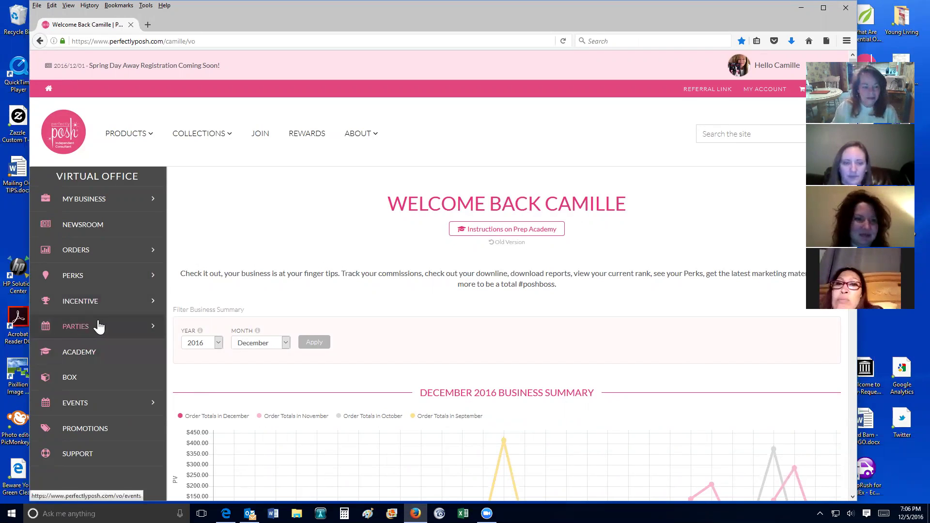
# Expand PARTIES in the sidebar and open the Create Party form with hostess details prefilled
pyautogui.click(154, 332)
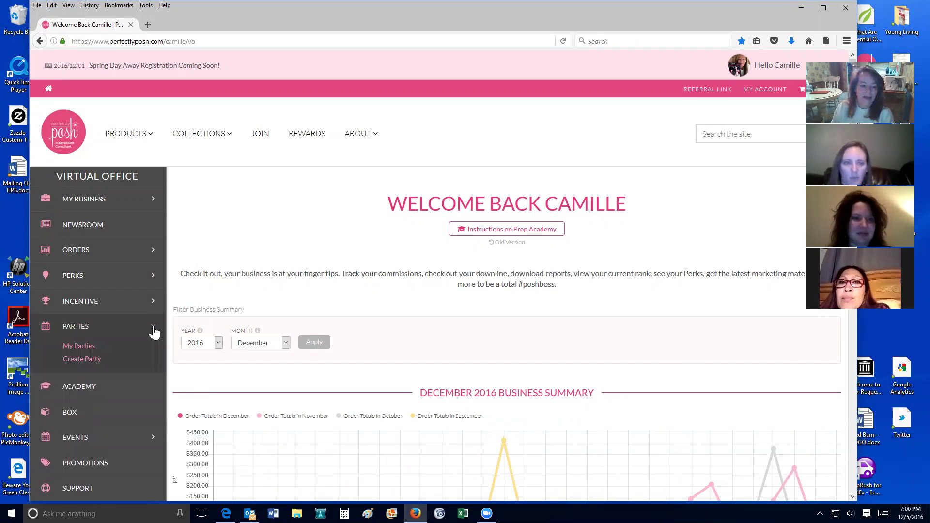
pyautogui.click(89, 365)
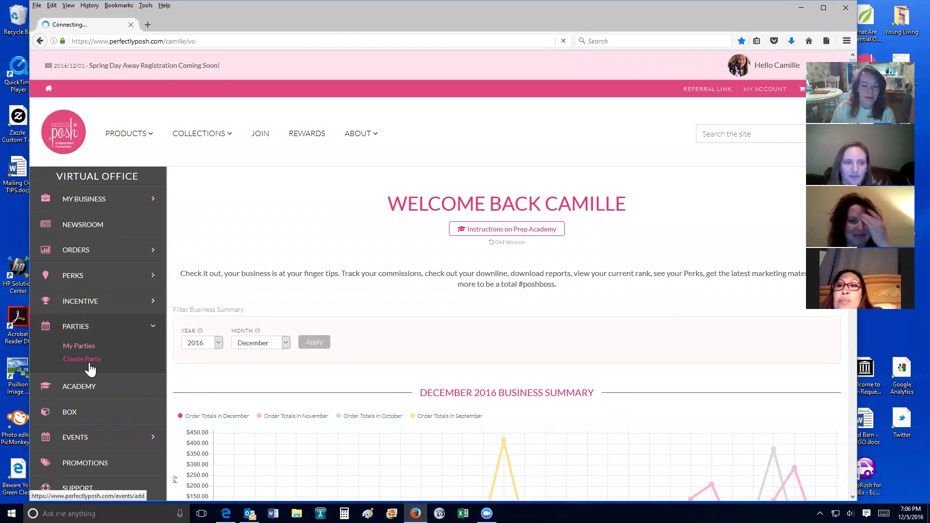
pyautogui.click(79, 359)
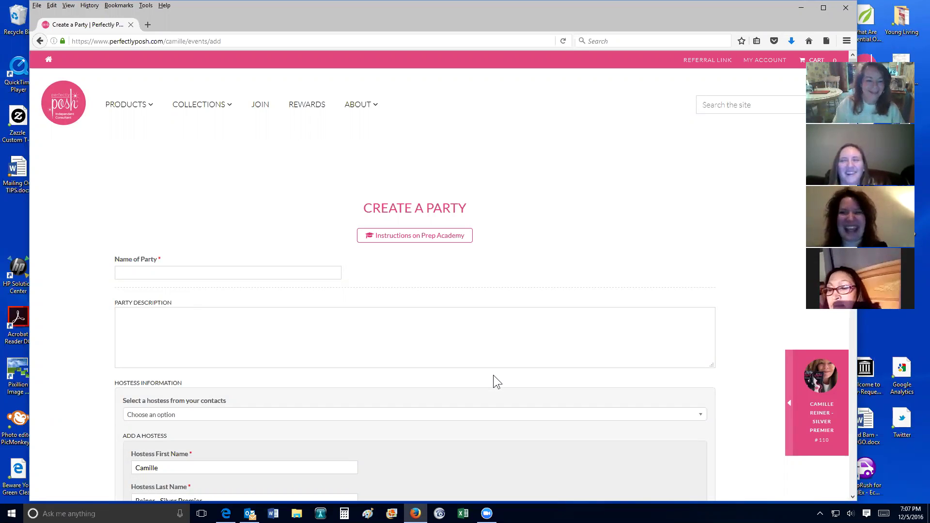
# Enter the hostess's party name and the description lines 'Online party only', 'Description…', 'Welcome'
pyautogui.click(192, 270)
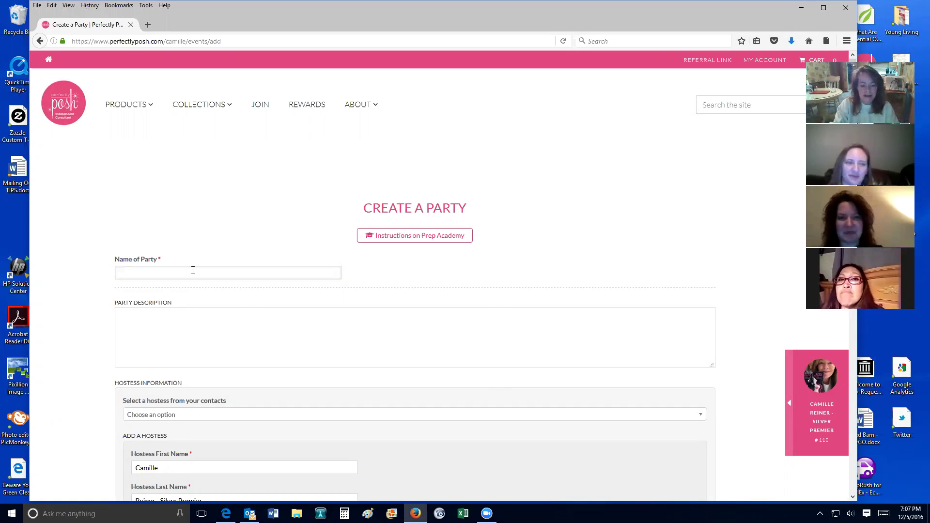
pyautogui.write('Jen')
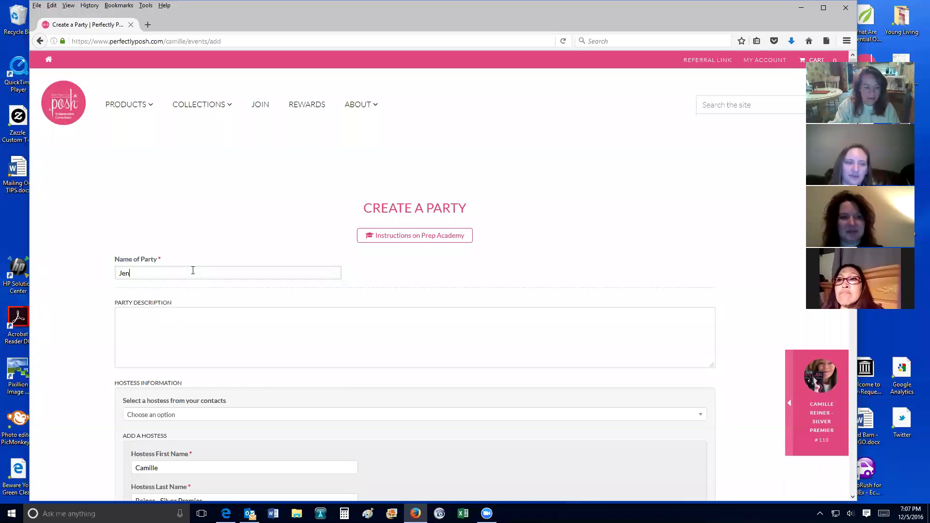
pyautogui.write("nifer's")
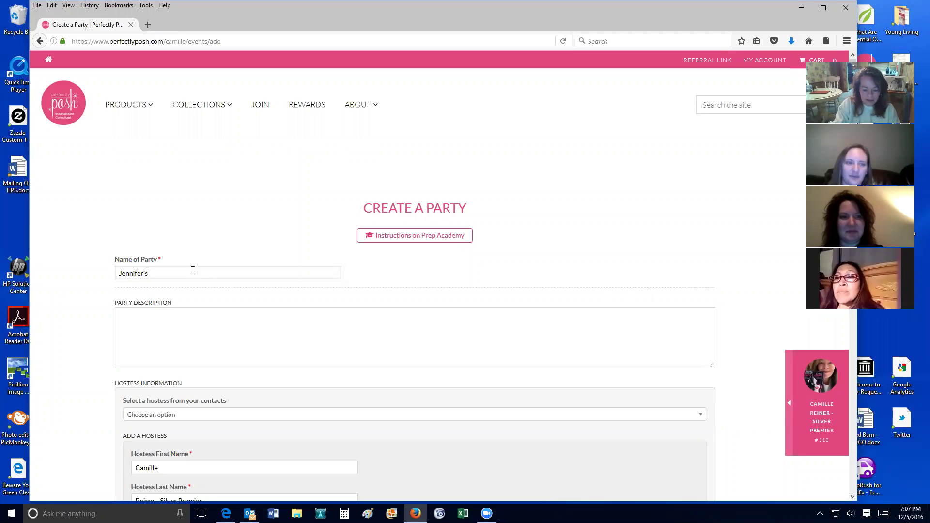
pyautogui.write(' Pos')
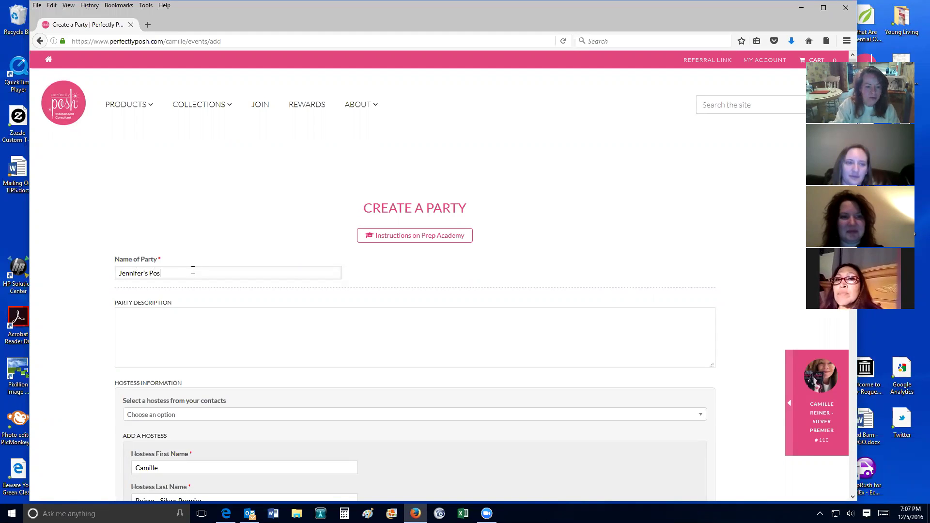
pyautogui.write('h Party')
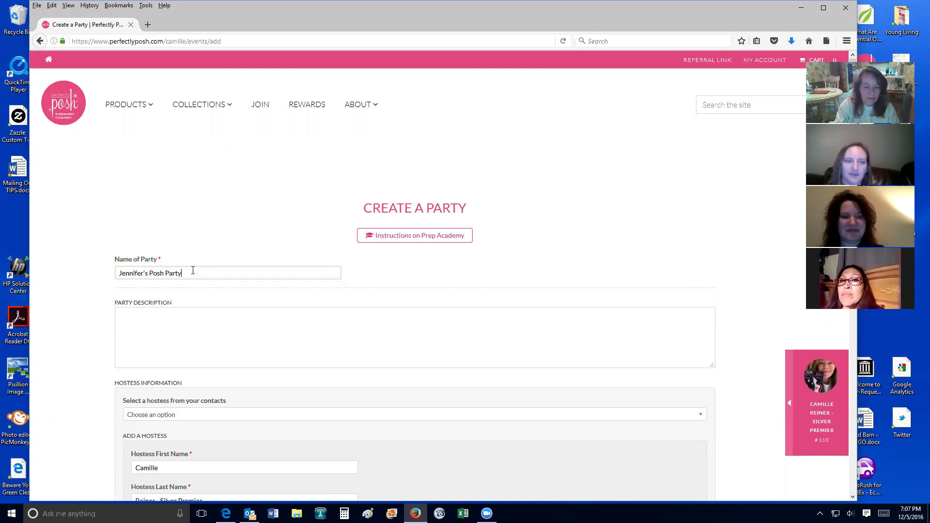
pyautogui.click(207, 324)
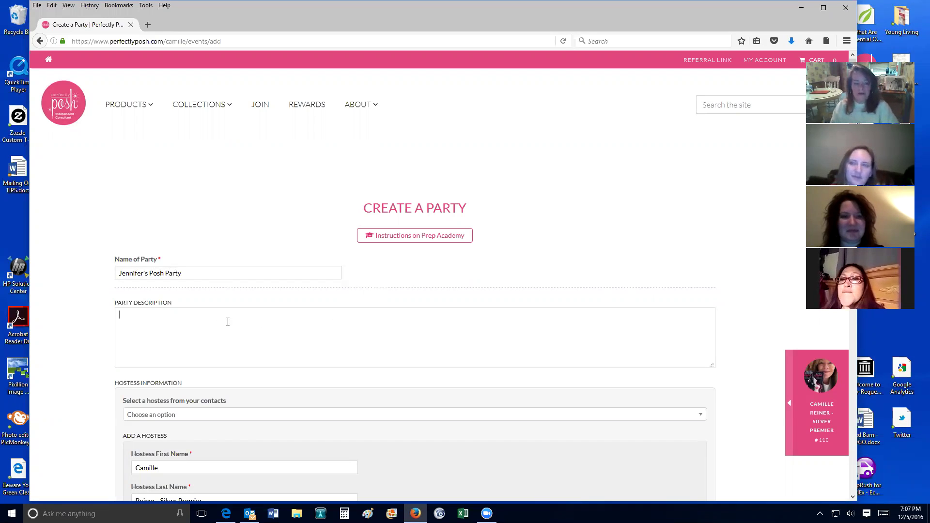
pyautogui.write('On')
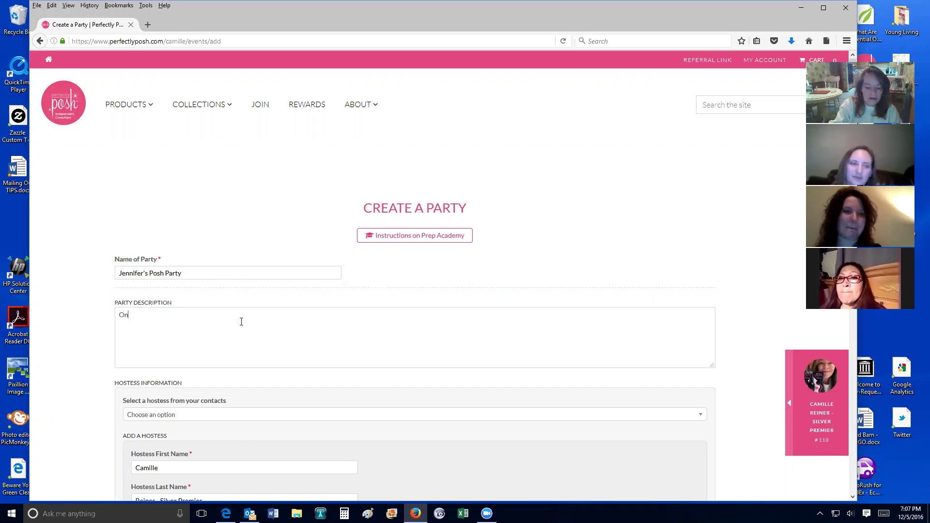
pyautogui.write('line party only.')
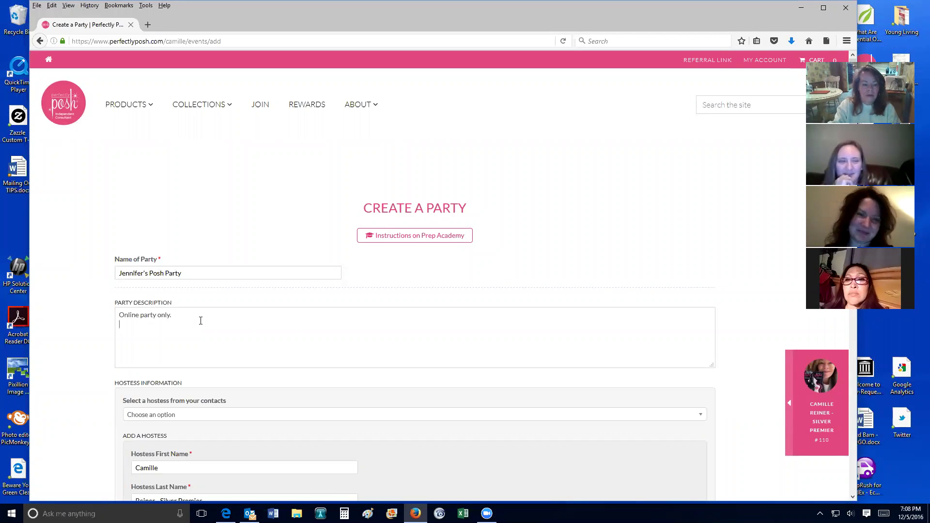
pyautogui.press('Return')
pyautogui.write('Descri')
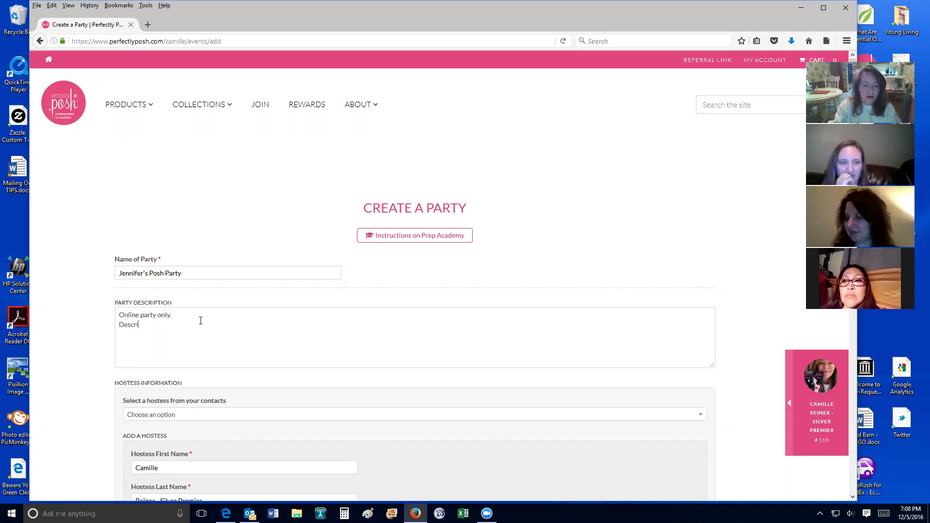
pyautogui.write('ptio')
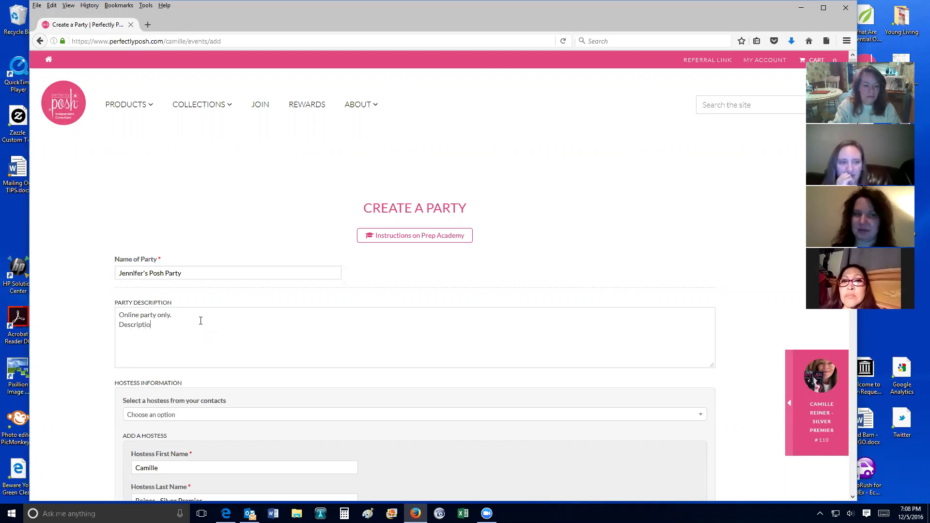
pyautogui.write('n..........')
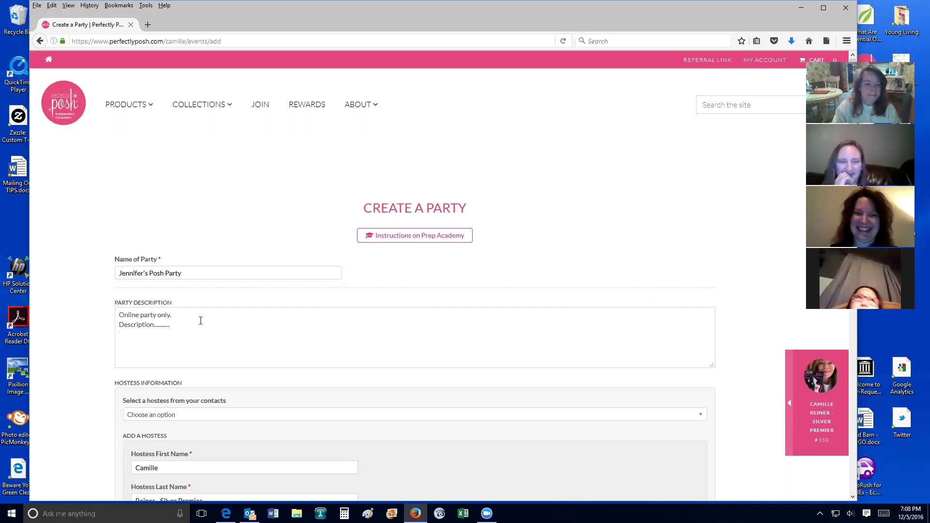
pyautogui.write('WELCOME')
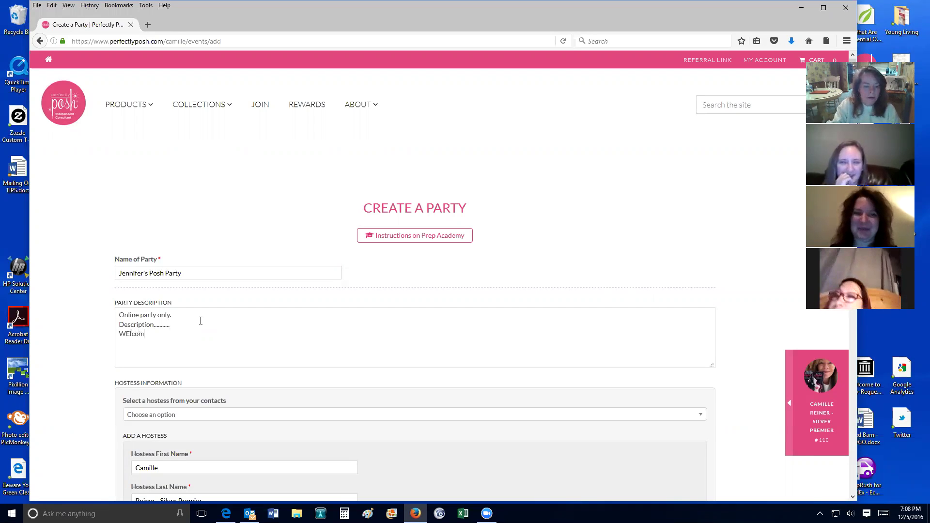
pyautogui.press('BackSpace')
pyautogui.press('BackSpace')
pyautogui.press('BackSpace')
pyautogui.press('BackSpace')
pyautogui.press('BackSpace')
pyautogui.press('BackSpace')
pyautogui.write('elcome')
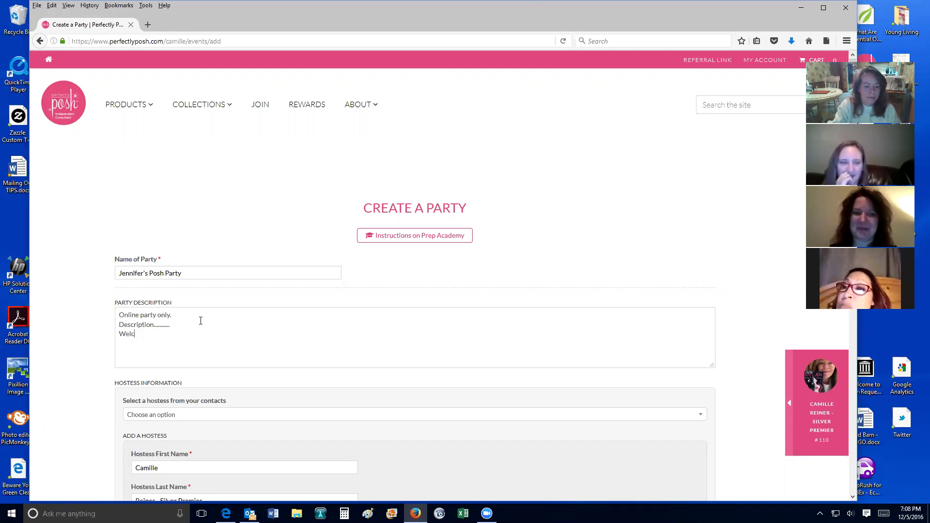
pyautogui.scroll(-5, 408, 317)
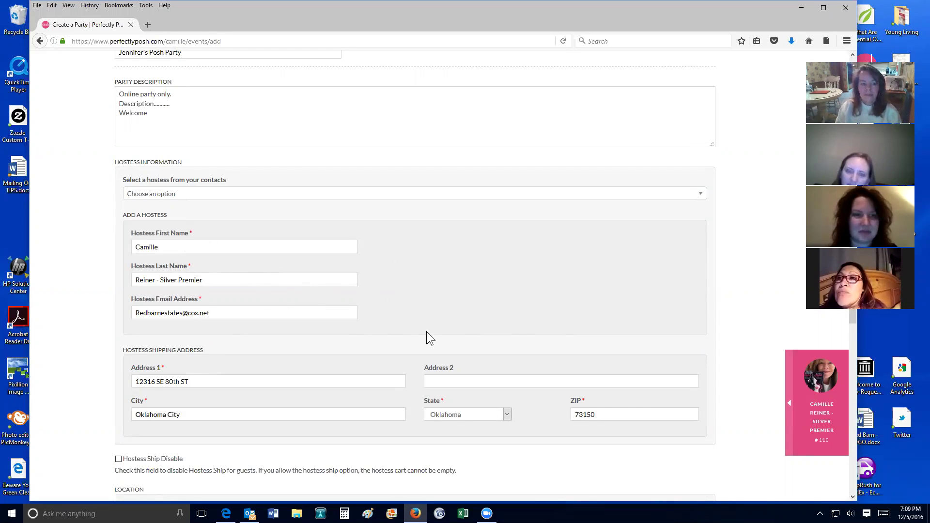
pyautogui.scroll(4, 426, 332)
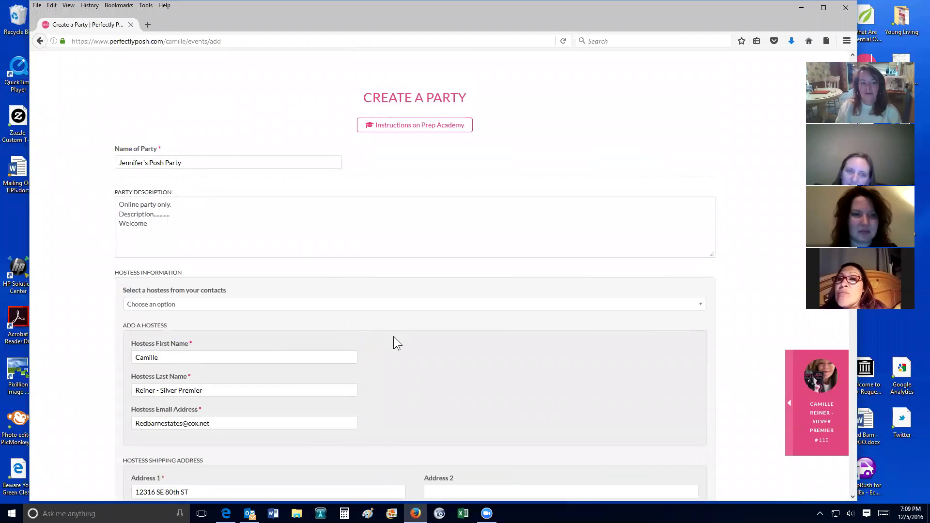
pyautogui.scroll(-2, 404, 337)
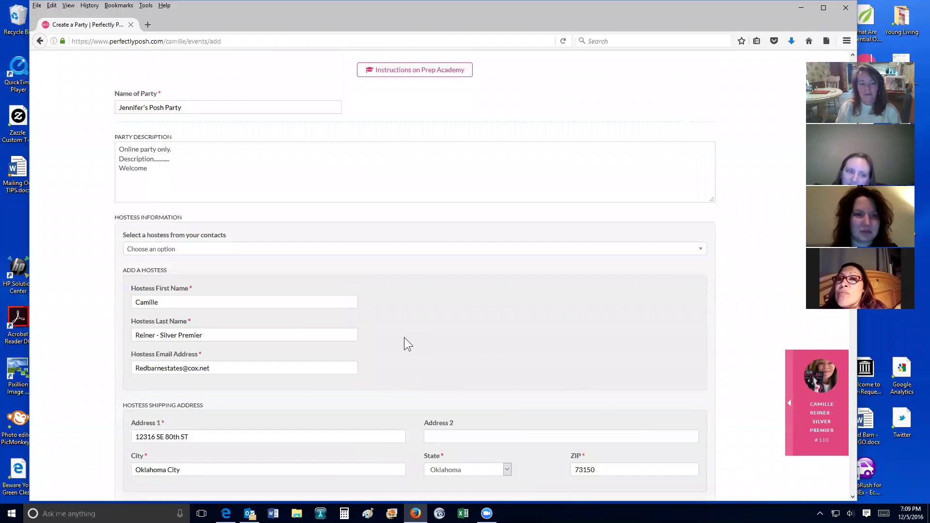
pyautogui.scroll(-2, 404, 337)
pyautogui.scroll(2, 401, 333)
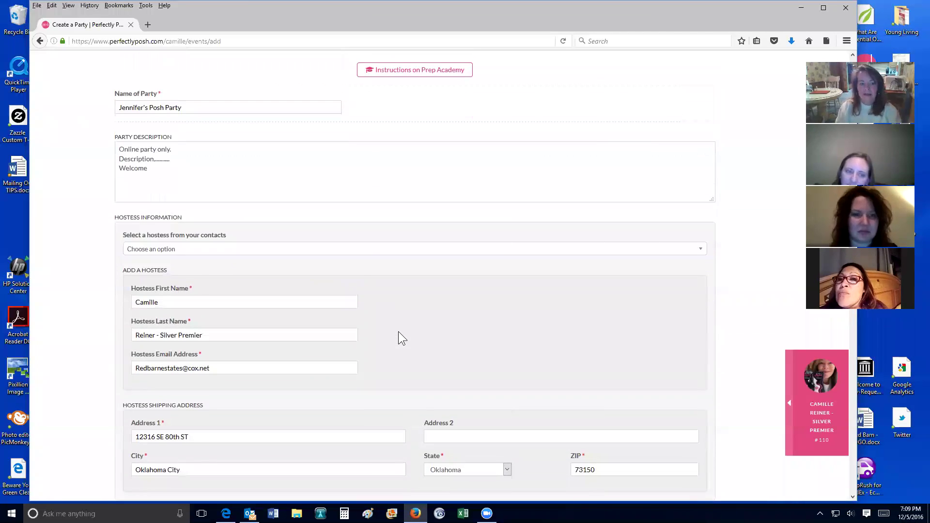
pyautogui.scroll(-4, 398, 331)
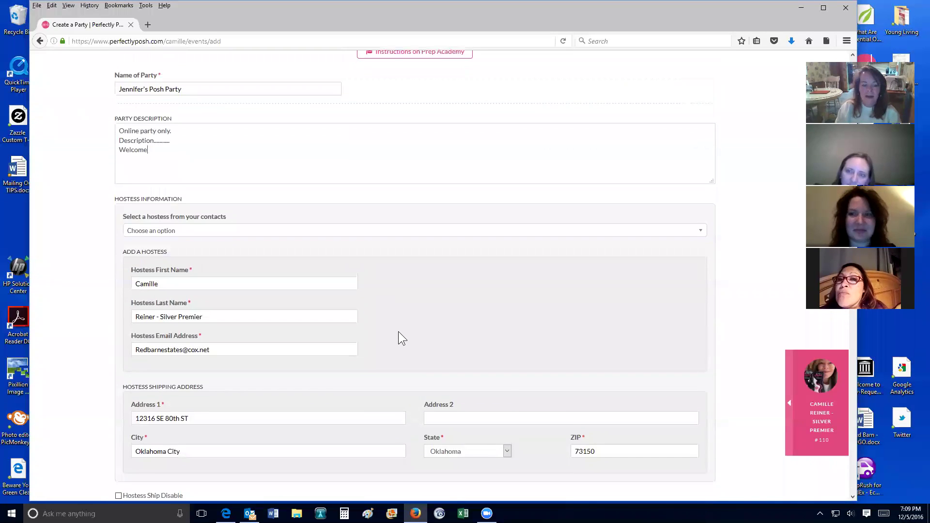
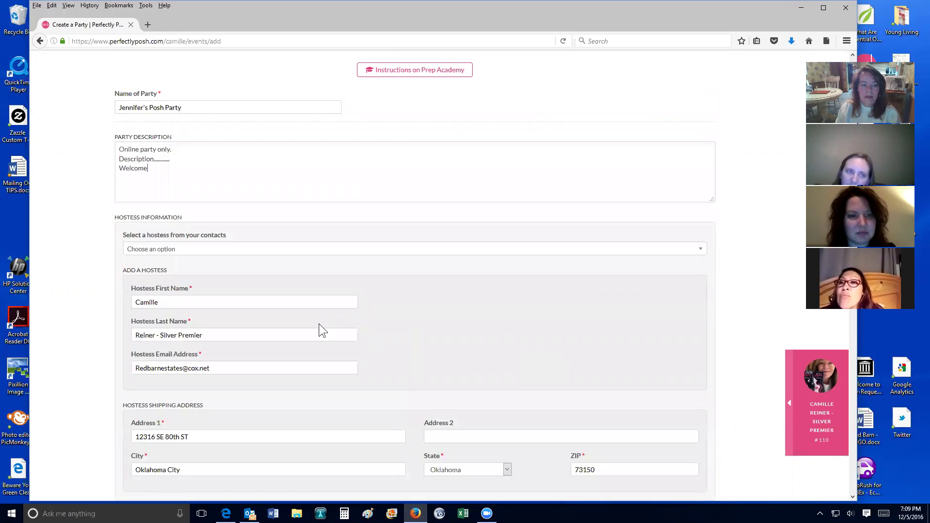
# Scroll down the Create a Party form past the filled-in party name and hostess details
pyautogui.scroll(-5, 377, 335)
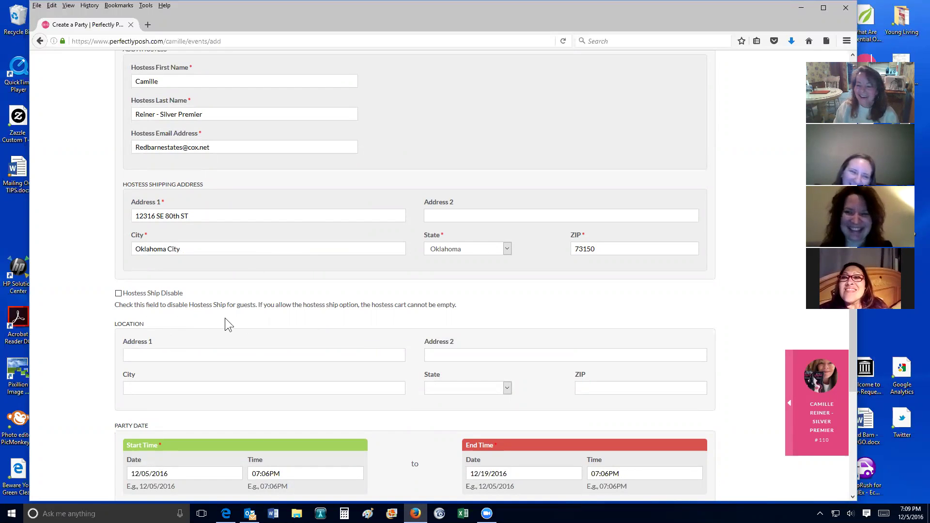
pyautogui.click(118, 293)
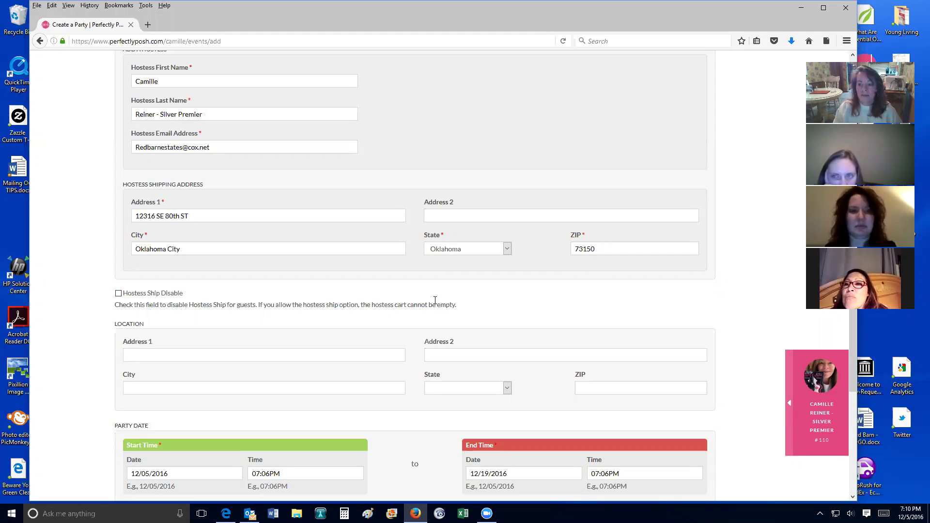
# Tick Hostess Ship Disable so guests can't ship to the hostess, then review the 12/05–12/19/2016 party dates
pyautogui.click(119, 293)
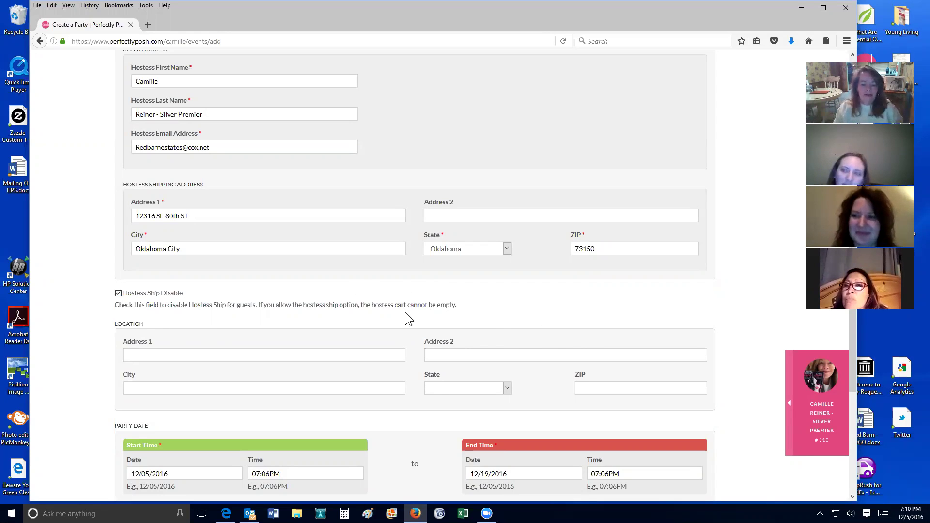
pyautogui.scroll(-2, 405, 312)
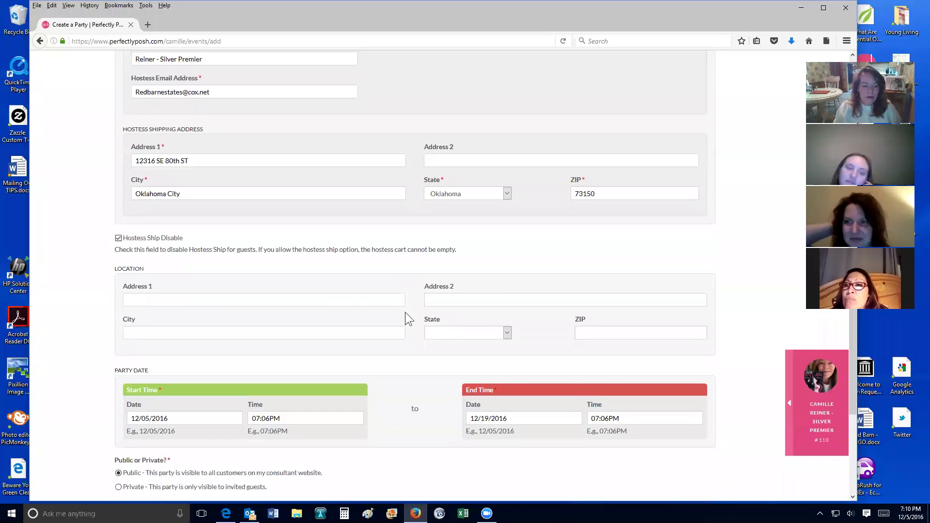
pyautogui.scroll(-2, 344, 366)
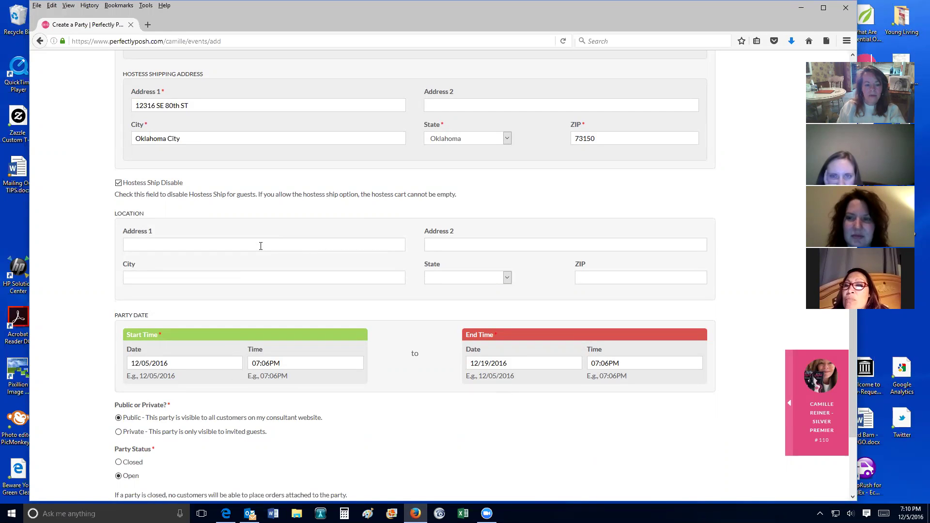
pyautogui.scroll(-2, 392, 344)
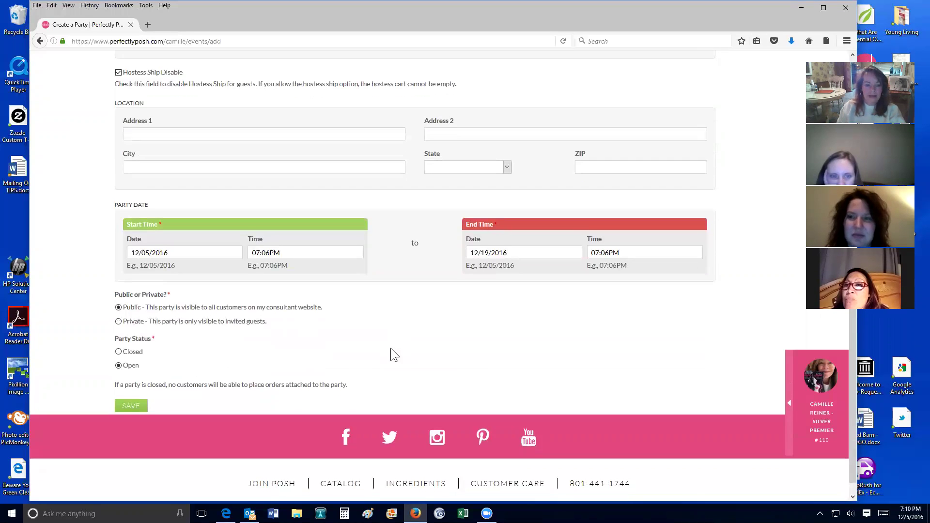
pyautogui.scroll(1, 391, 351)
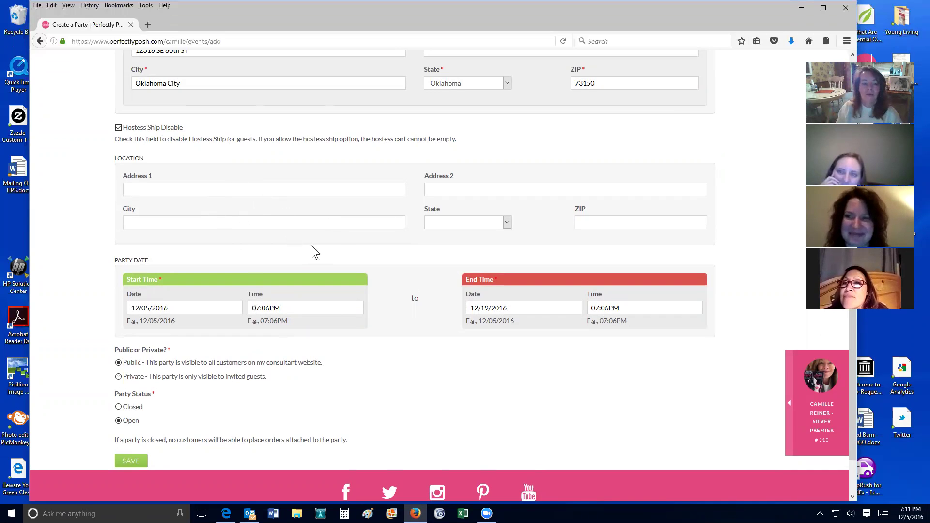
pyautogui.scroll(10, 308, 246)
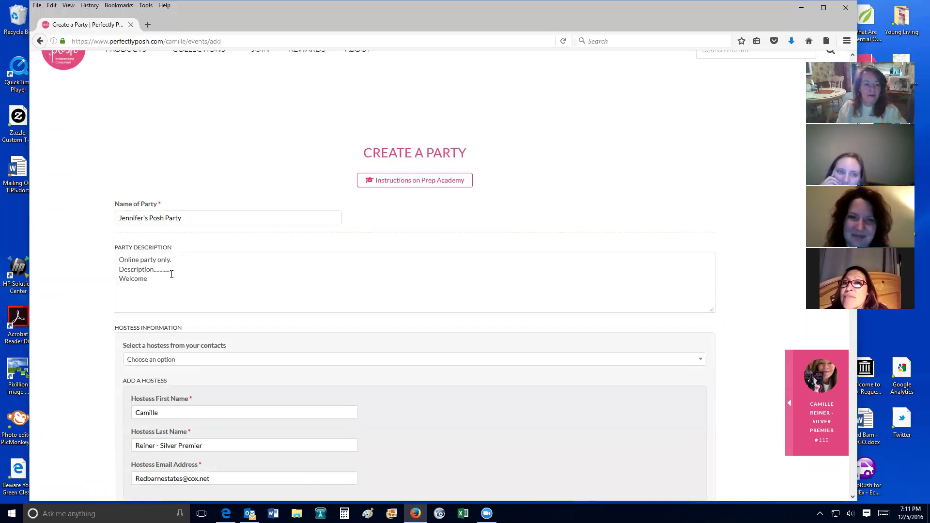
pyautogui.scroll(-7, 339, 334)
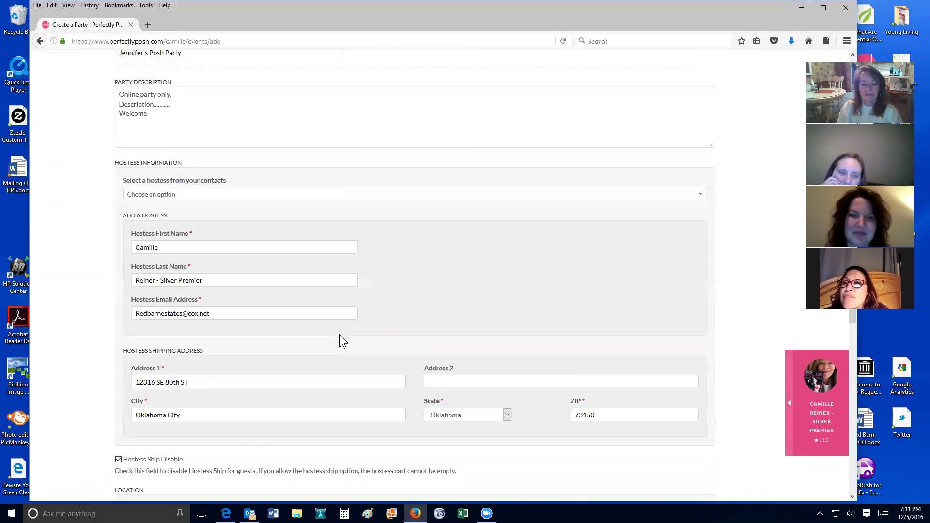
pyautogui.scroll(-4, 339, 334)
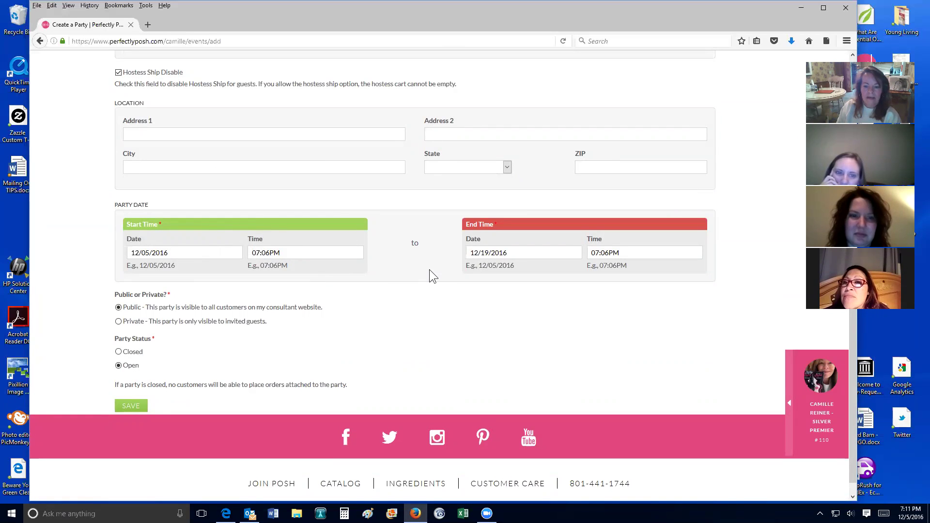
pyautogui.click(532, 254)
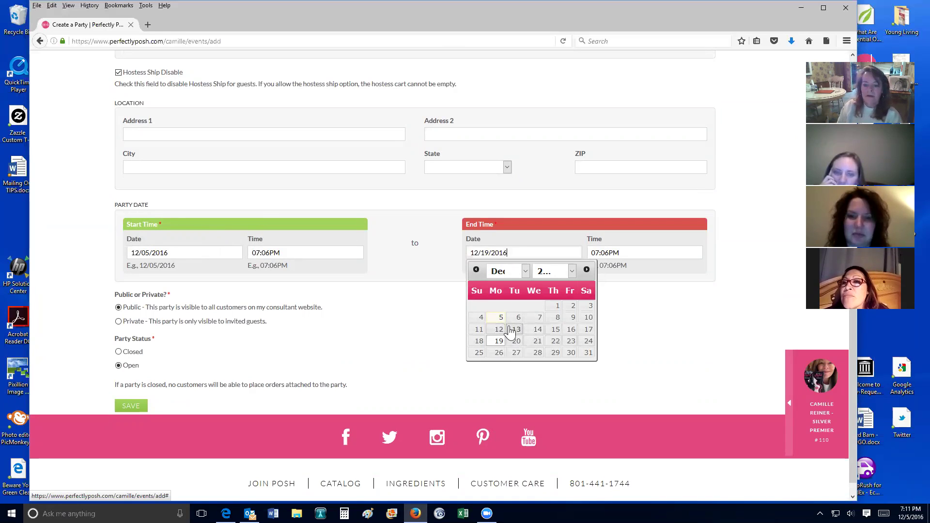
# Pick December 17, 2016 as the party end date
pyautogui.click(588, 329)
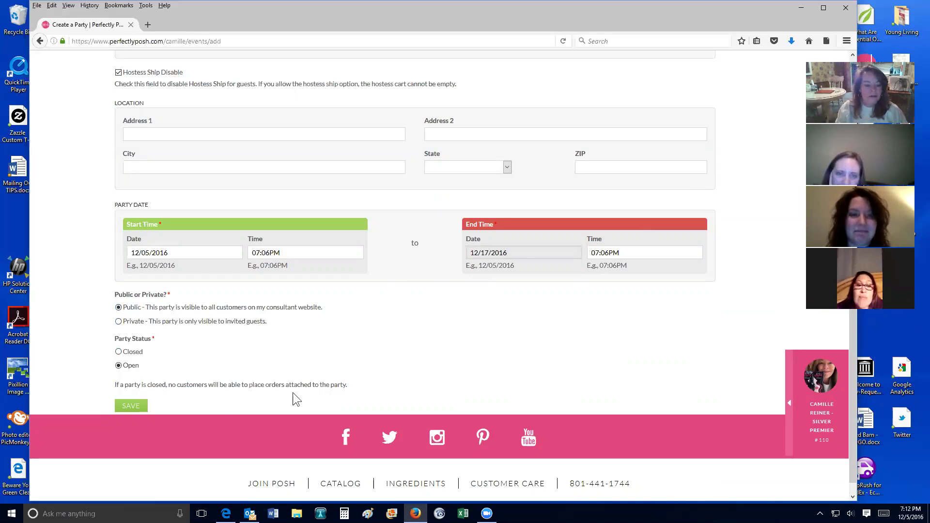
# Save Jennifer's Posh Party and scroll to its empty $0.00 hostess cart on the Party Order page
pyautogui.click(130, 409)
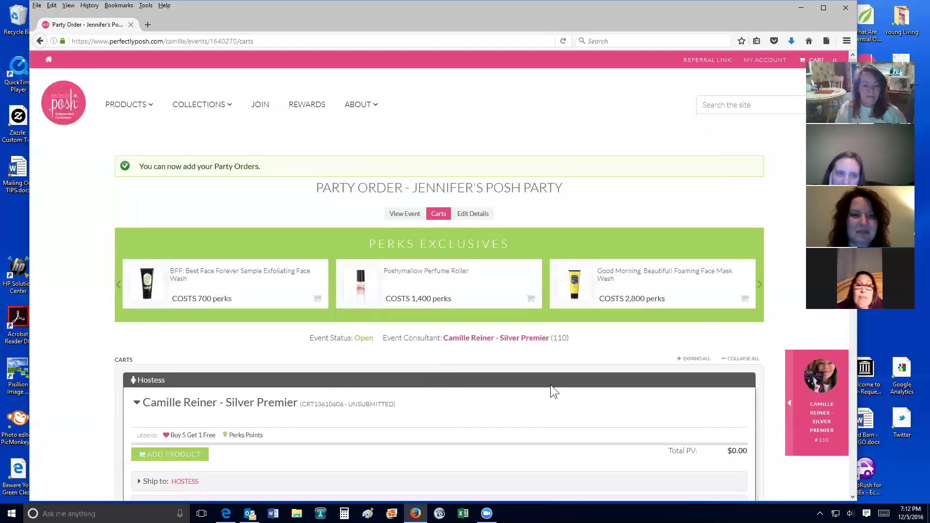
pyautogui.scroll(-2, 550, 385)
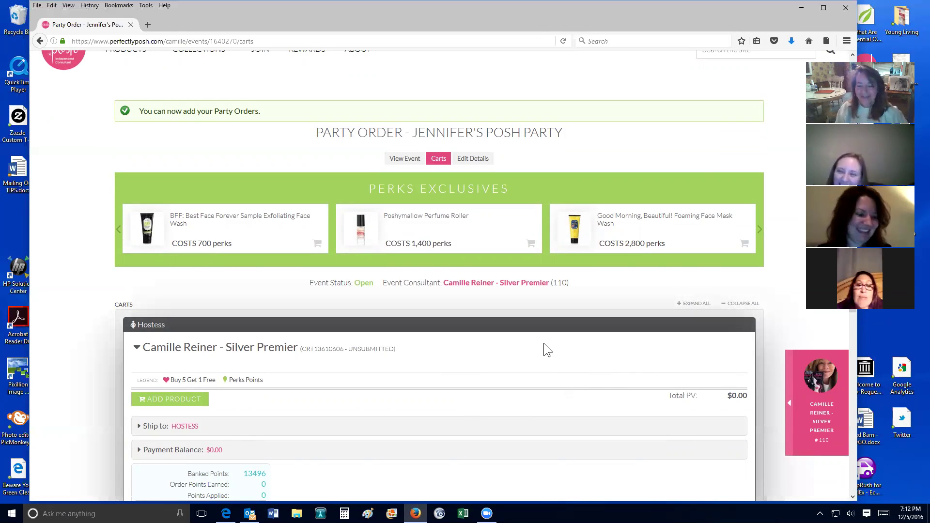
pyautogui.scroll(-1, 558, 345)
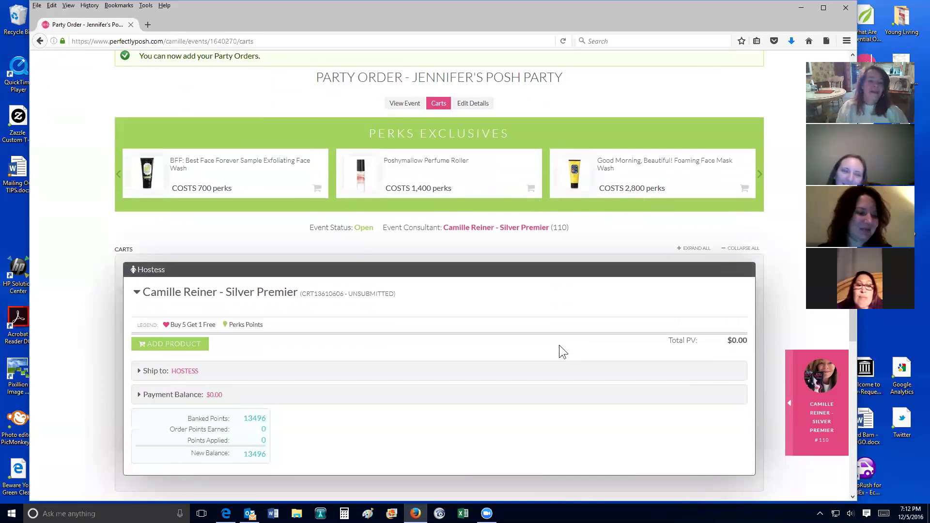
pyautogui.scroll(-3, 544, 353)
pyautogui.scroll(2, 543, 352)
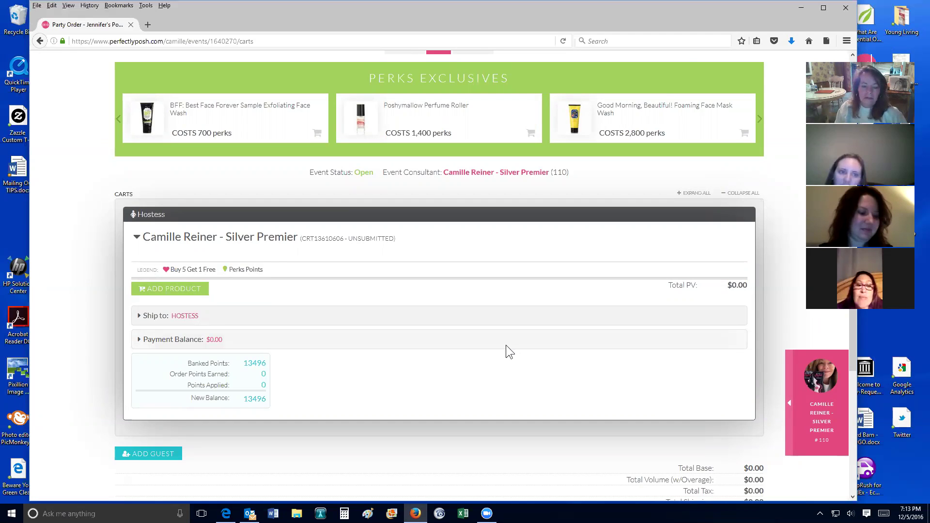
pyautogui.scroll(1, 542, 400)
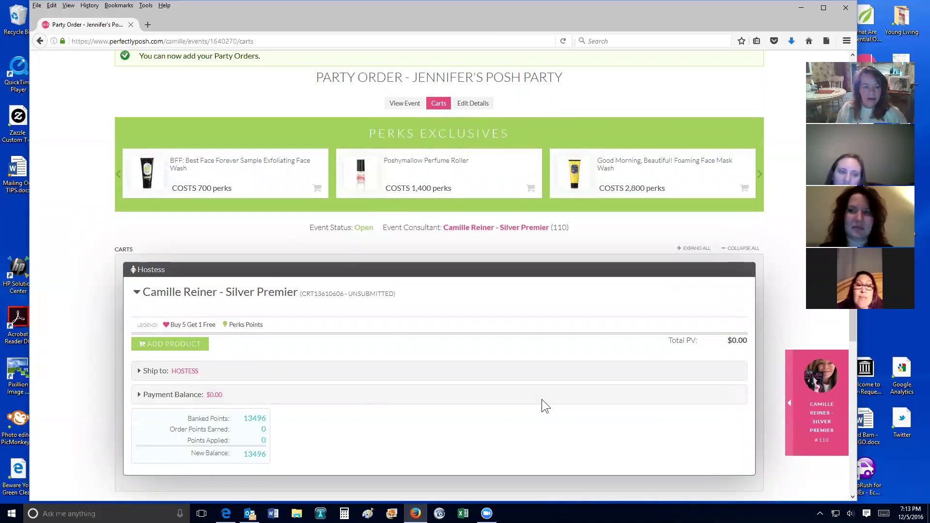
pyautogui.scroll(1, 541, 405)
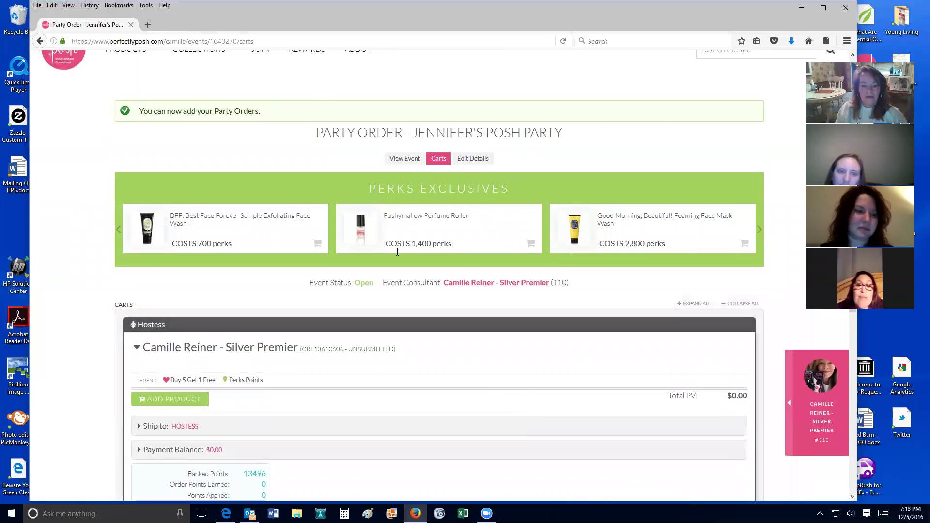
pyautogui.scroll(-1, 499, 379)
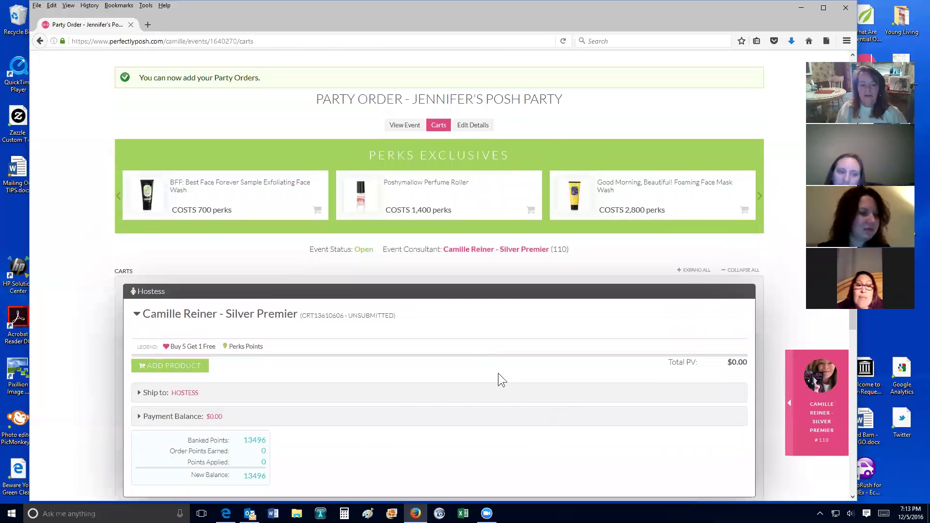
pyautogui.scroll(-1, 499, 393)
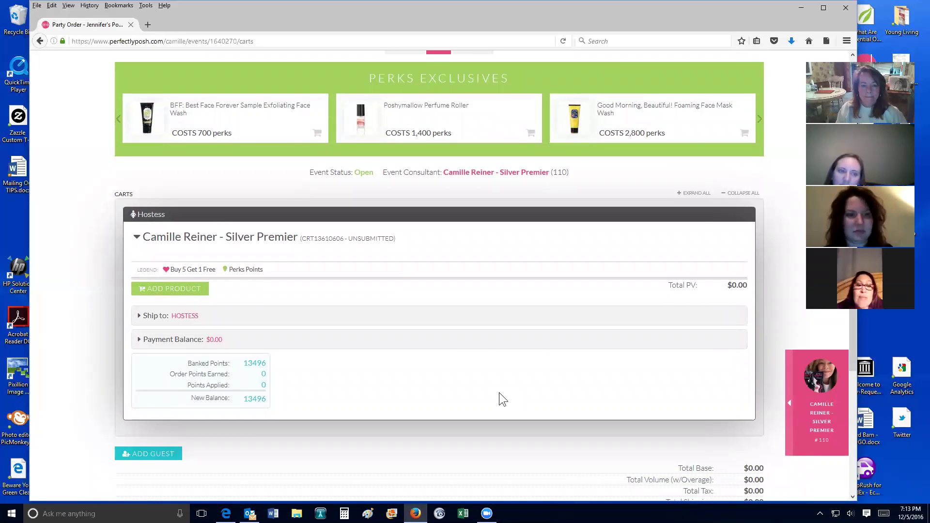
pyautogui.scroll(2, 499, 392)
pyautogui.scroll(-2, 499, 392)
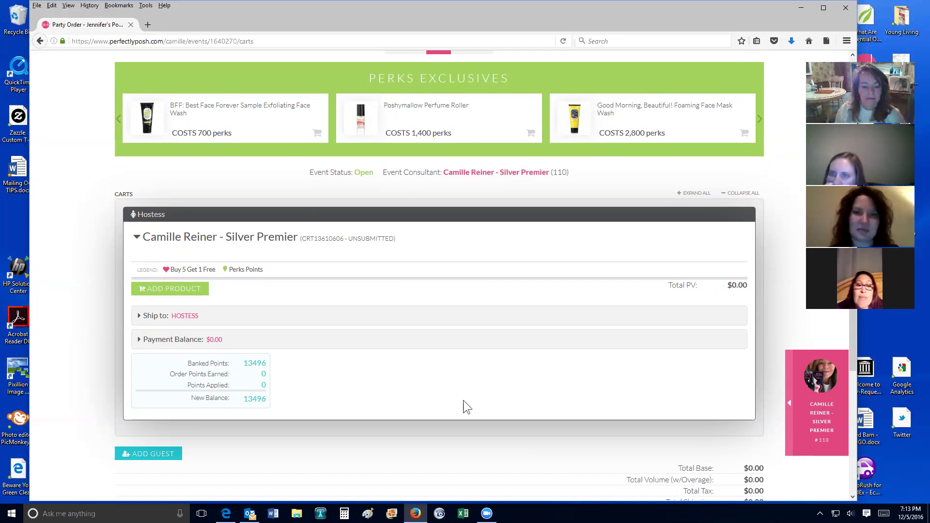
pyautogui.scroll(-2, 463, 402)
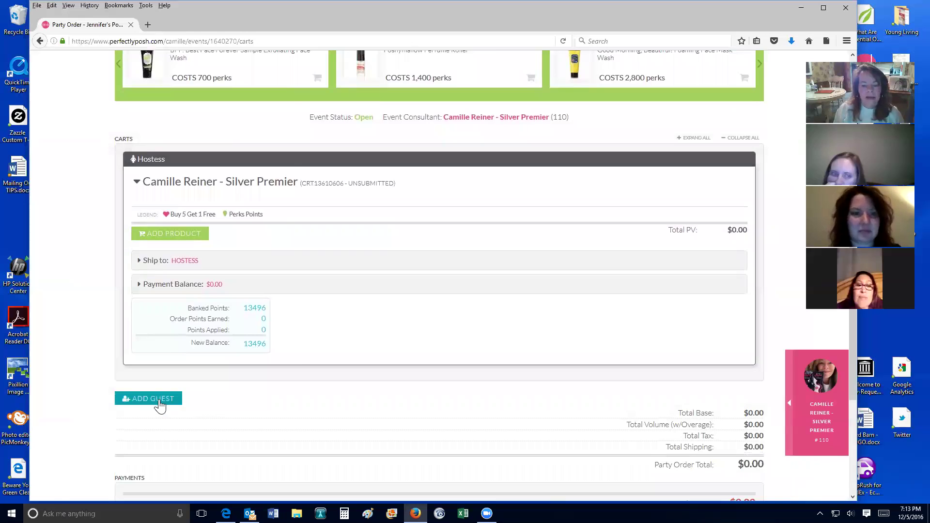
# Create a guest cart for a contact picked from the saved contacts list
pyautogui.click(160, 401)
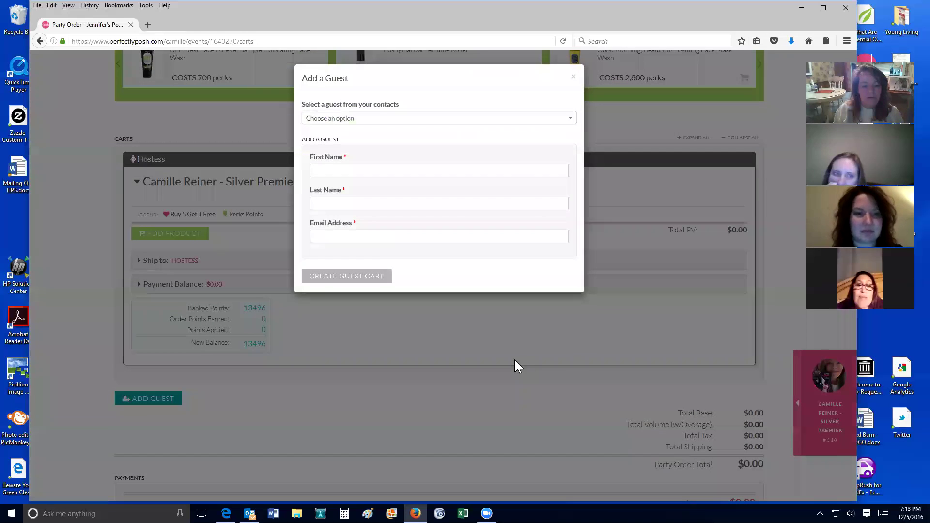
pyautogui.click(569, 121)
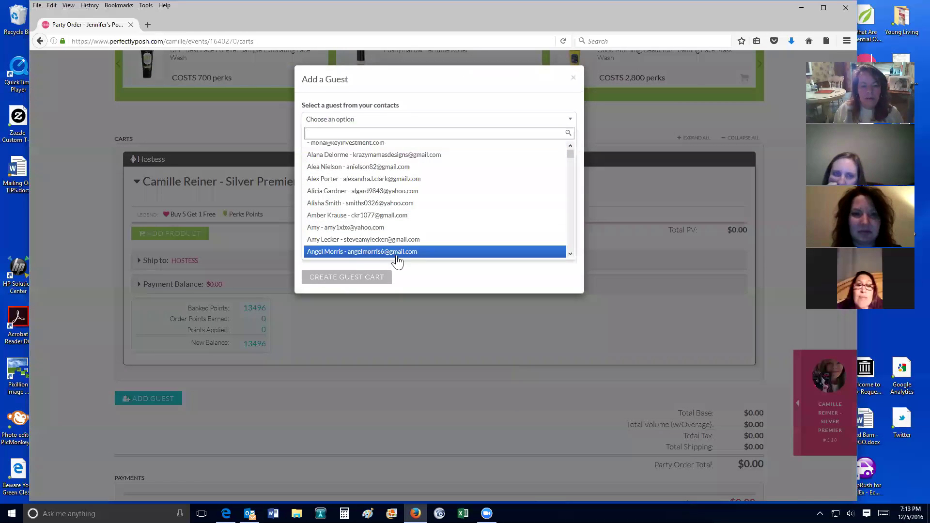
pyautogui.scroll(-3, 394, 247)
pyautogui.scroll(-2, 394, 247)
pyautogui.scroll(-3, 395, 244)
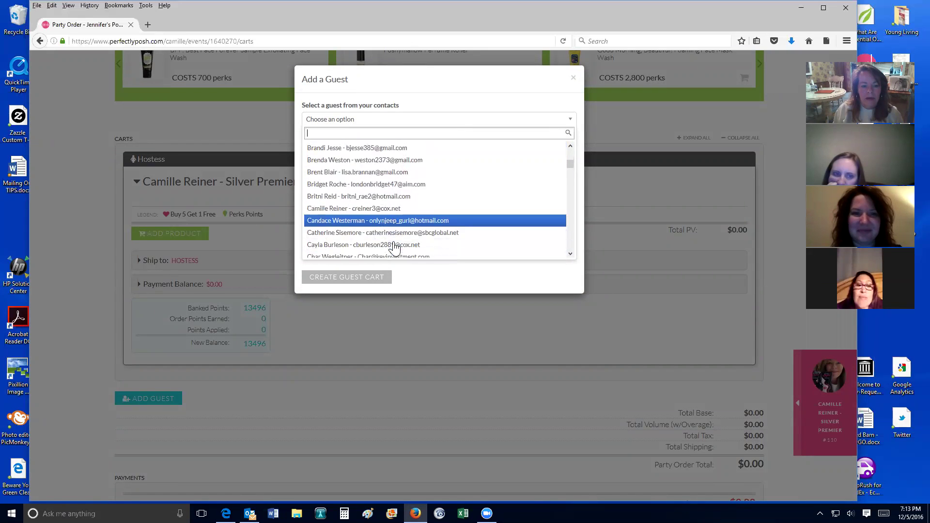
pyautogui.click(383, 184)
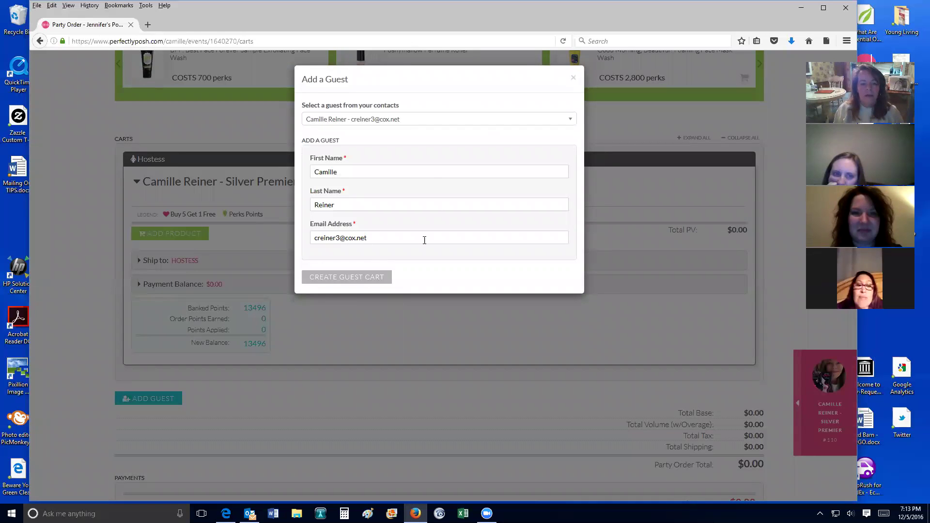
pyautogui.click(365, 278)
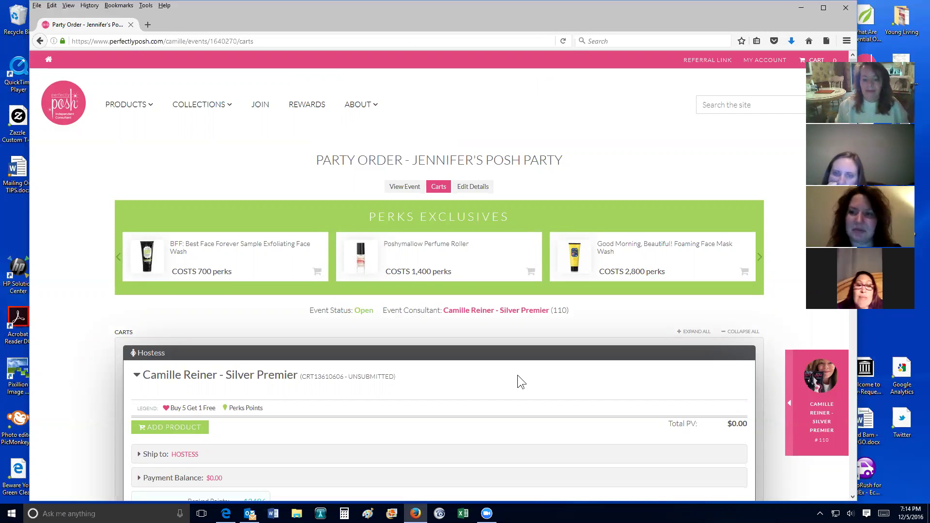
# Scroll below the party carts and start another Add a Guest form
pyautogui.scroll(-3, 592, 349)
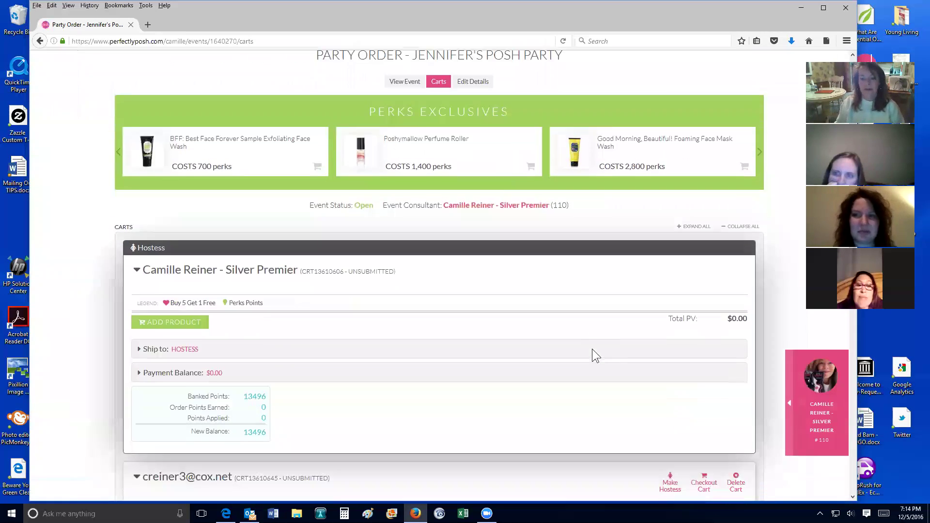
pyautogui.scroll(-6, 468, 377)
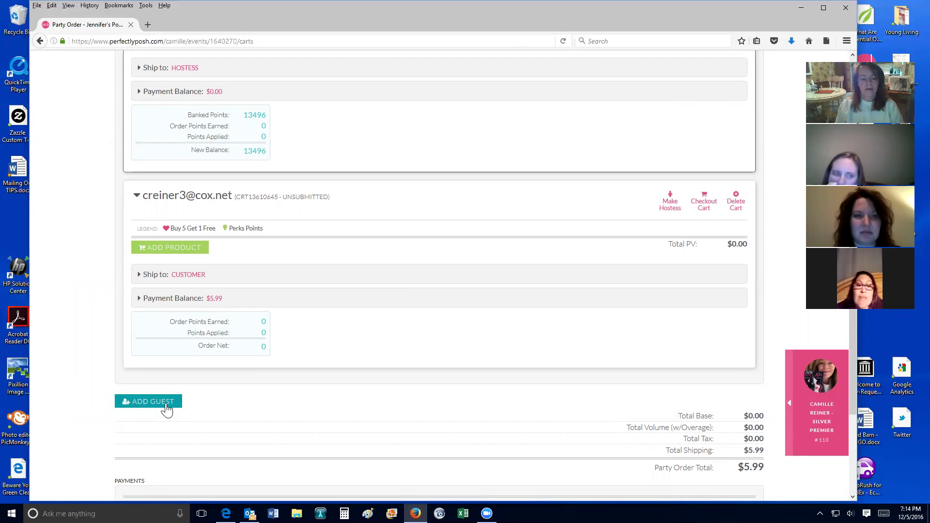
pyautogui.click(165, 408)
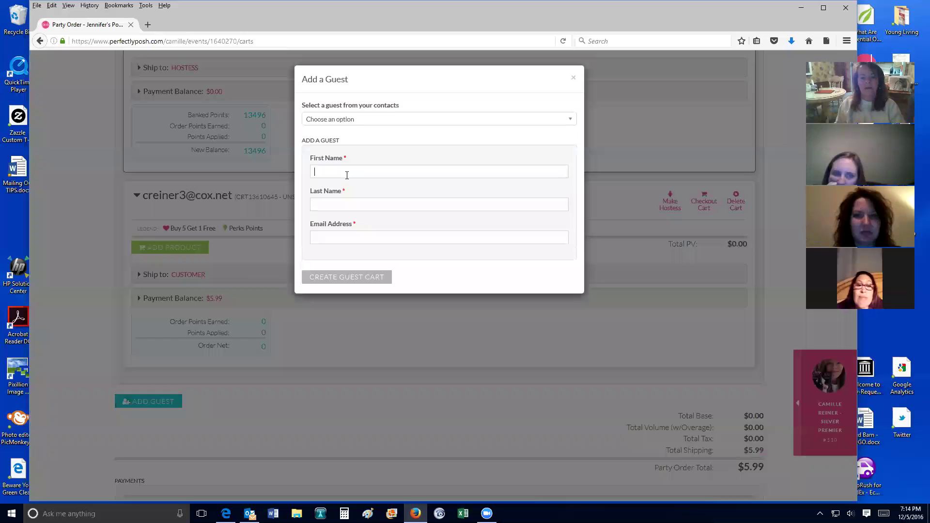
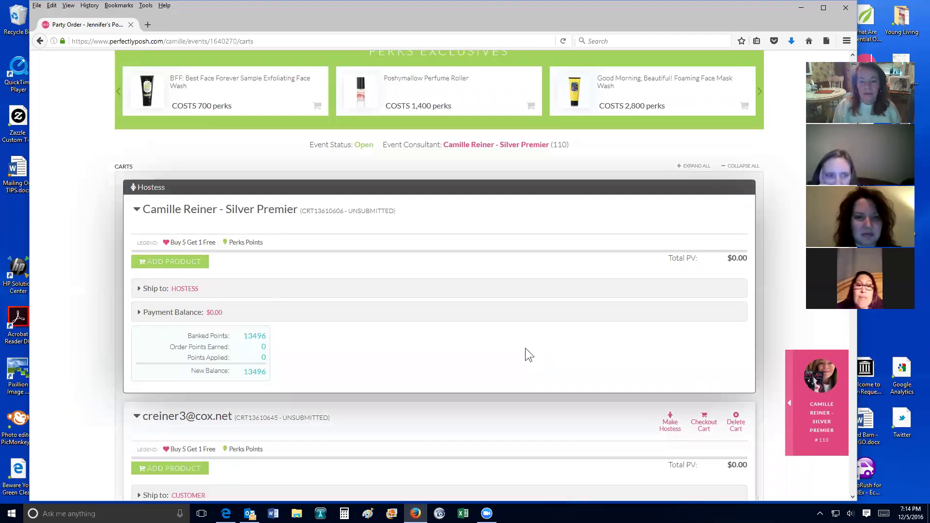
# Open the party's View Event overview page from the top of the order page
pyautogui.scroll(1, 492, 334)
pyautogui.scroll(2, 492, 334)
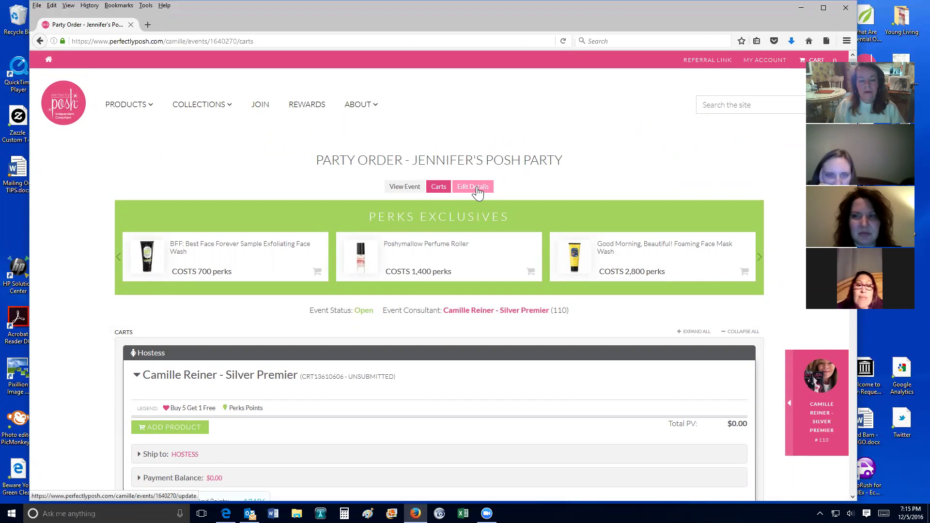
pyautogui.click(403, 188)
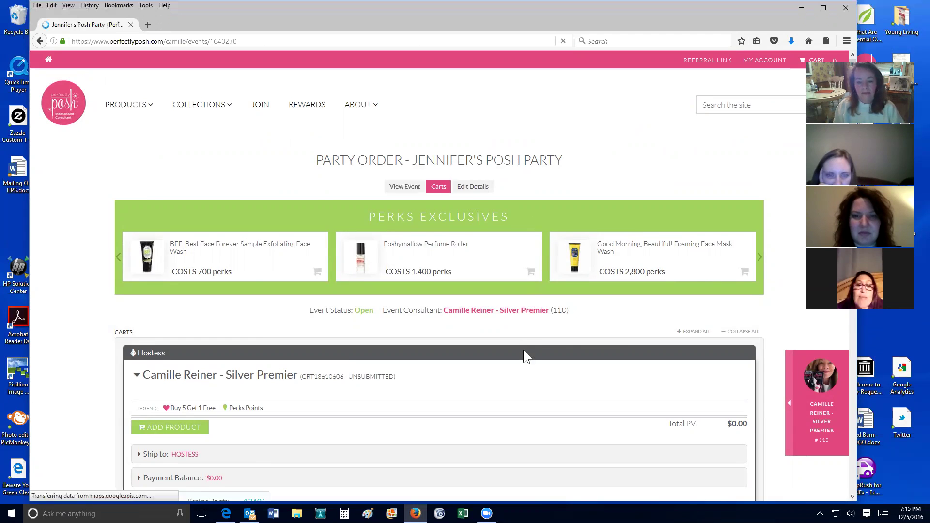
# Under Contact Guests, tick the second guest and set the operation to Send e-mail invitation
pyautogui.scroll(-4, 523, 350)
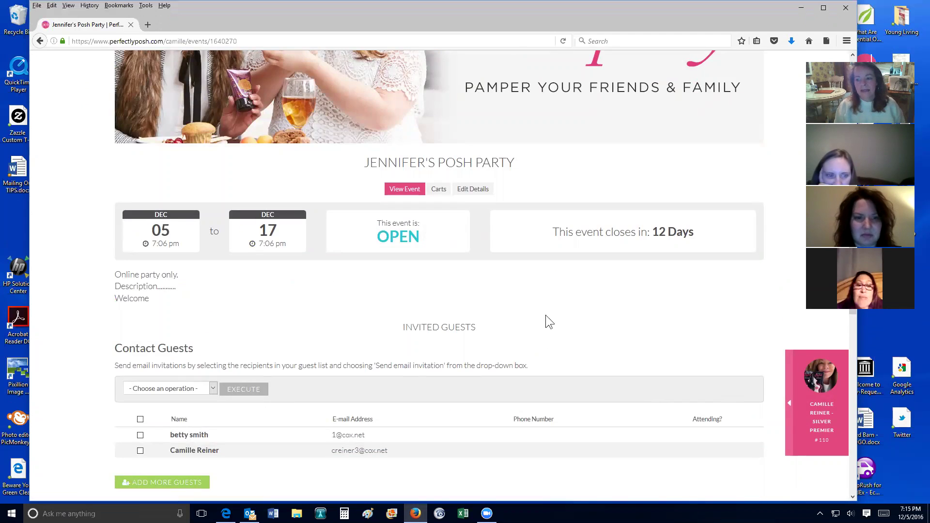
pyautogui.scroll(1, 602, 390)
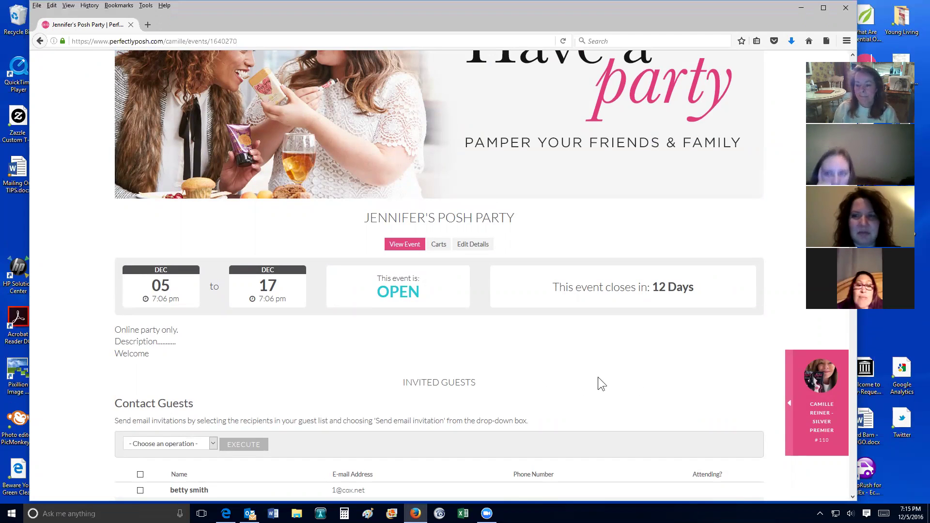
pyautogui.scroll(-2, 595, 378)
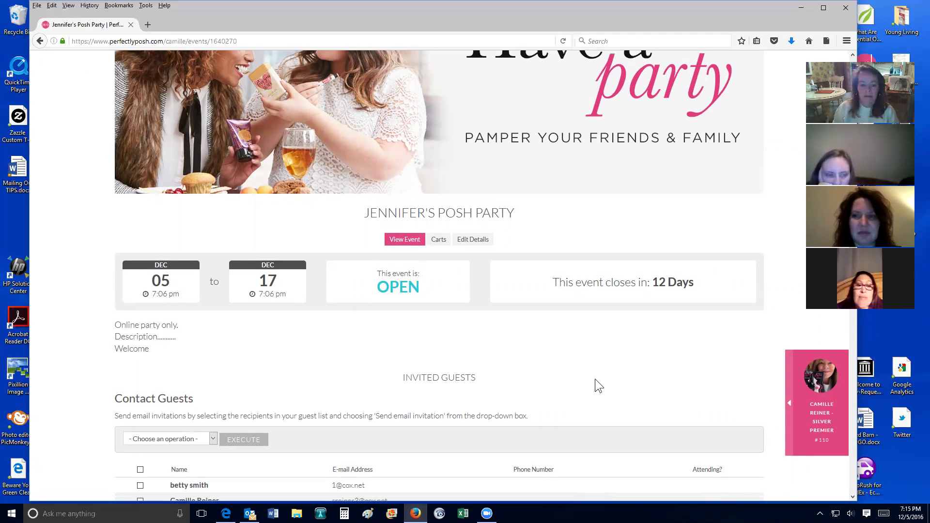
pyautogui.scroll(-2, 594, 378)
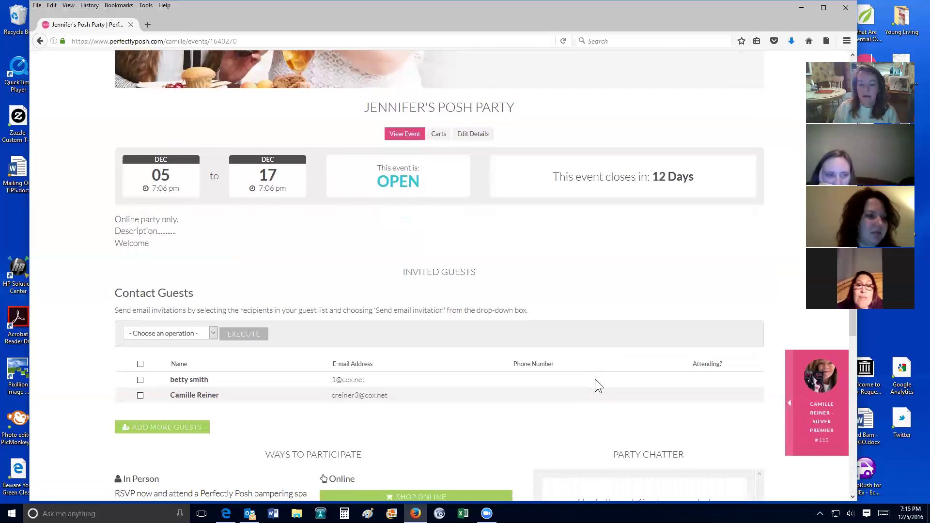
pyautogui.scroll(-2, 595, 379)
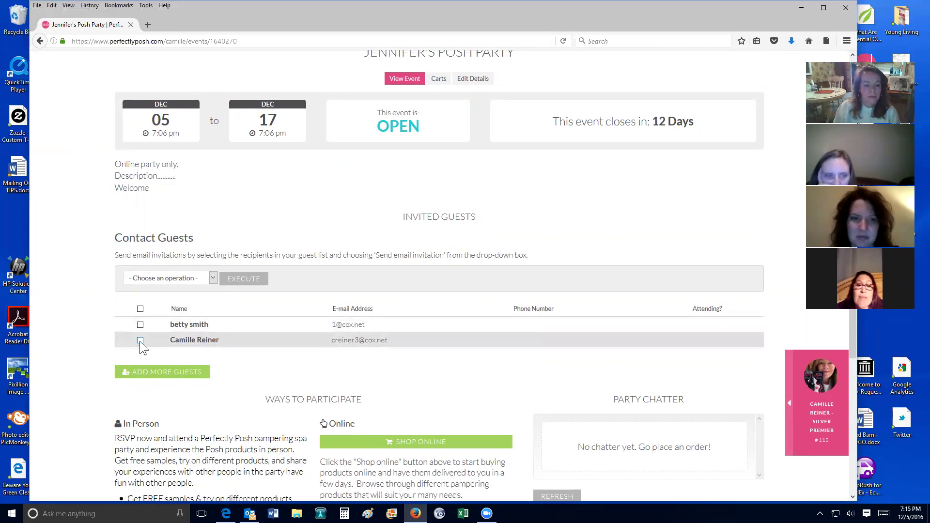
pyautogui.scroll(-2, 310, 343)
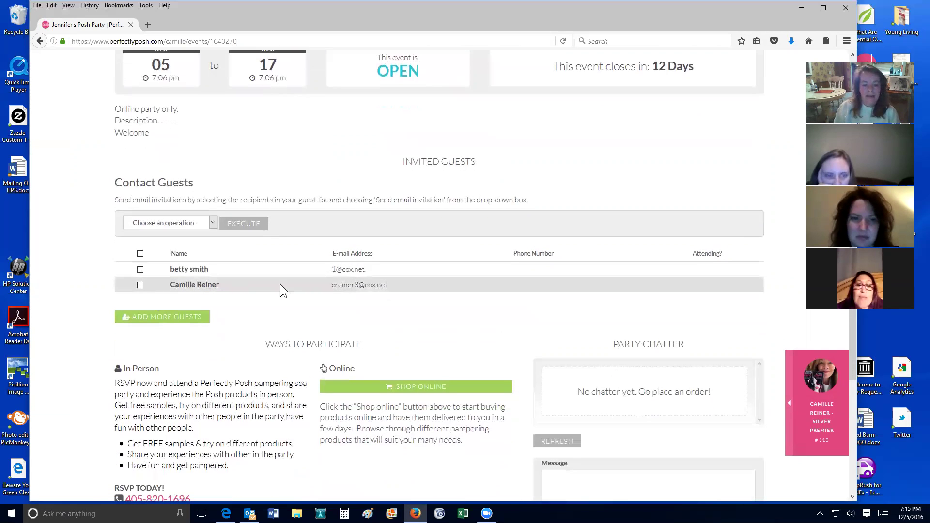
pyautogui.click(140, 284)
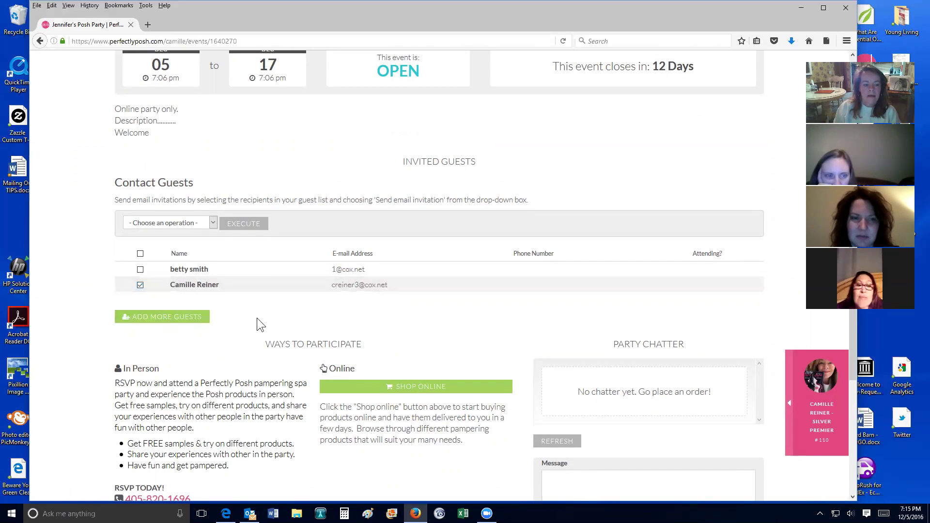
pyautogui.click(212, 222)
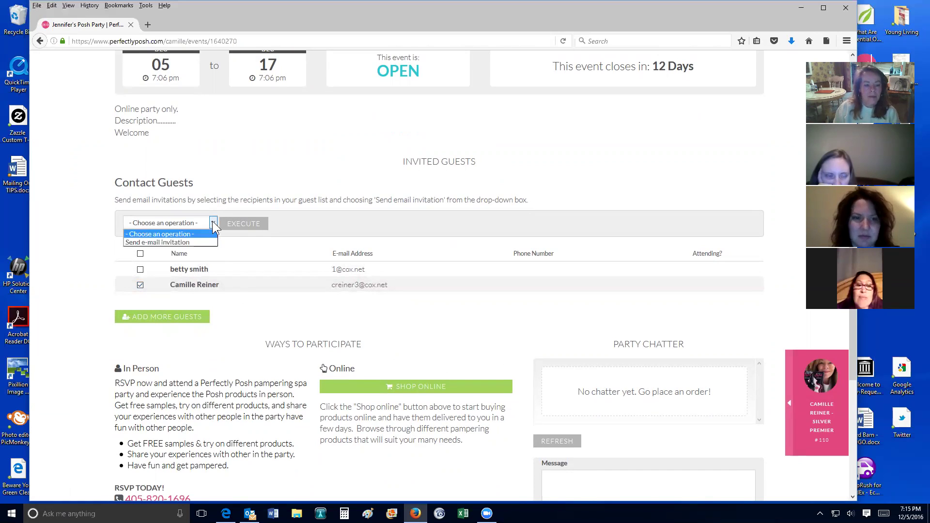
pyautogui.click(180, 244)
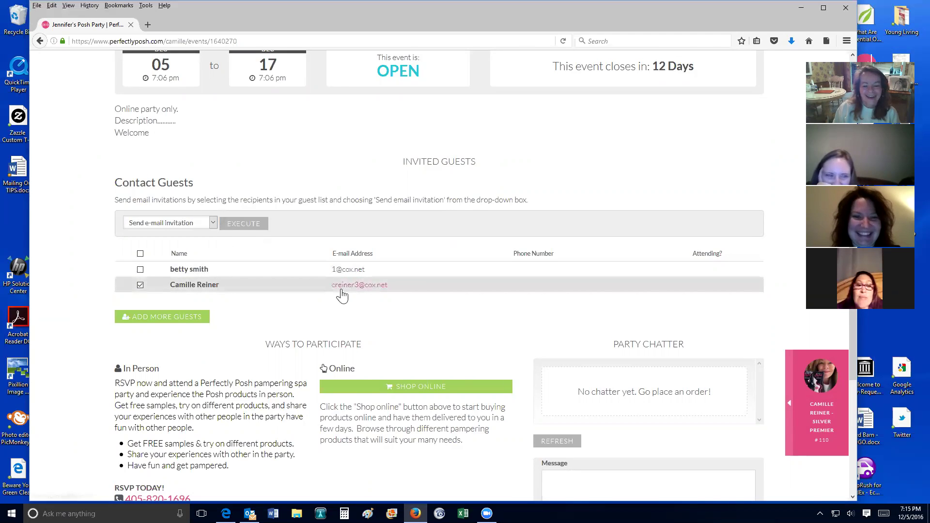
pyautogui.scroll(-2, 289, 238)
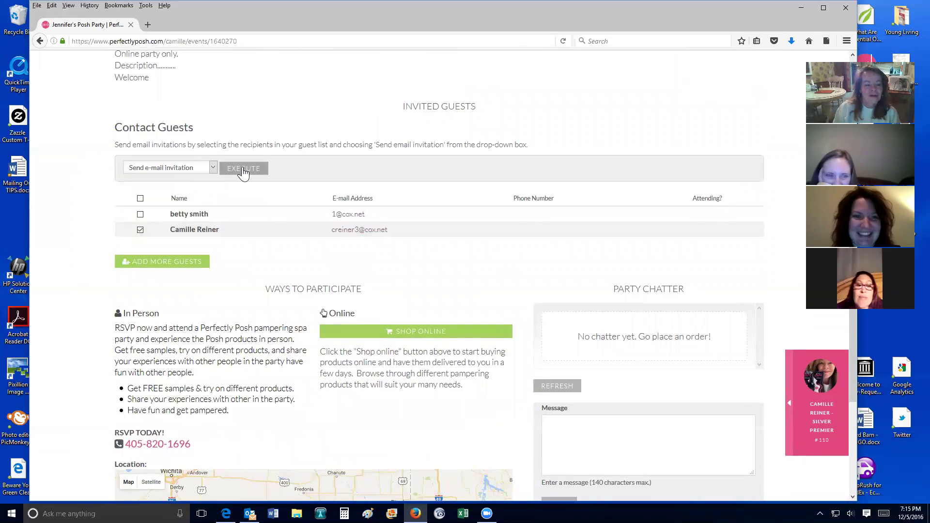
# Execute the invitation for the selected guest, review the invite preview, and place the cursor in Custom Message
pyautogui.click(243, 170)
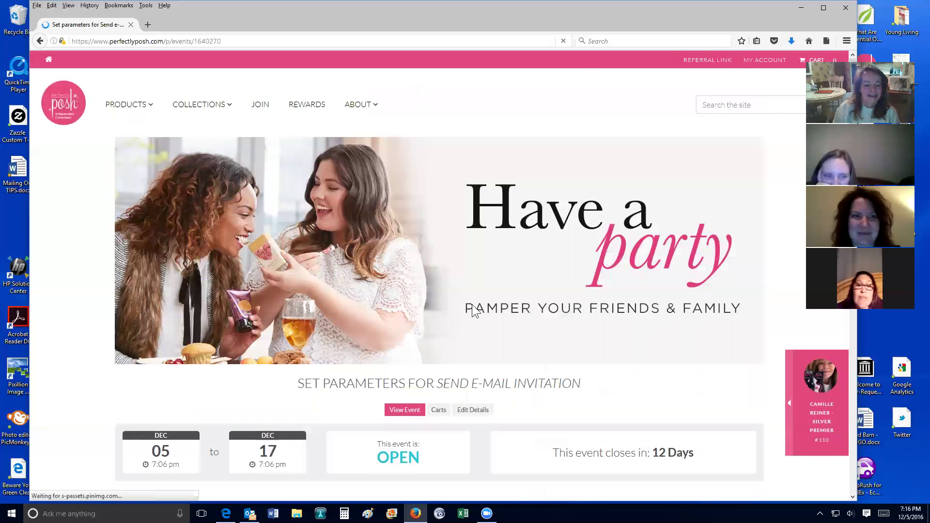
pyautogui.scroll(-5, 508, 349)
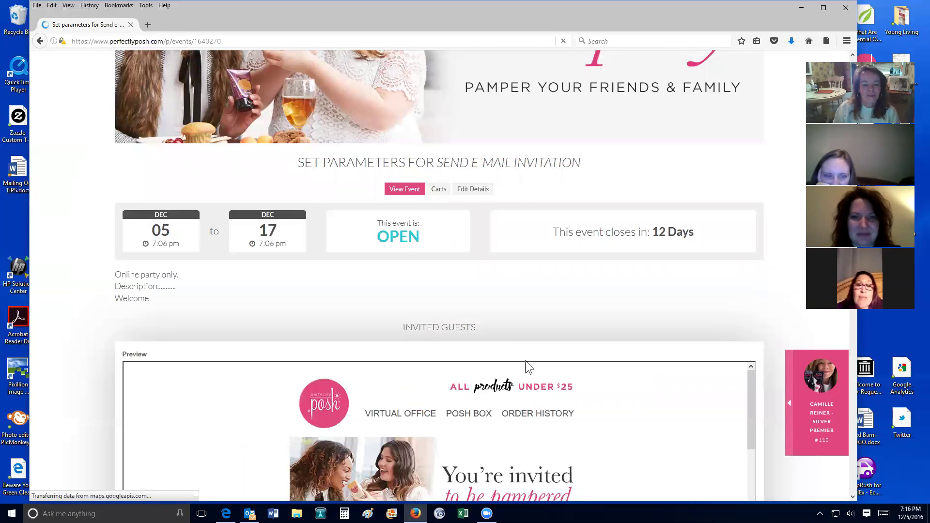
pyautogui.scroll(-4, 683, 368)
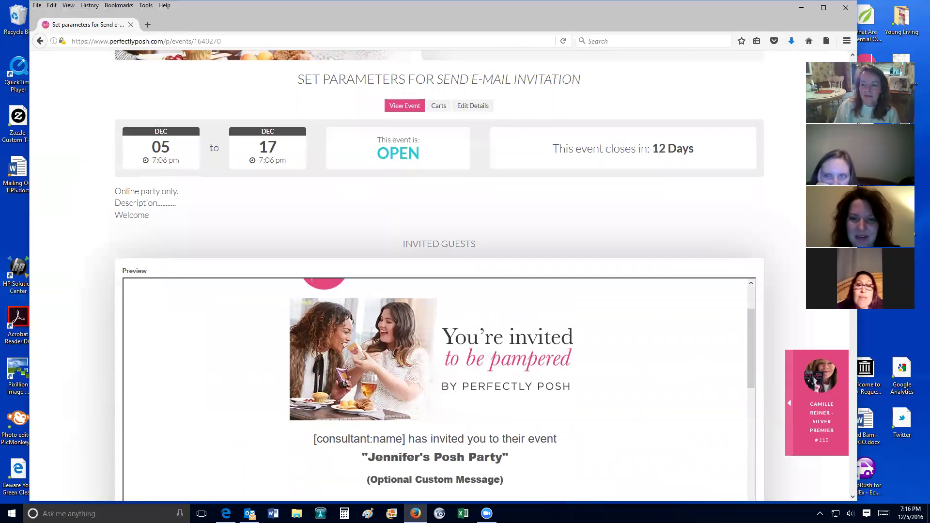
pyautogui.scroll(-5, 800, 114)
pyautogui.scroll(1, 414, 293)
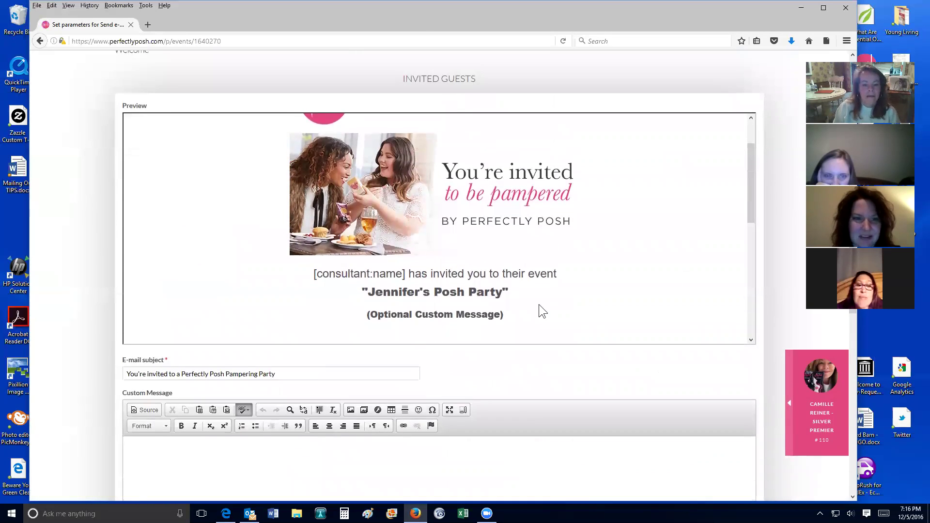
pyautogui.moveTo(751, 218)
pyautogui.mouseDown()
pyautogui.moveTo(757, 179)
pyautogui.moveTo(755, 240)
pyautogui.moveTo(753, 206)
pyautogui.mouseUp()
pyautogui.scroll(1, 752, 206)
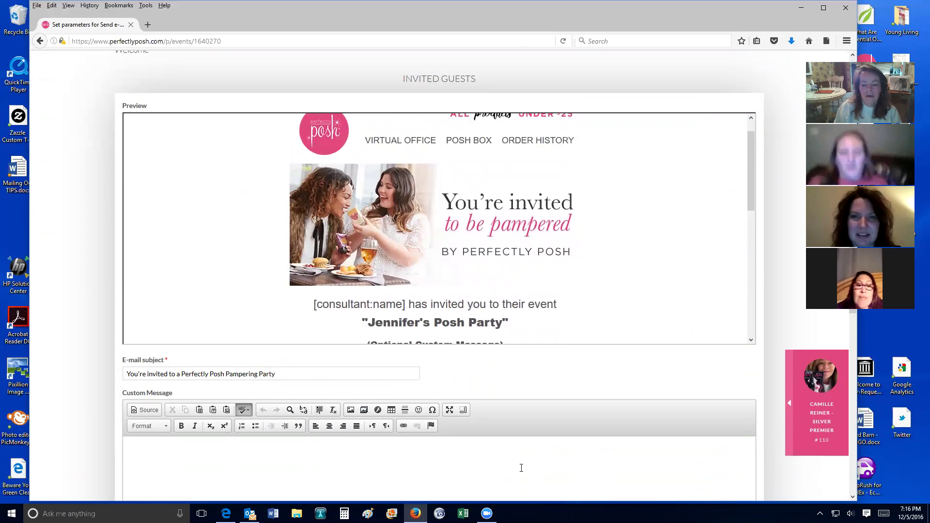
pyautogui.moveTo(748, 203); pyautogui.dragTo(750, 213)
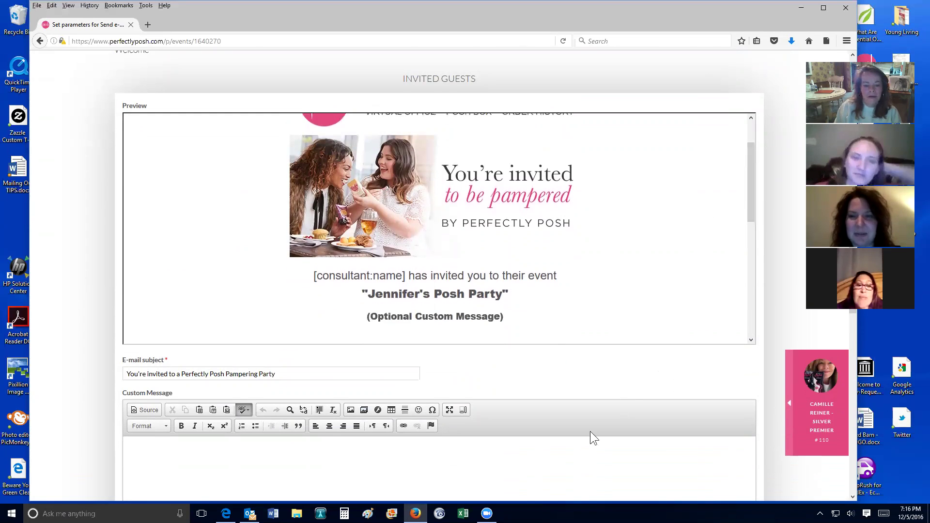
pyautogui.scroll(-2, 589, 431)
pyautogui.click(198, 402)
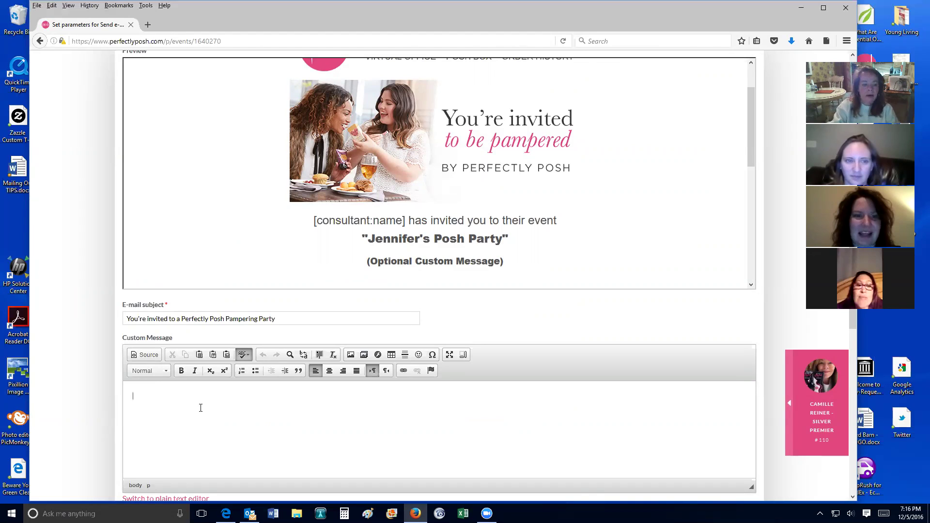
# Write the custom message 'Text for your information', then add a red heart and a yellow smiley
pyautogui.write('T')
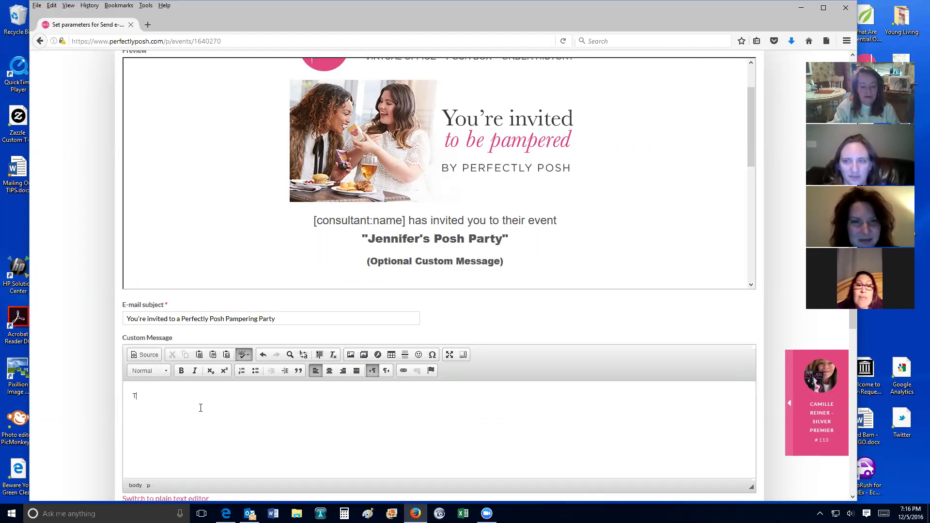
pyautogui.write('ext for your information')
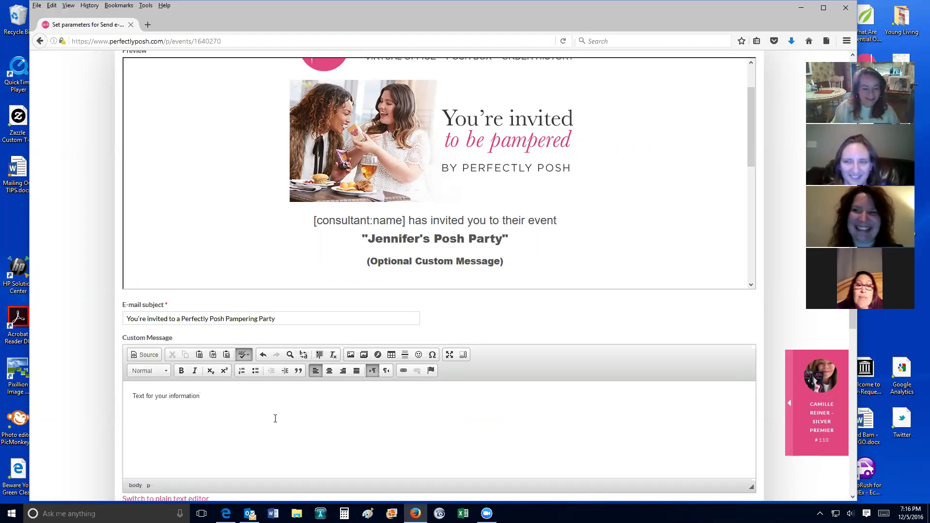
pyautogui.scroll(-4, 245, 378)
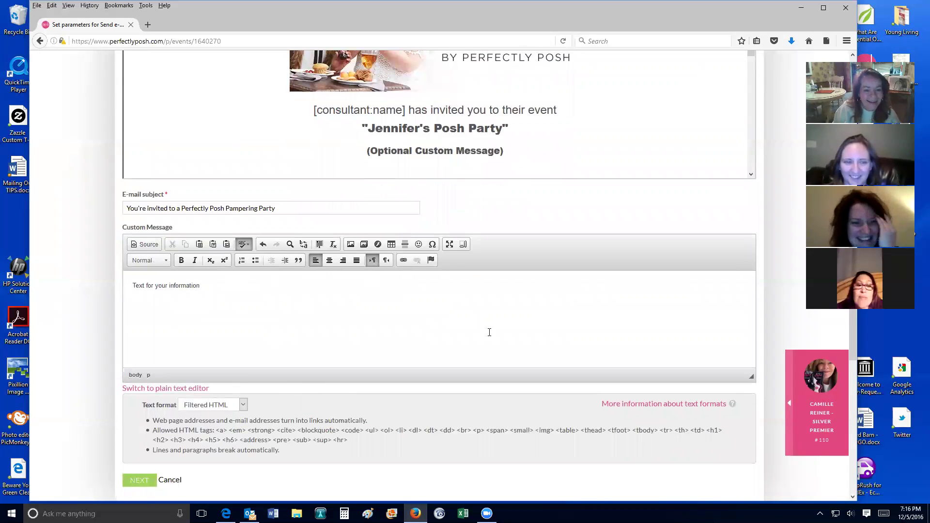
pyautogui.click(418, 244)
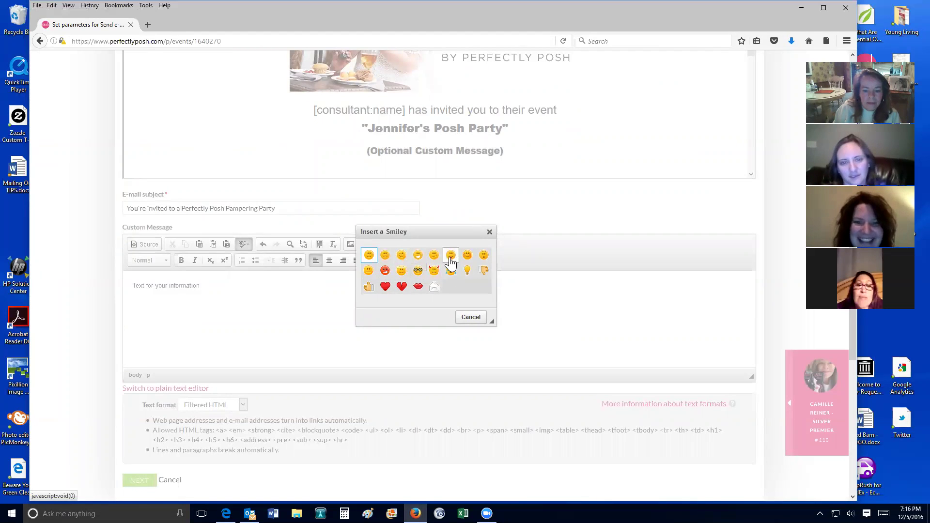
pyautogui.click(385, 286)
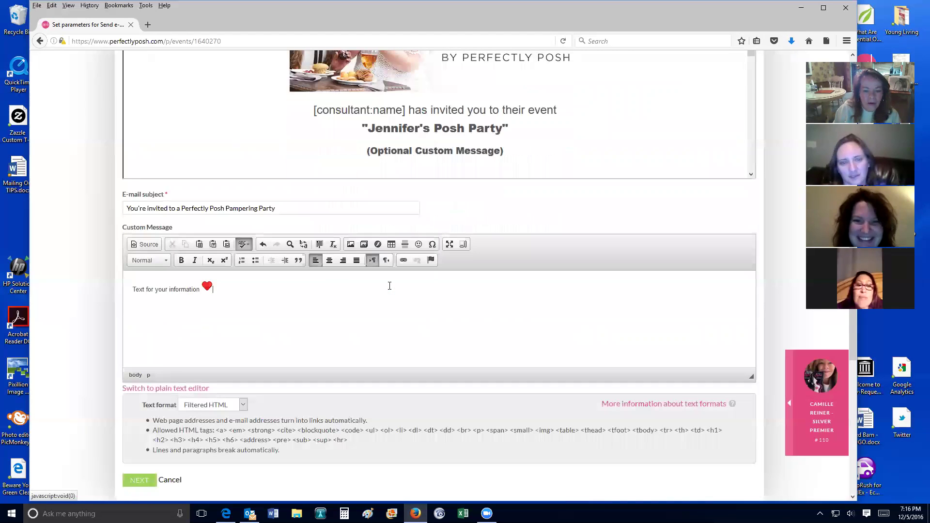
pyautogui.click(419, 244)
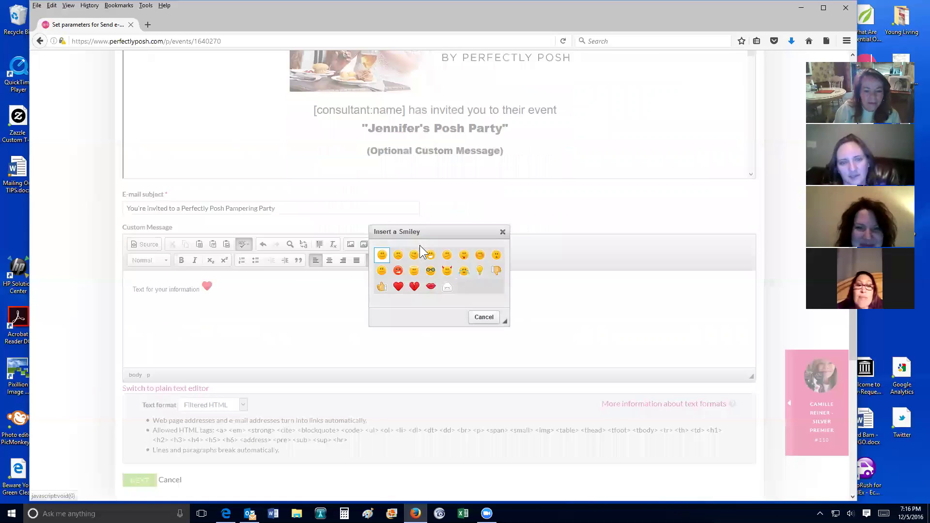
pyautogui.click(381, 256)
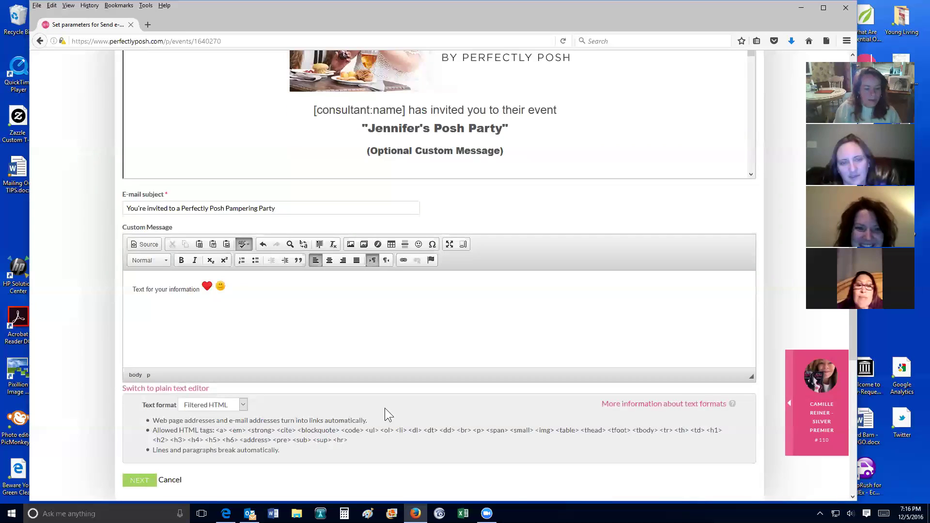
# Open the image Library and cancel it without inserting a picture
pyautogui.scroll(-2, 384, 408)
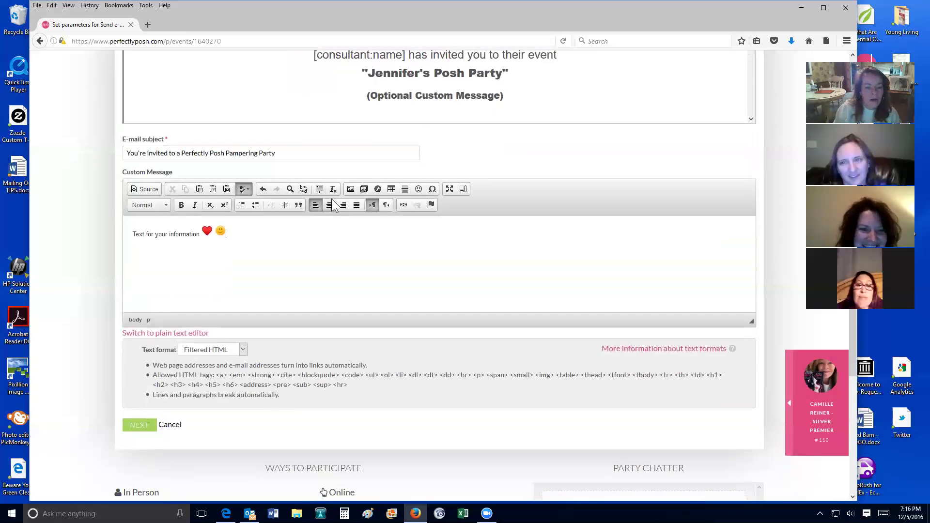
pyautogui.click(363, 189)
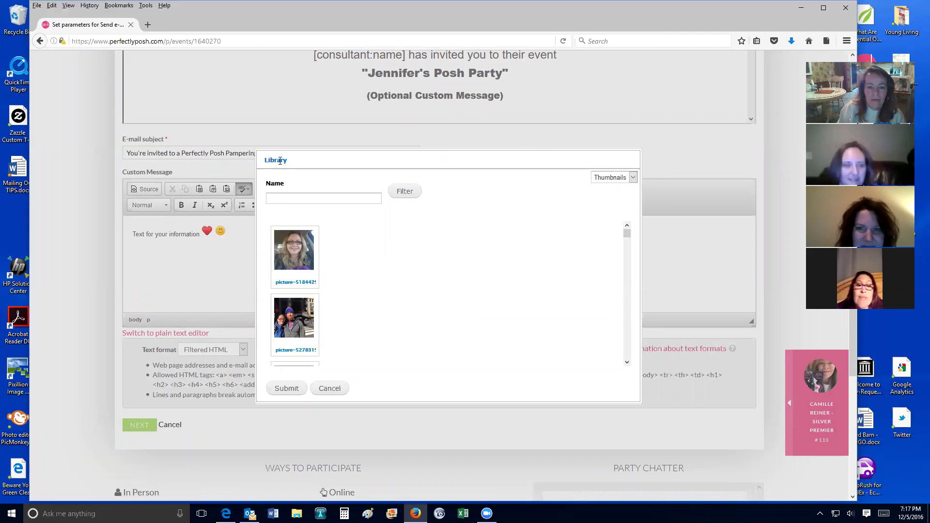
pyautogui.click(328, 388)
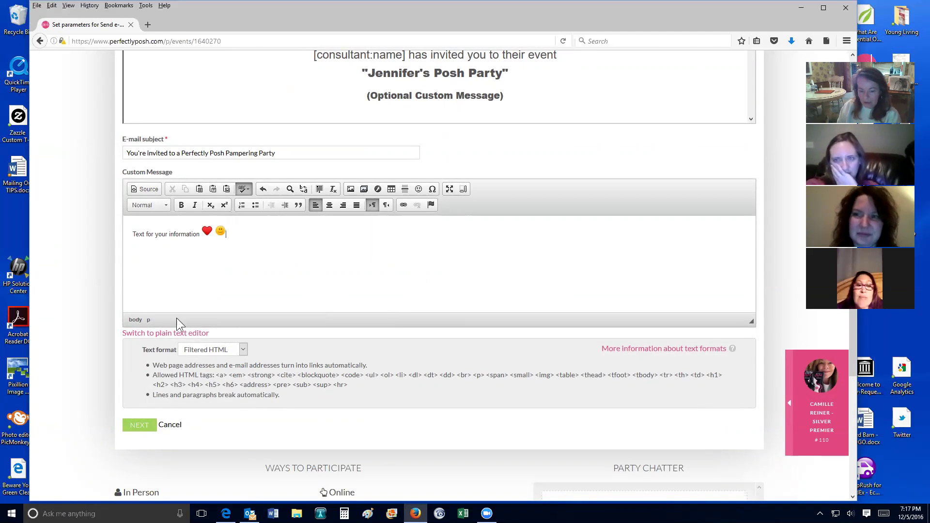
# Send the e-mail invitation to the one selected guest and review the event page below
pyautogui.click(146, 428)
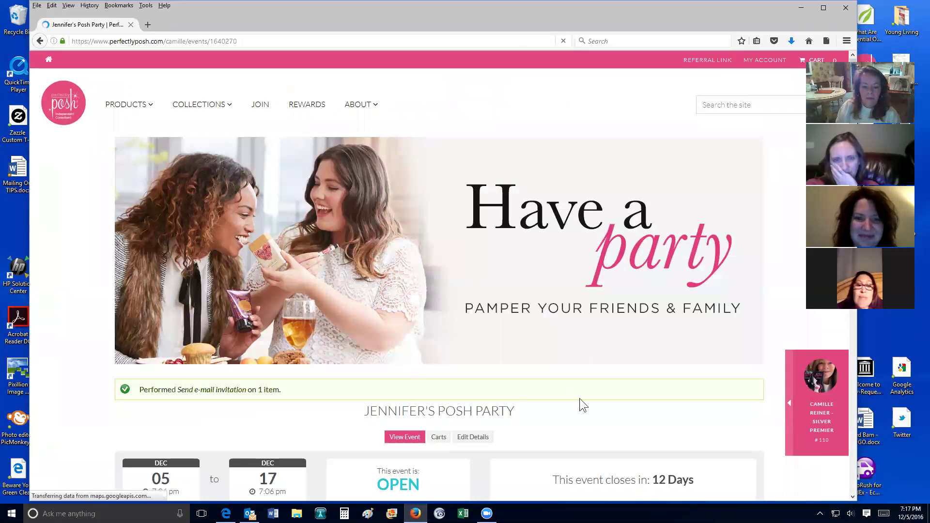
pyautogui.scroll(-3, 579, 400)
pyautogui.scroll(-3, 579, 400)
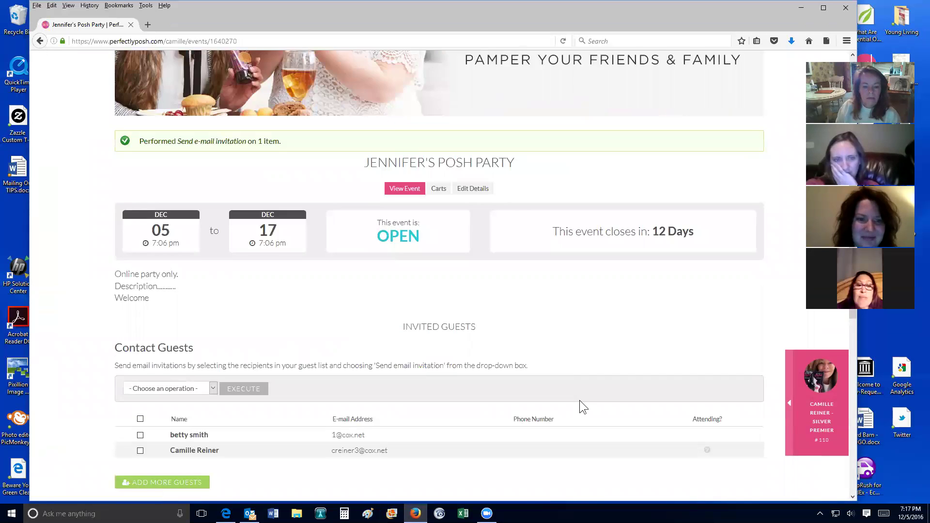
pyautogui.scroll(-1, 486, 411)
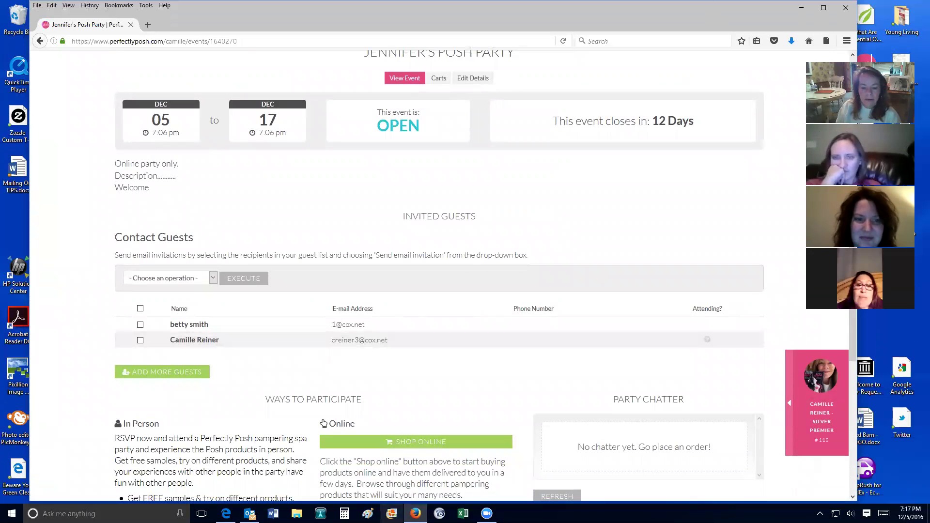
# View Party invitation.jpg from the VO Party Training desktop folder in Photos, then return to Firefox
pyautogui.click(800, 9)
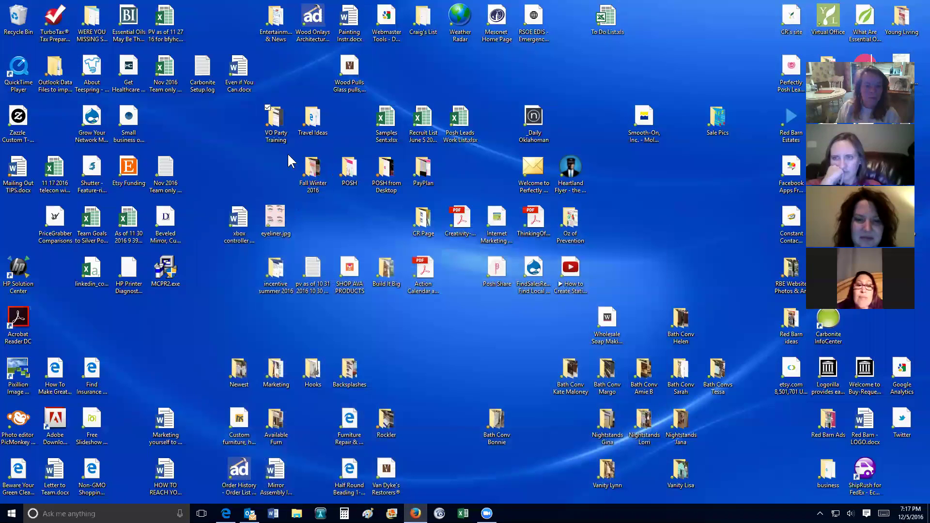
pyautogui.click(276, 125)
pyautogui.doubleClick(276, 125)
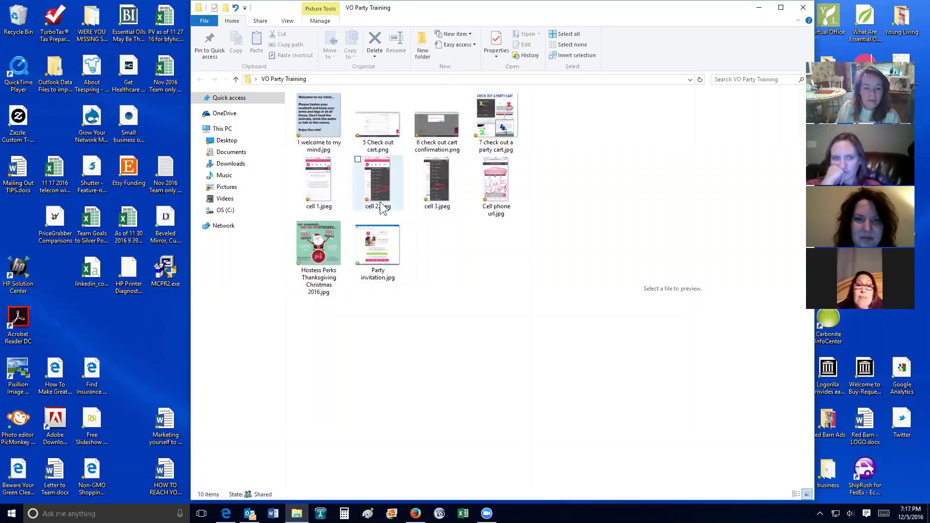
pyautogui.doubleClick(378, 253)
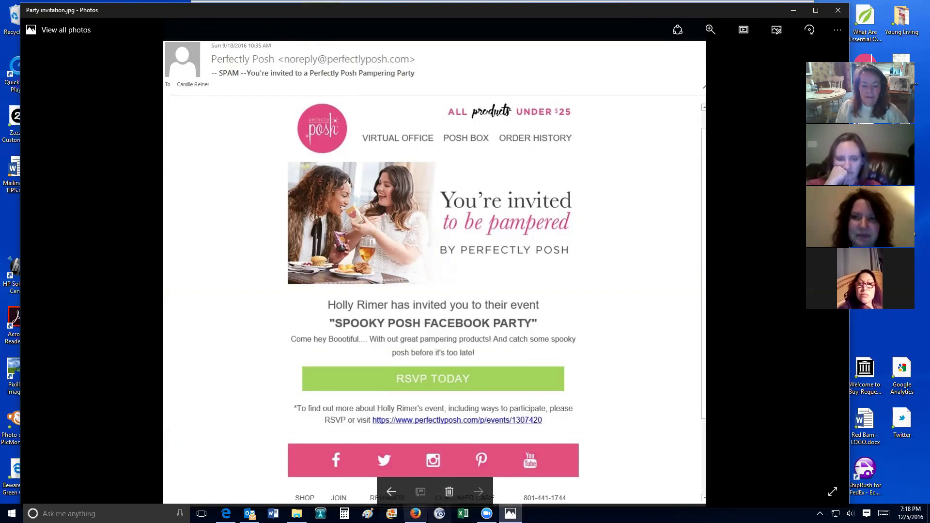
pyautogui.click(415, 513)
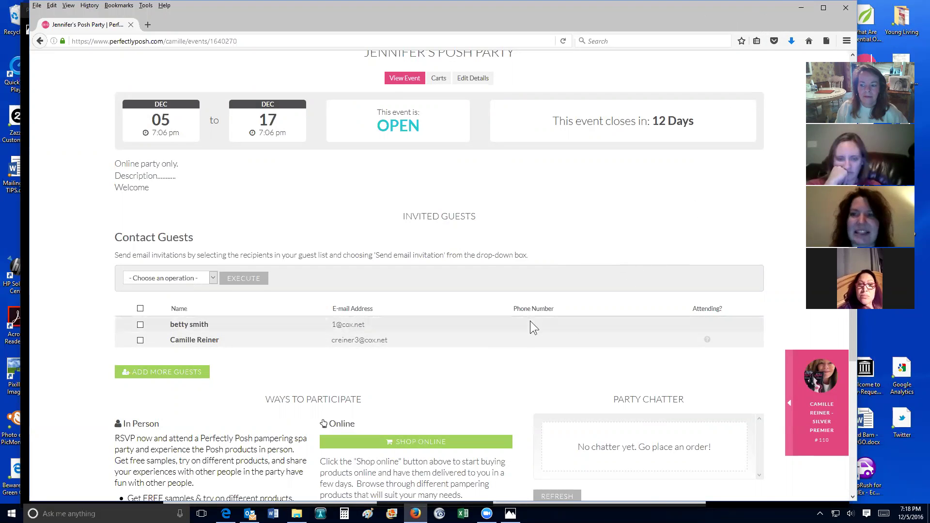
# Post 'use this space for specials' in Party Chatter, fixing the typo before sending
pyautogui.scroll(-4, 529, 320)
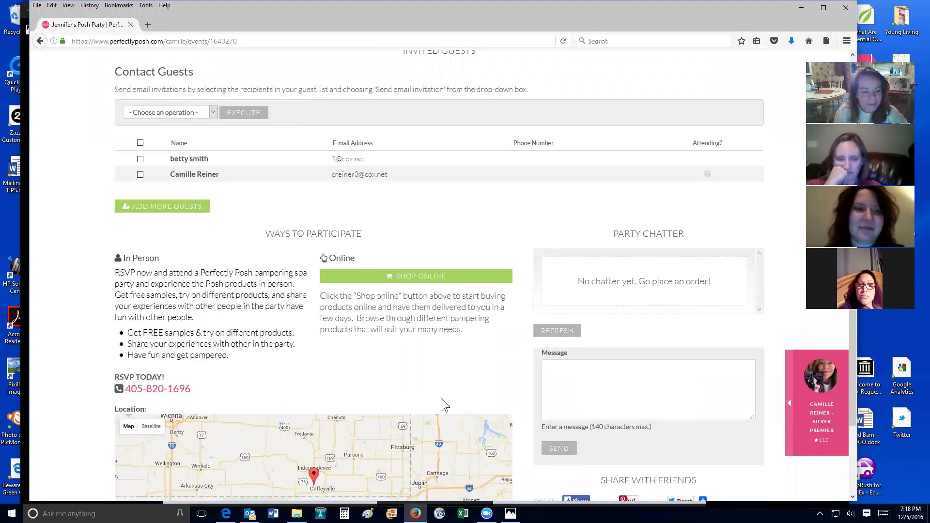
pyautogui.scroll(-3, 440, 398)
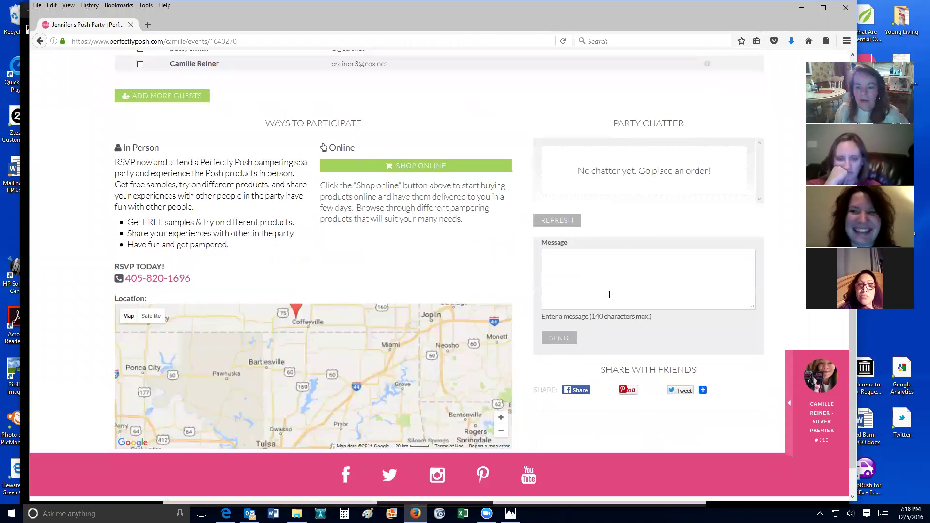
pyautogui.click(575, 266)
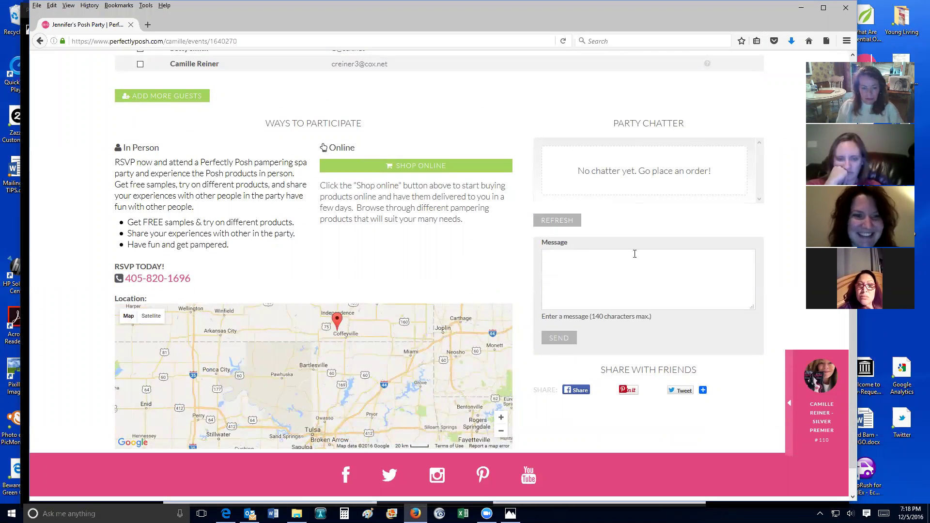
pyautogui.write('use this space for specials')
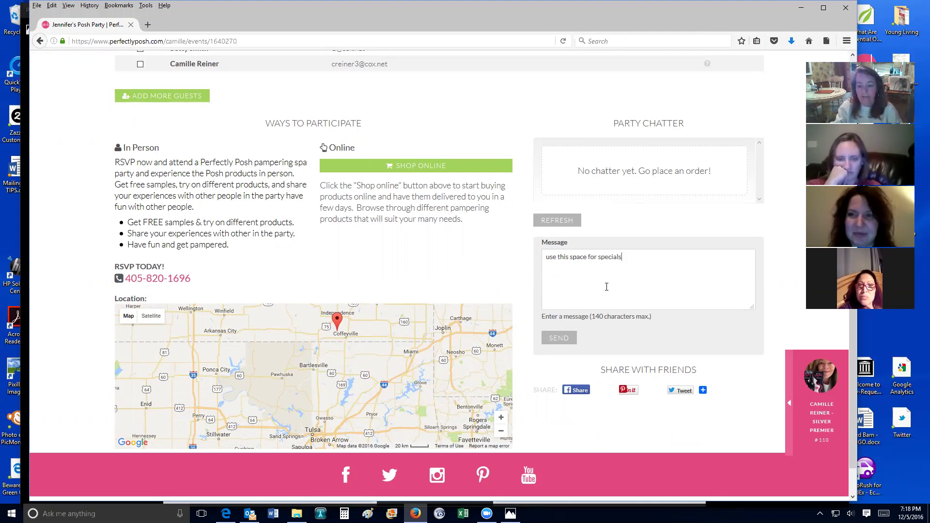
pyautogui.click(554, 341)
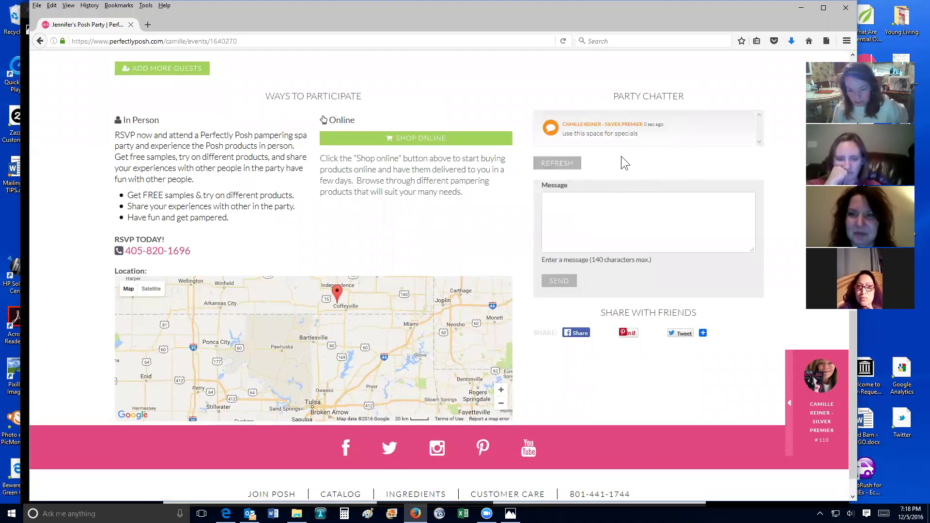
pyautogui.scroll(3, 800, 219)
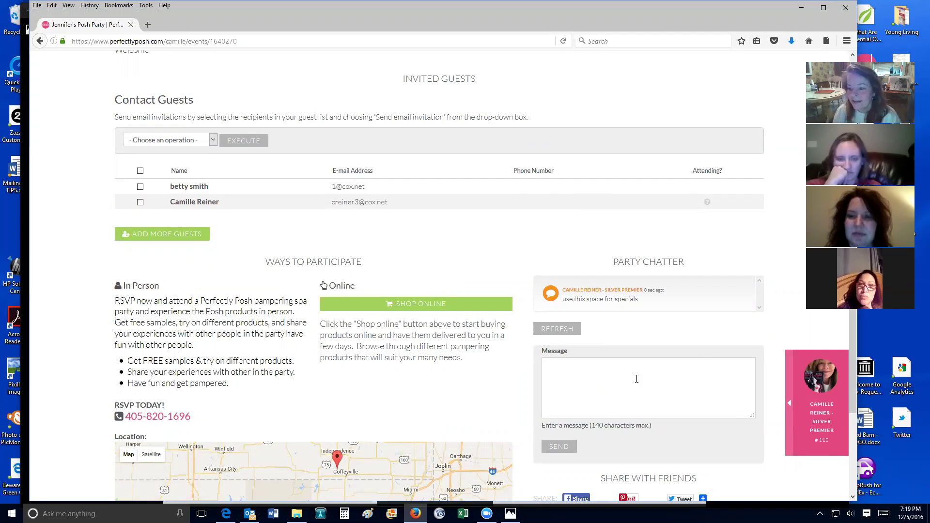
pyautogui.scroll(-3, 506, 377)
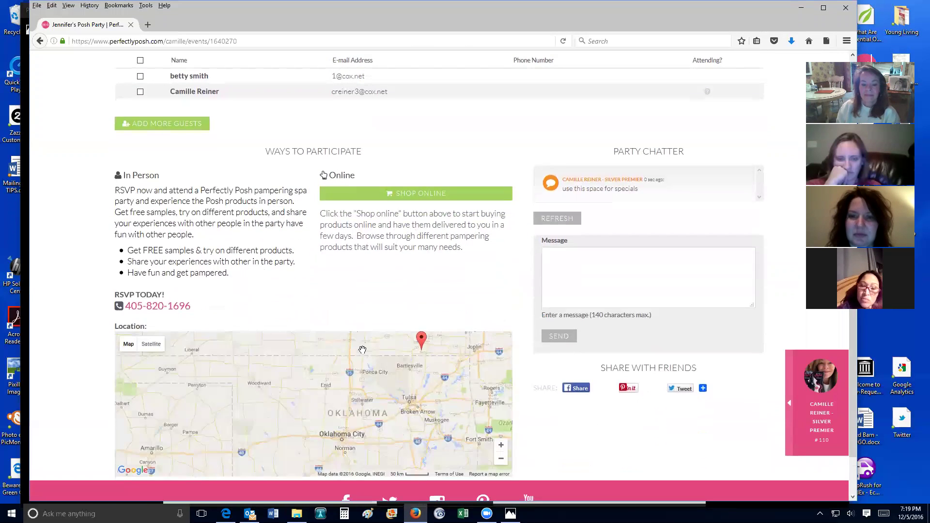
pyautogui.scroll(-2, 567, 446)
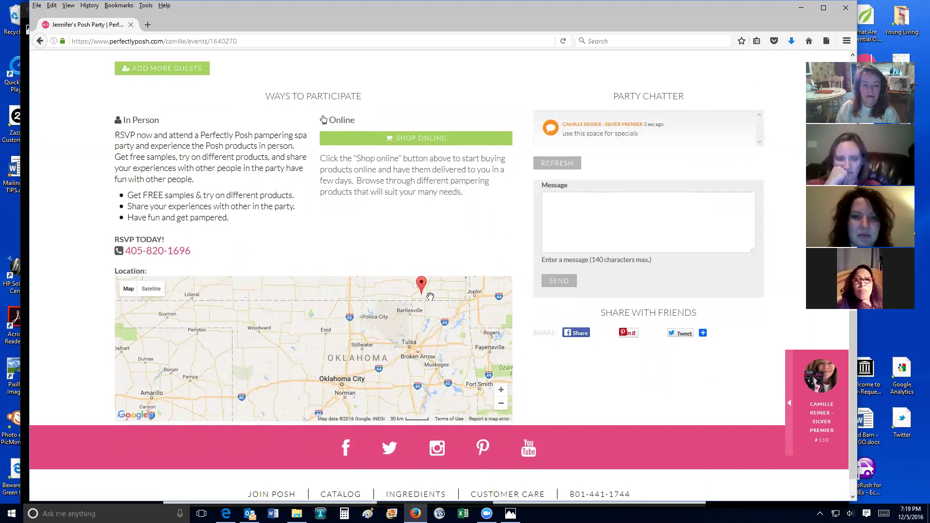
pyautogui.moveTo(392, 322); pyautogui.dragTo(364, 394)
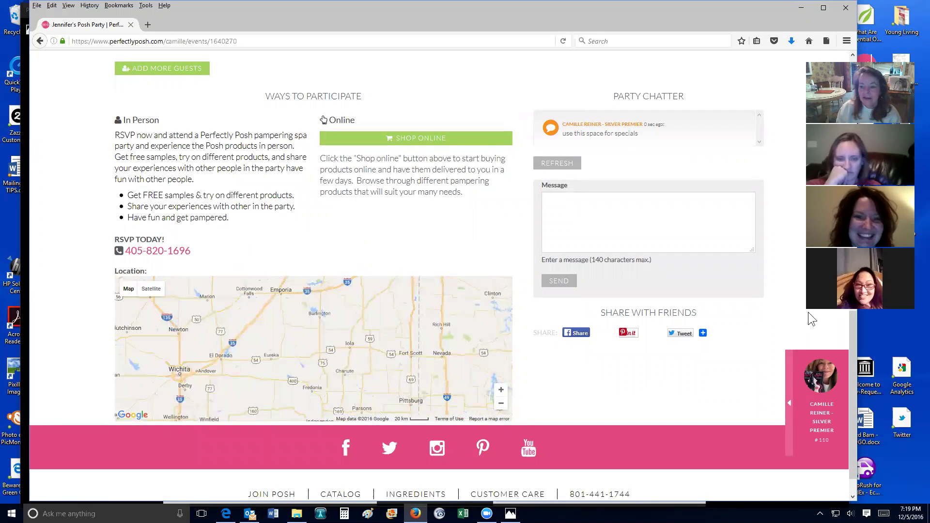
pyautogui.scroll(5, 778, 184)
pyautogui.scroll(5, 765, 164)
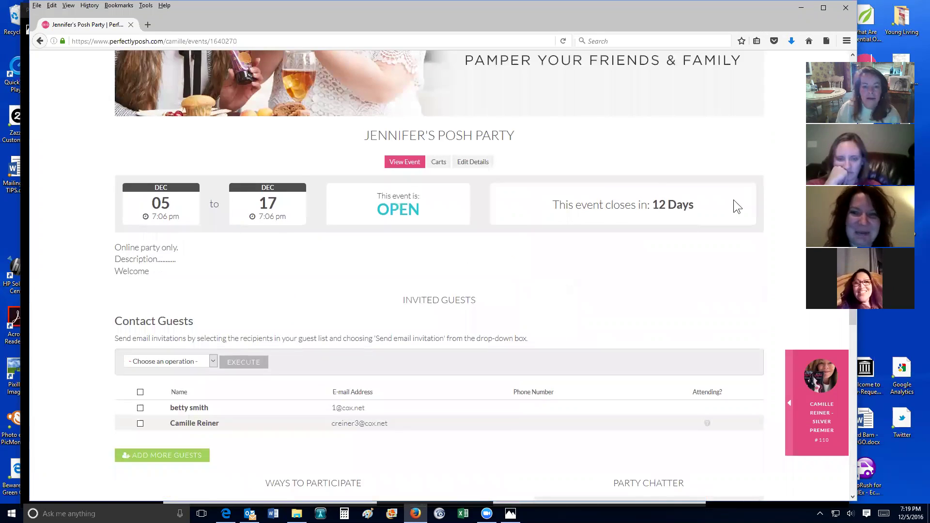
# Open the party's Edit Details page, look it over, then go to the party's Carts
pyautogui.click(469, 217)
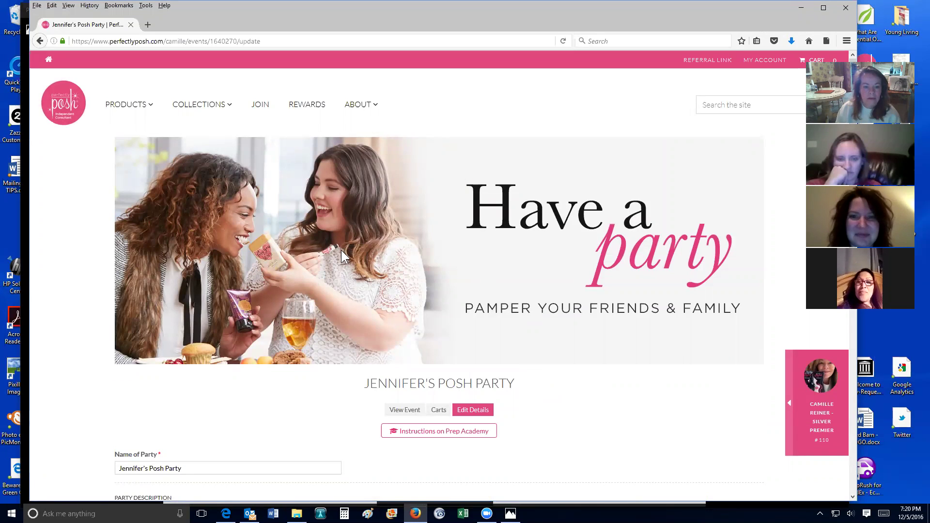
pyautogui.scroll(-2, 543, 356)
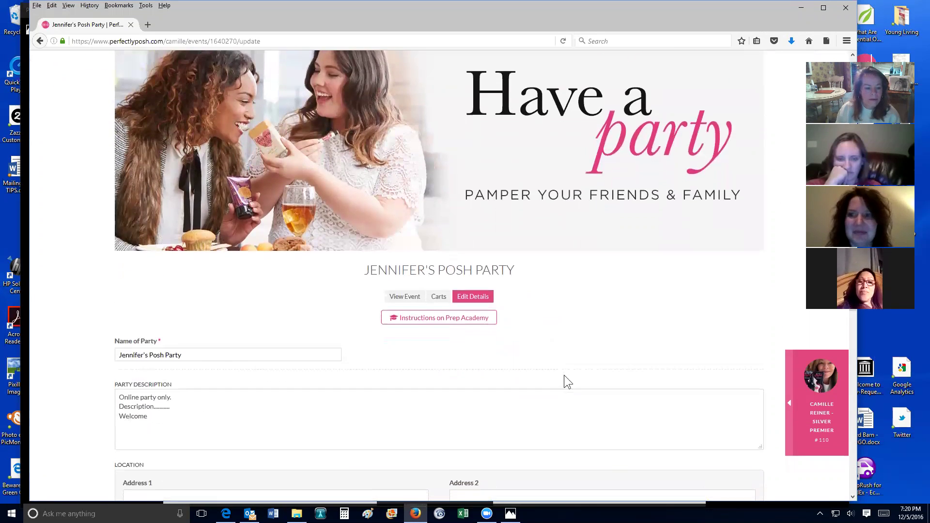
pyautogui.scroll(2, 562, 378)
pyautogui.scroll(-3, 648, 354)
pyautogui.scroll(2, 629, 351)
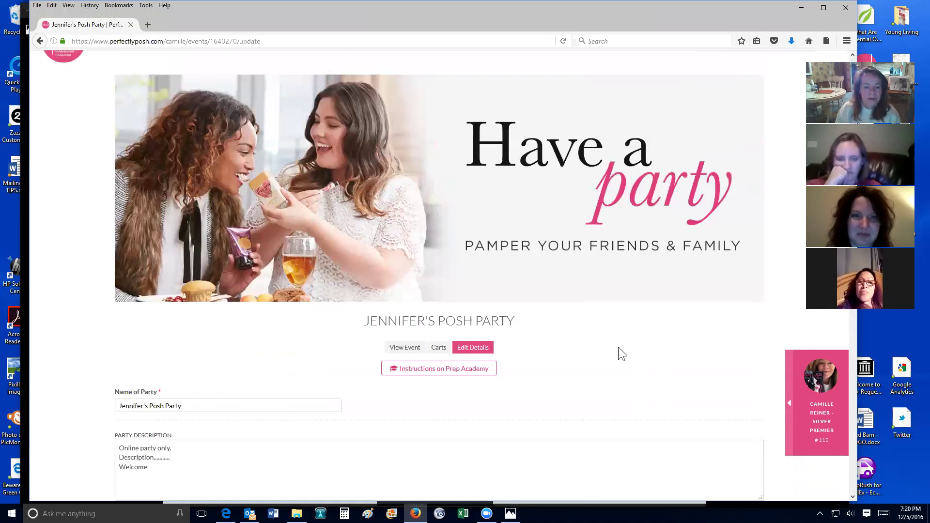
pyautogui.click(441, 356)
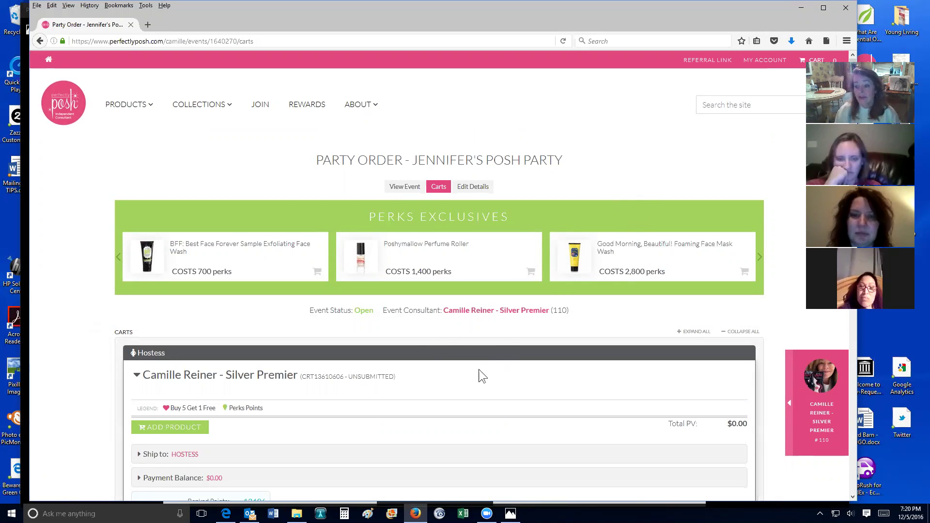
pyautogui.scroll(-2, 472, 373)
pyautogui.scroll(-7, 333, 402)
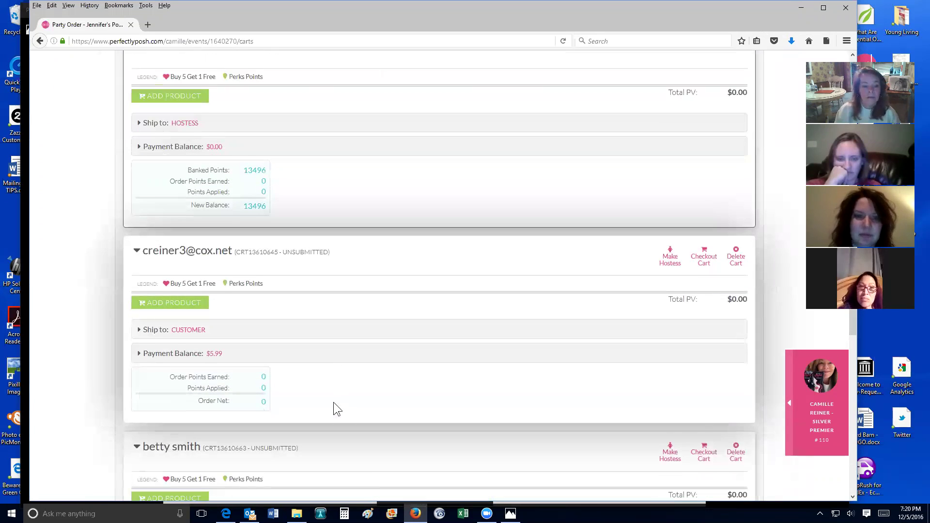
pyautogui.scroll(-2, 334, 402)
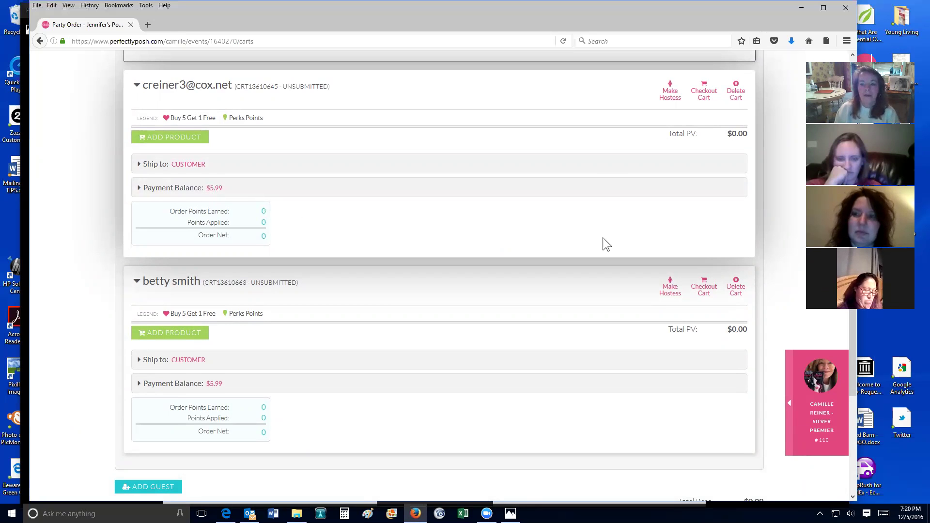
pyautogui.scroll(2, 602, 237)
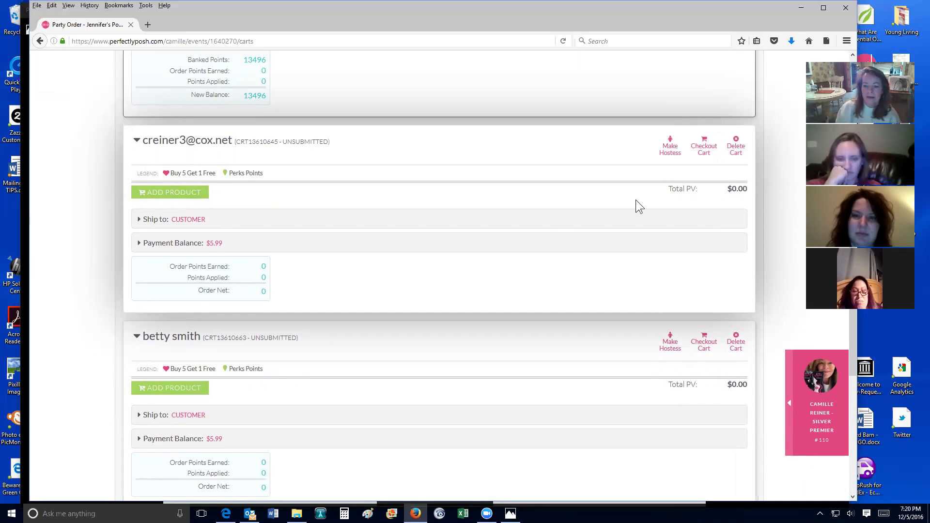
# Open the first guest cart's shipping address editor and enter the recipient's first name
pyautogui.click(189, 220)
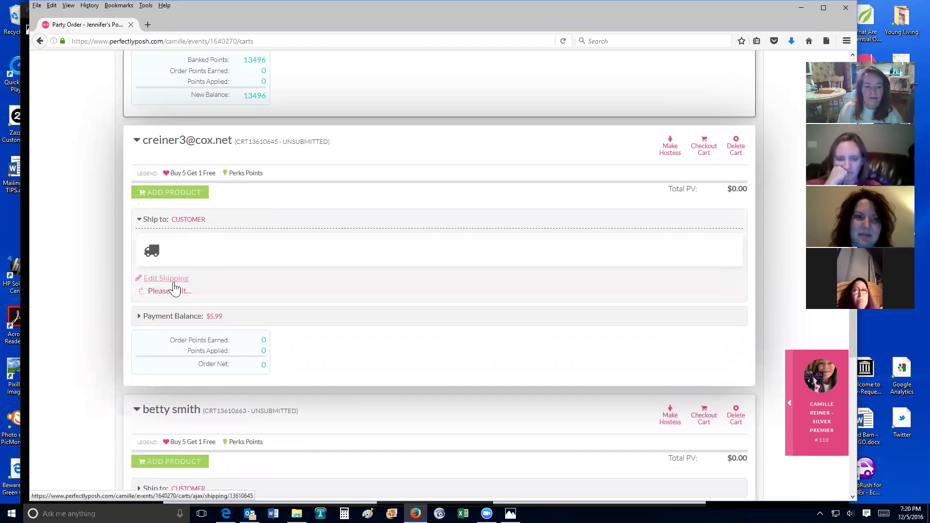
pyautogui.click(180, 278)
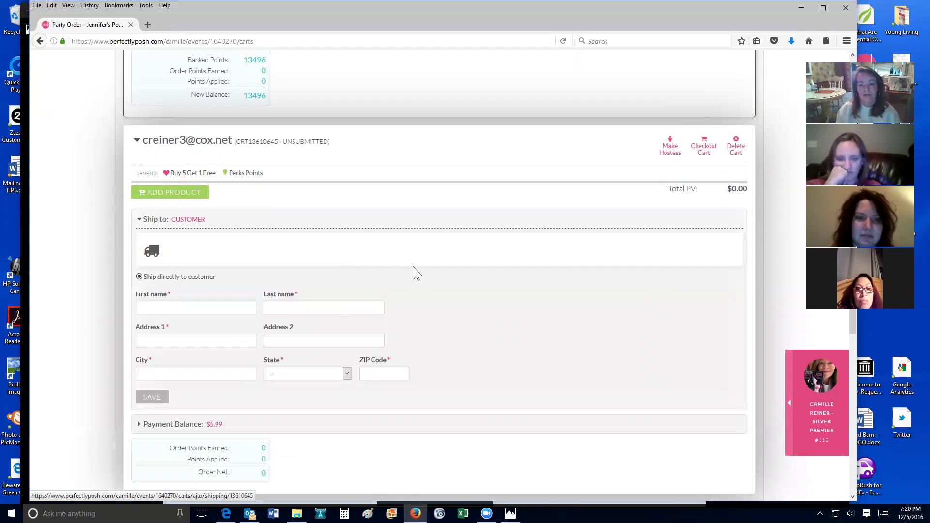
pyautogui.click(216, 309)
pyautogui.write('Camille')
pyautogui.press('Tab')
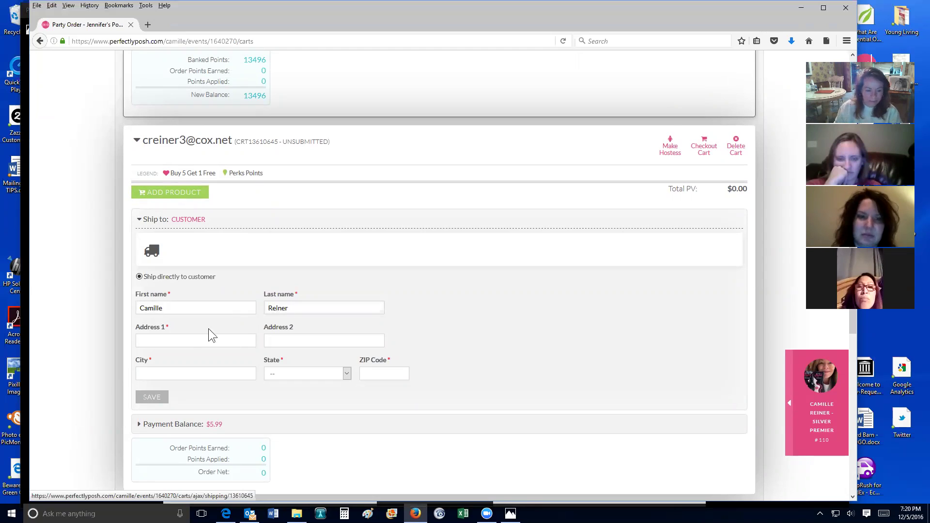
# Fill in the street address, city, state and ZIP code for direct shipping
pyautogui.click(217, 343)
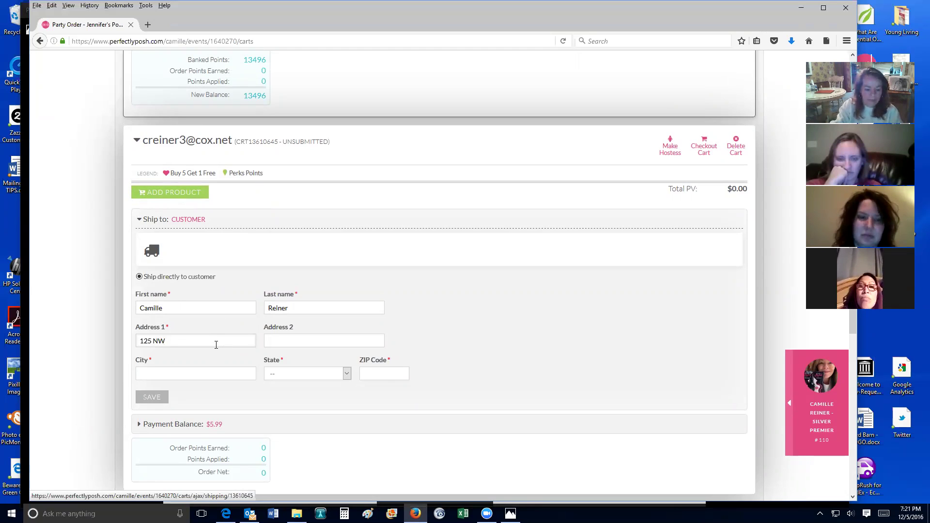
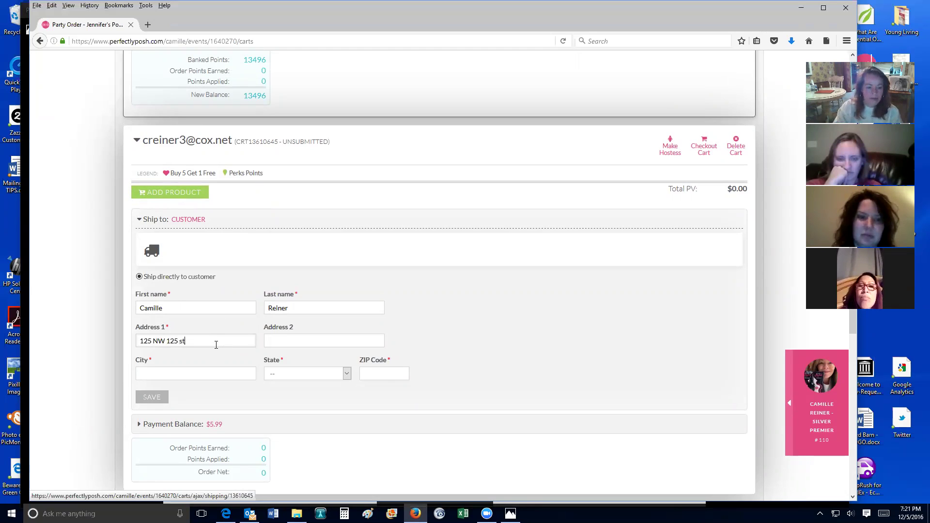
pyautogui.click(228, 374)
pyautogui.write('Miami')
pyautogui.press('Tab')
pyautogui.press('f')
pyautogui.click(365, 375)
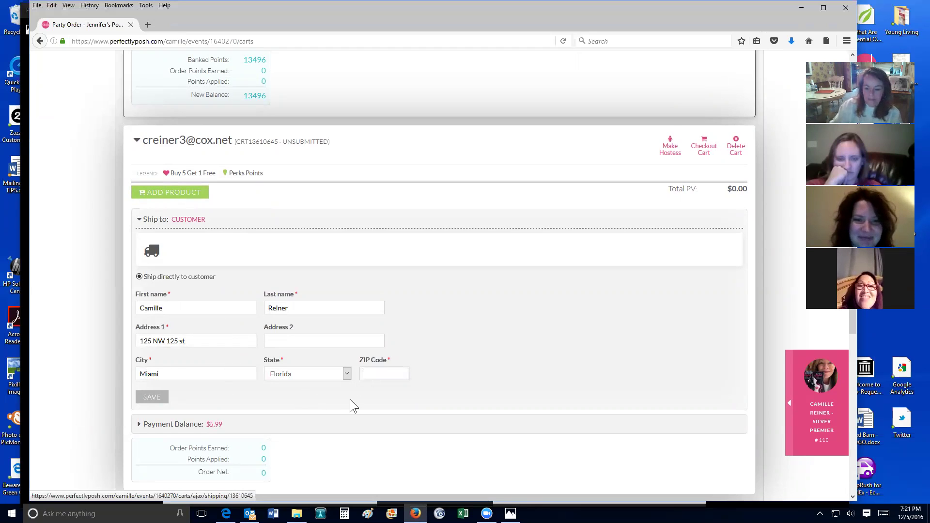
pyautogui.write('33150')
# Save the address, correct the ZIP code to the suggested one, and save again
pyautogui.click(153, 397)
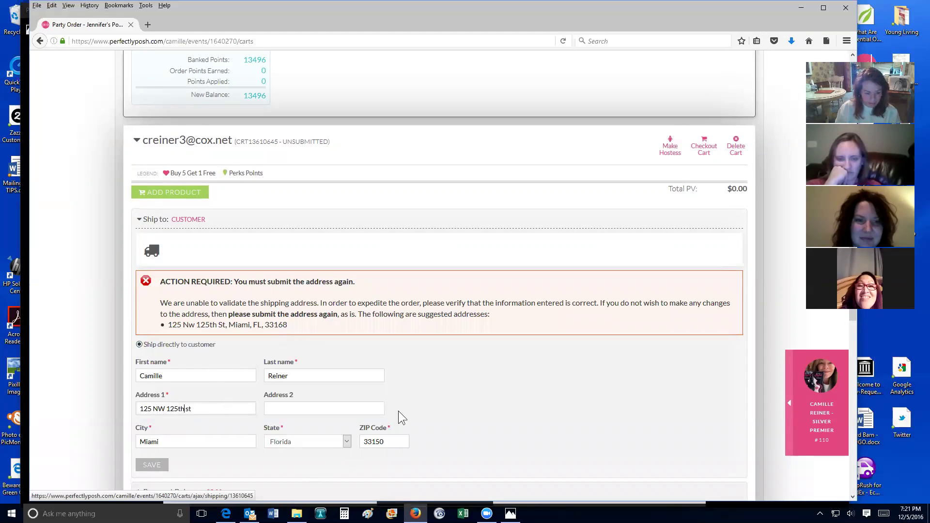
pyautogui.moveTo(393, 442); pyautogui.dragTo(363, 442)
pyautogui.write('33')
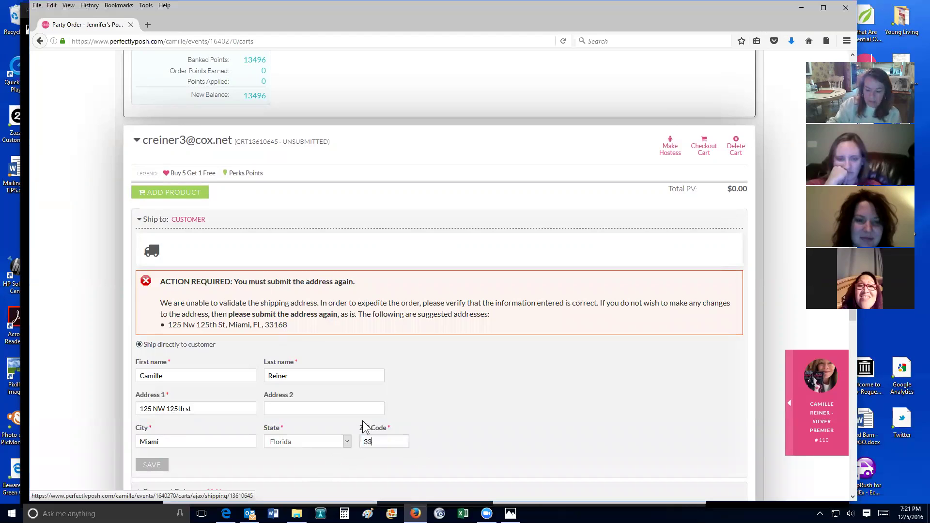
pyautogui.click(155, 467)
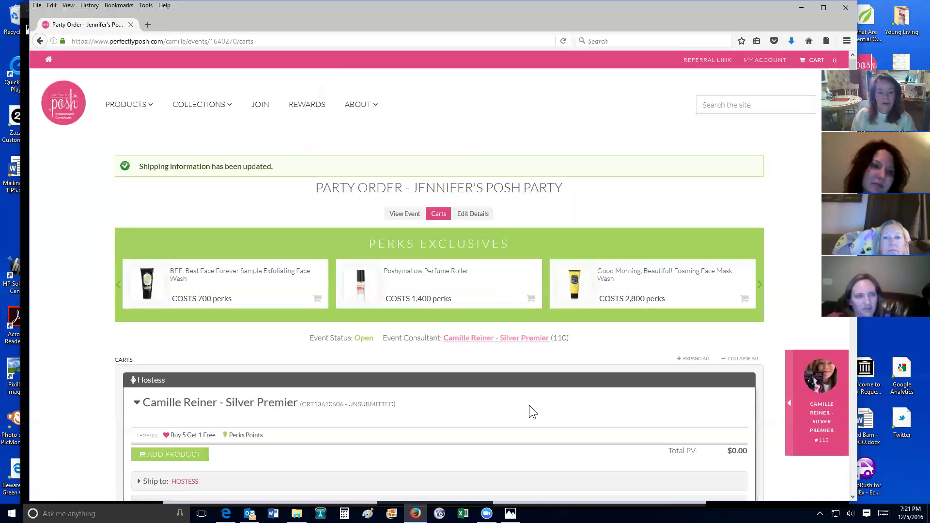
# Expand the customer cart's Ship to: CUSTOMER row to show its saved direct-ship address
pyautogui.scroll(-5, 528, 405)
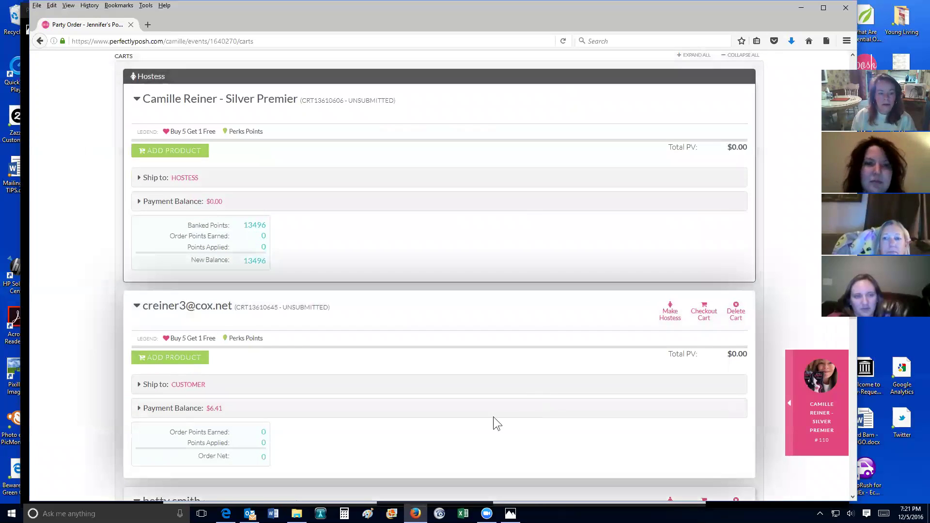
pyautogui.scroll(-2, 494, 423)
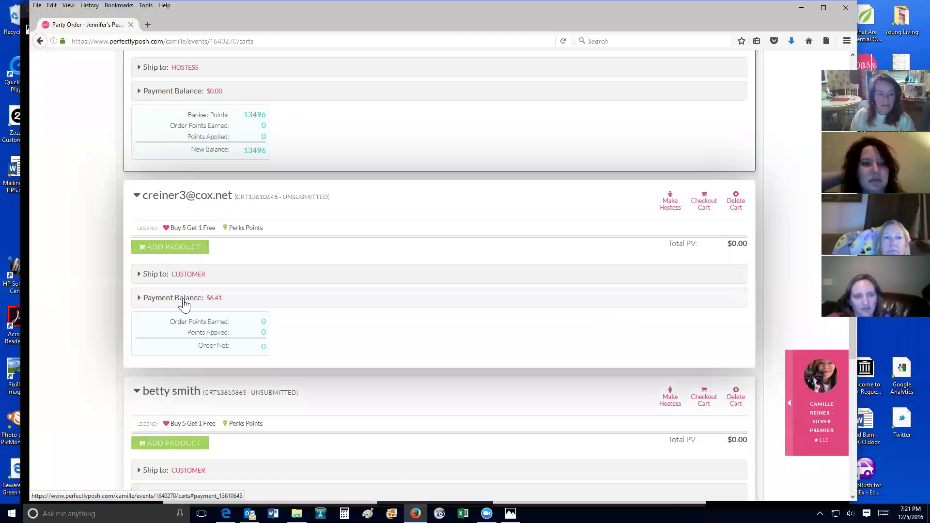
pyautogui.click(182, 279)
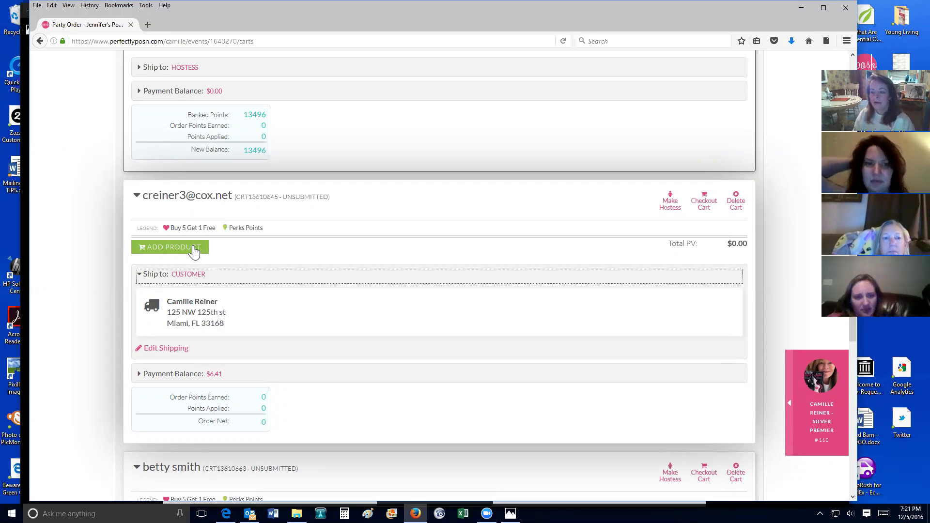
# Add BFF: Best Face Forever (LN1001, $21.00) to the guest cart, bringing it to $28.88
pyautogui.click(194, 249)
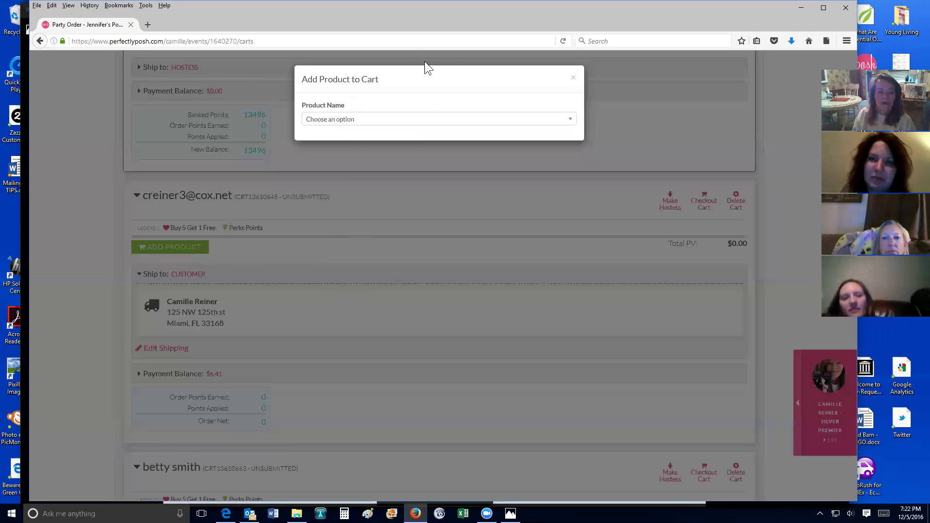
pyautogui.click(394, 119)
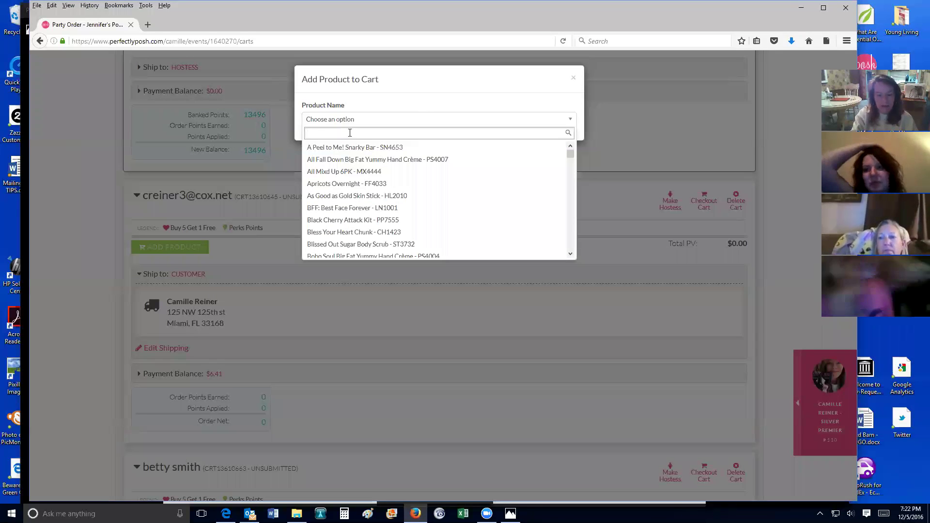
pyautogui.write('bff')
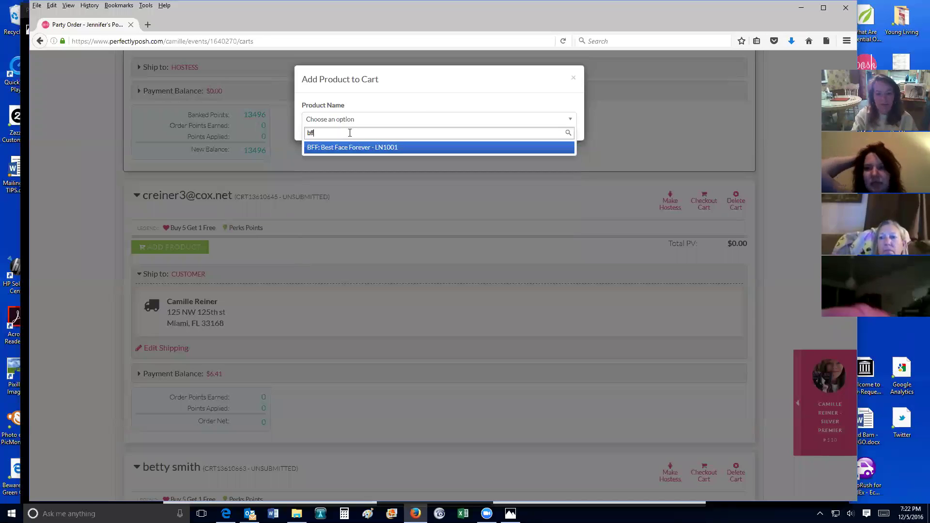
pyautogui.click(383, 148)
pyautogui.click(334, 218)
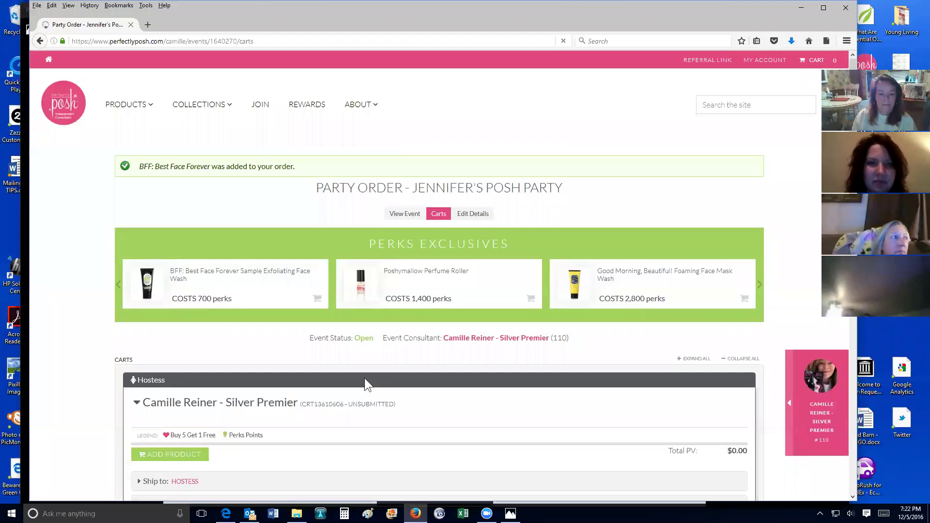
pyautogui.scroll(-8, 488, 405)
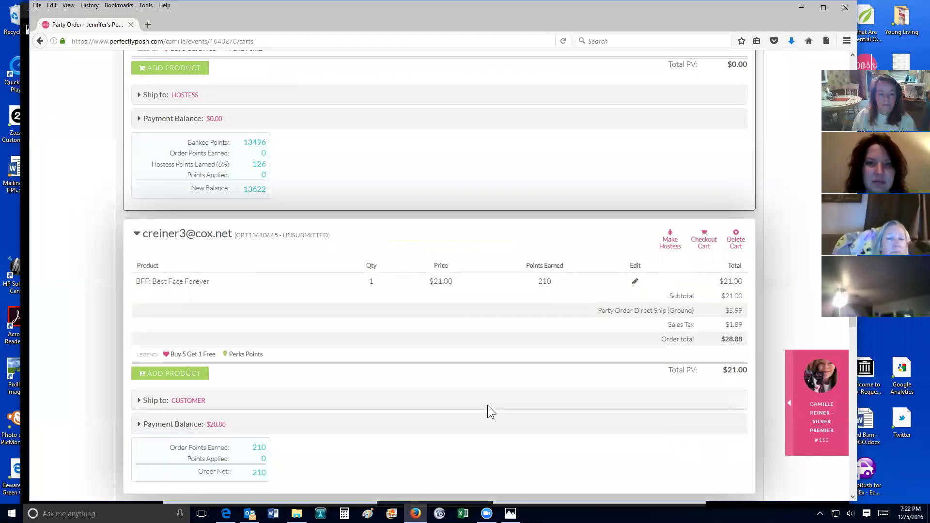
pyautogui.scroll(-2, 486, 405)
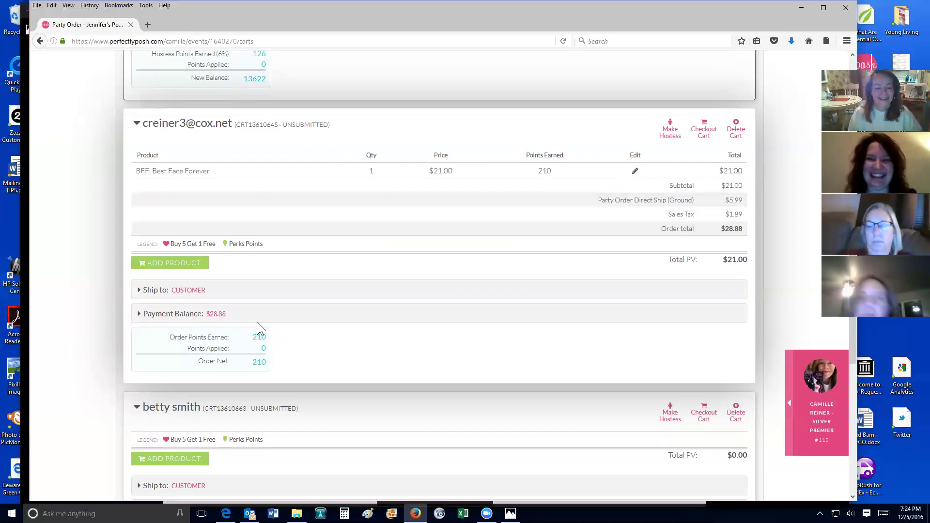
pyautogui.scroll(-1, 412, 371)
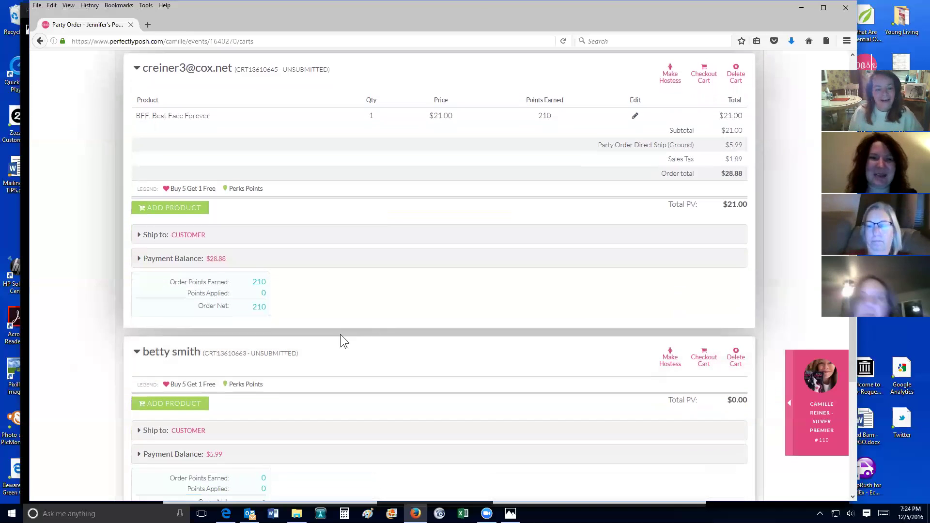
pyautogui.scroll(1, 320, 305)
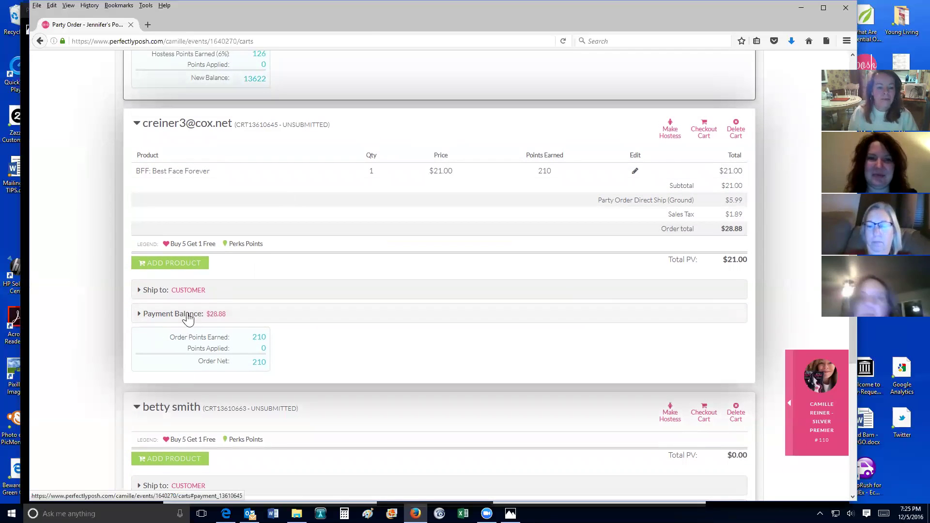
# Bring up the Credit/Debit Card payment option for the cart's balance, then minimize Firefox
pyautogui.click(188, 315)
pyautogui.click(177, 343)
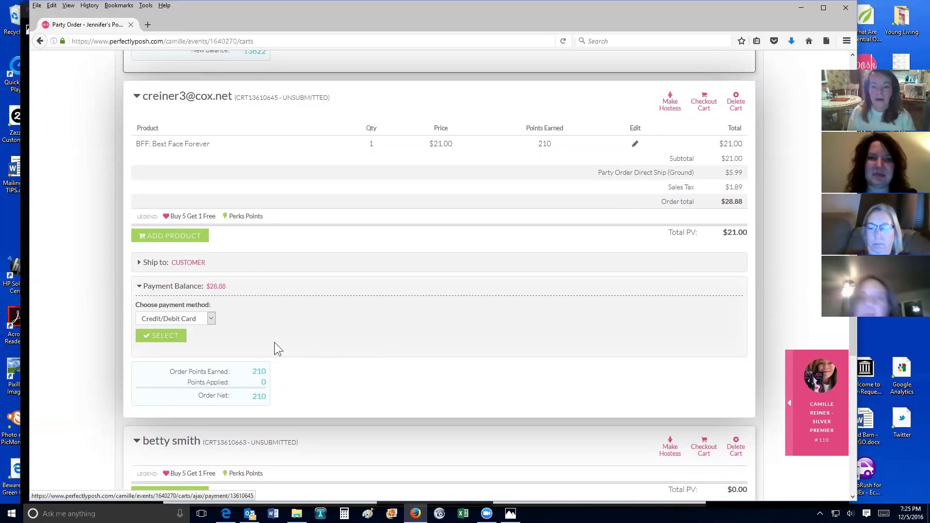
pyautogui.click(801, 8)
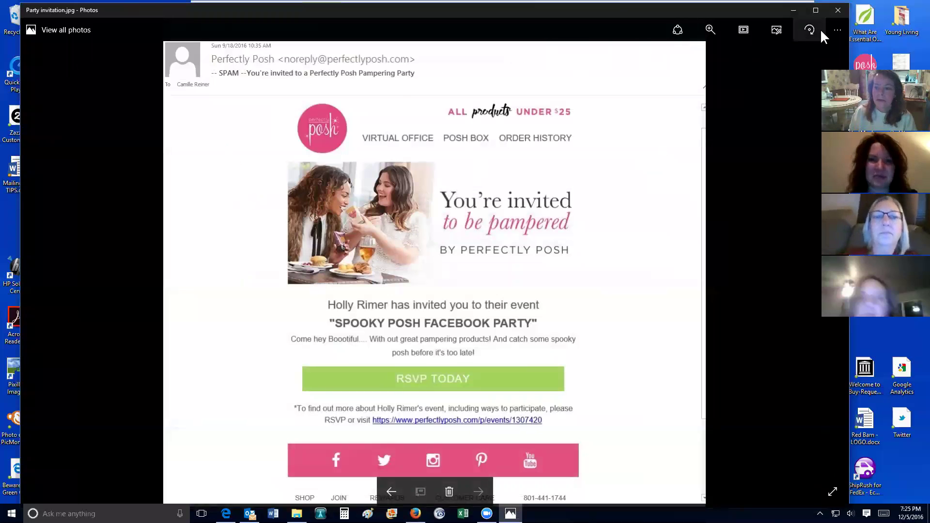
# Close the party invitation and open 5 Check out cart.png from the VO Party Training folder
pyautogui.click(838, 10)
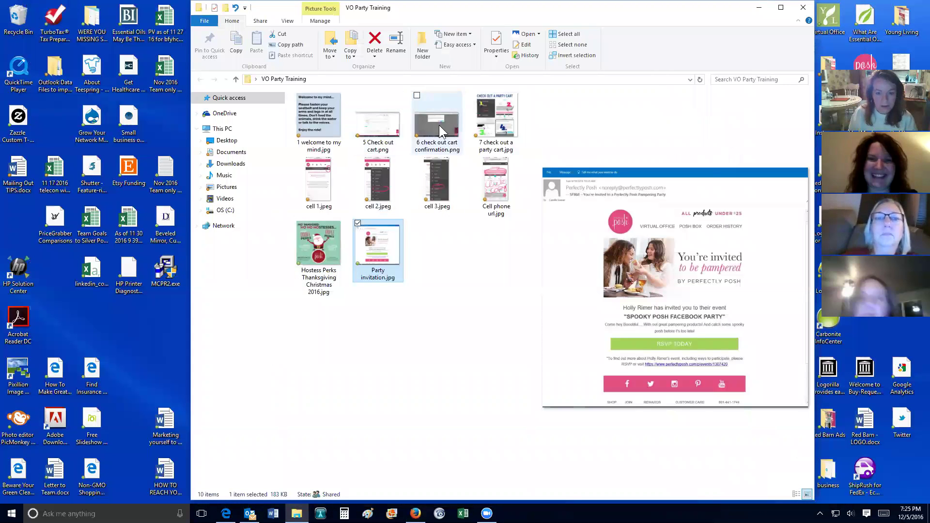
pyautogui.click(383, 130)
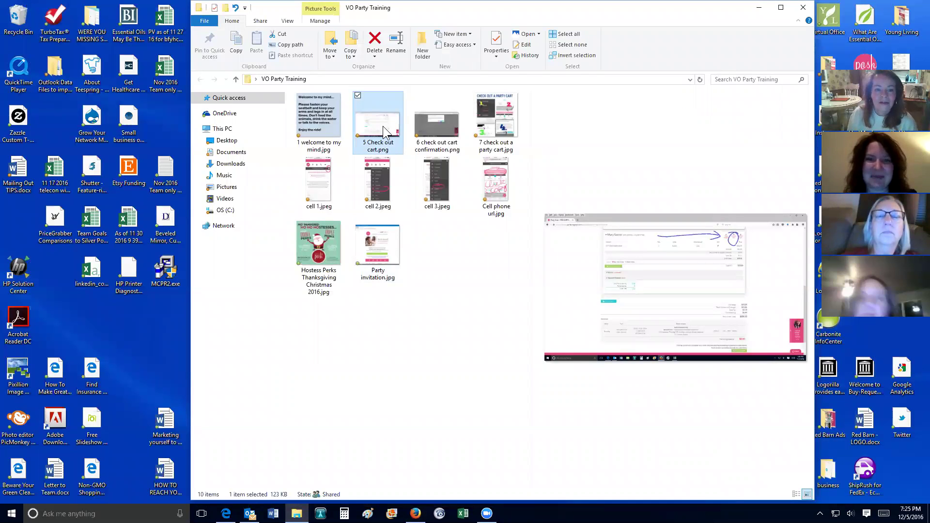
pyautogui.doubleClick(382, 126)
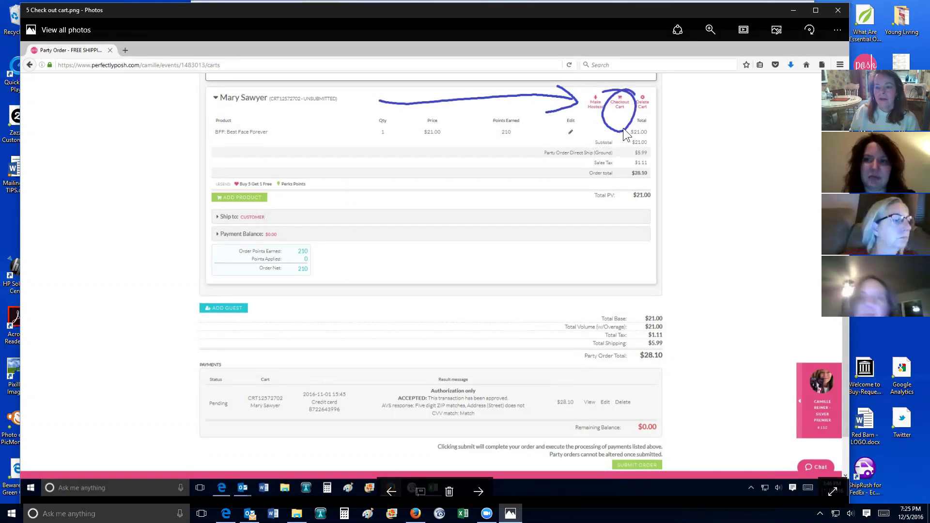
# Page past 6 check out cart confirmation.png to the 7 check out a party cart.jpg guide
pyautogui.click(478, 490)
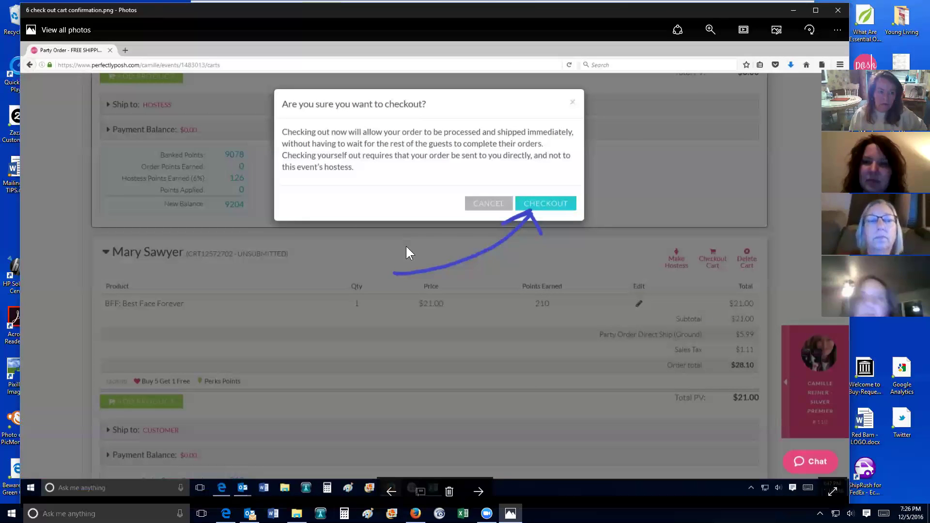
pyautogui.click(478, 492)
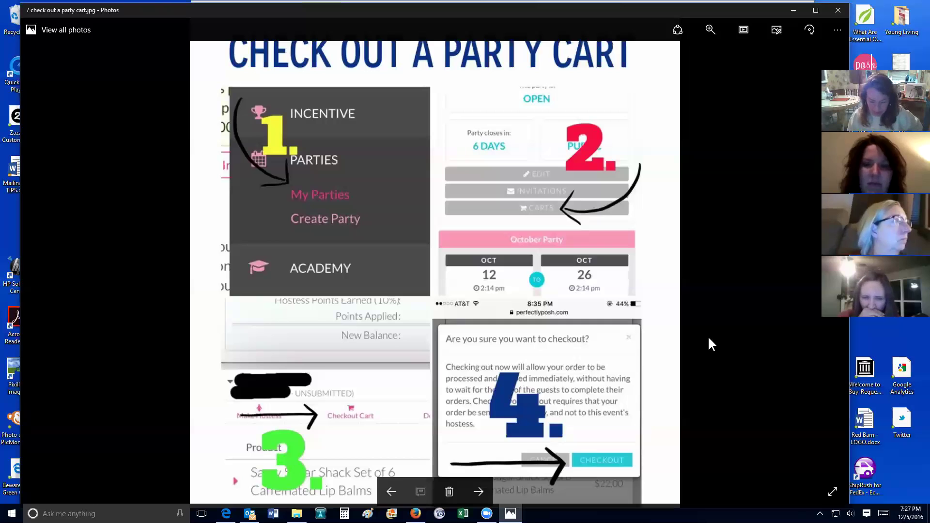
# Step through the cell phone screenshots to Cell phone url.jpg with the circled My Parties link
pyautogui.click(478, 492)
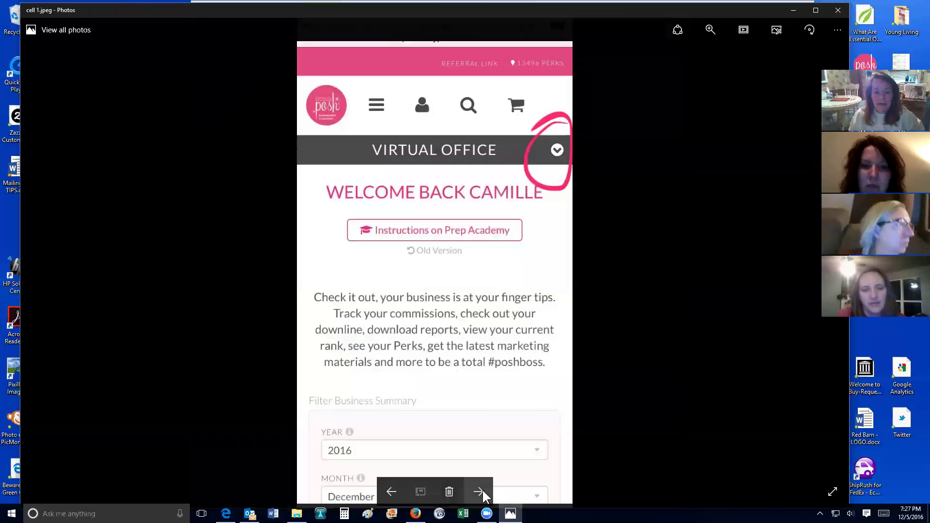
pyautogui.click(478, 492)
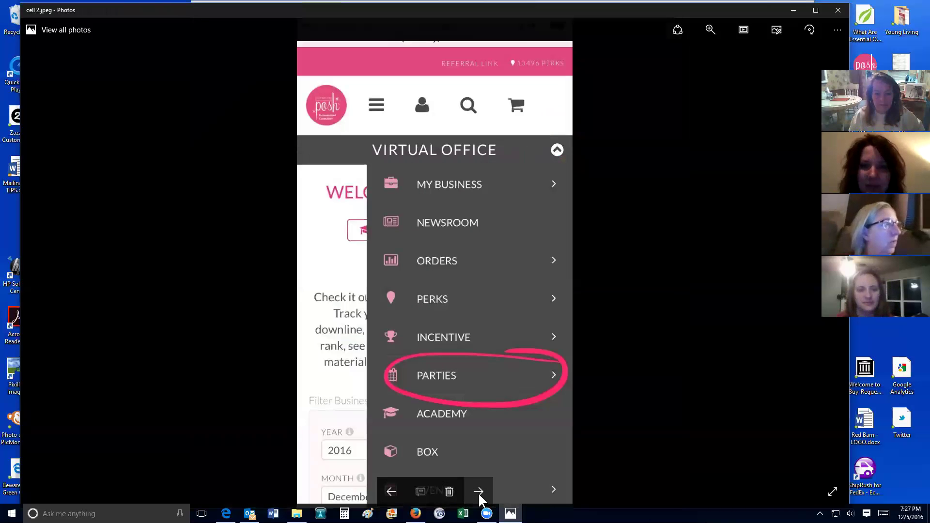
pyautogui.click(393, 492)
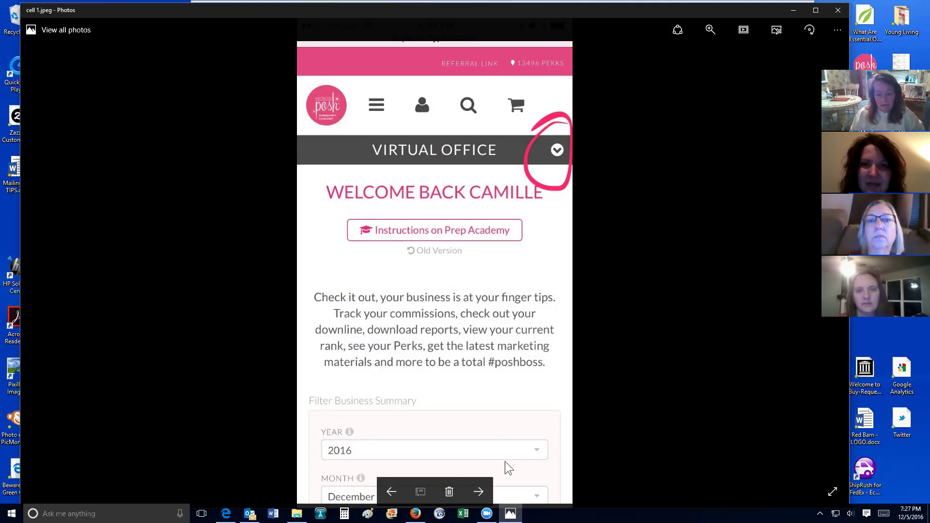
pyautogui.click(479, 491)
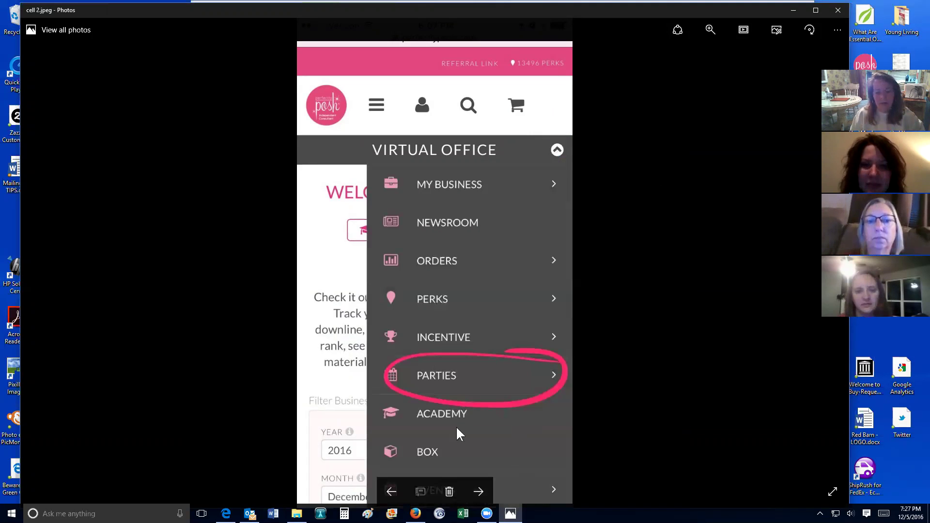
pyautogui.click(479, 491)
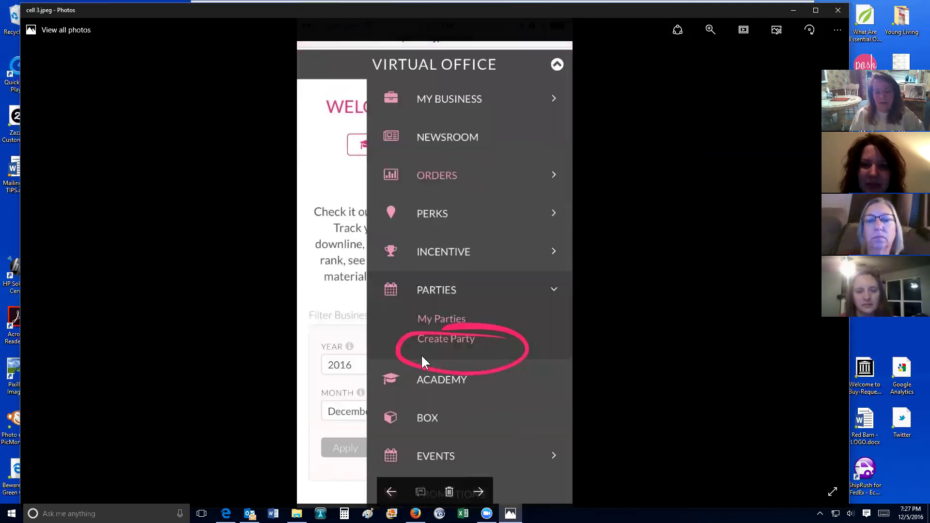
pyautogui.click(480, 491)
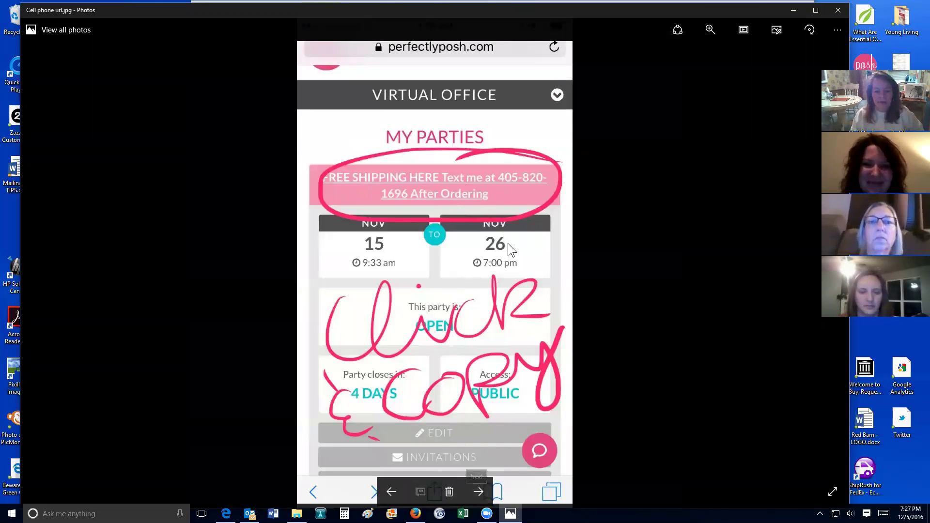
# Advance to Hostess Perks Thanksgiving Christmas 2016.jpg, the Double and Triple Perks flyer
pyautogui.click(475, 490)
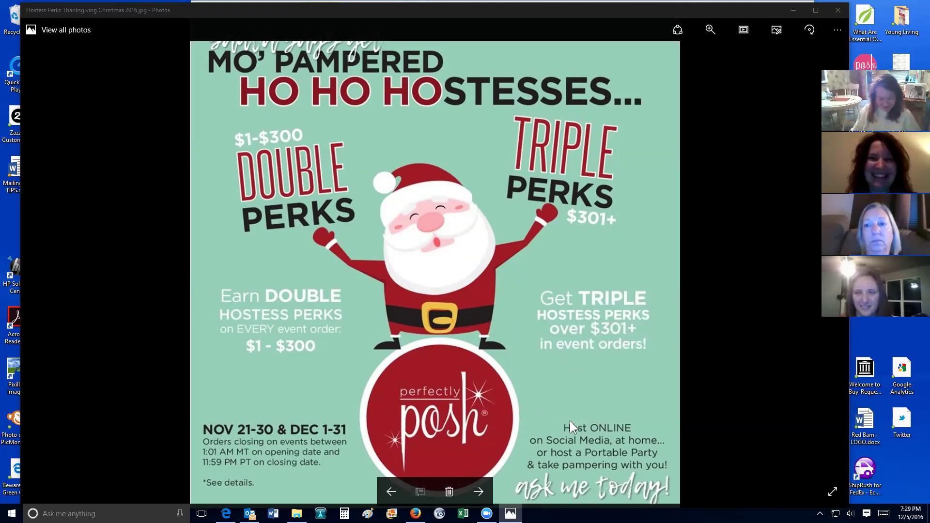
# Move on to Party invitation.jpg, the SPOOKY POSH FACEBOOK PARTY e-mail invite
pyautogui.scroll(-1, 569, 420)
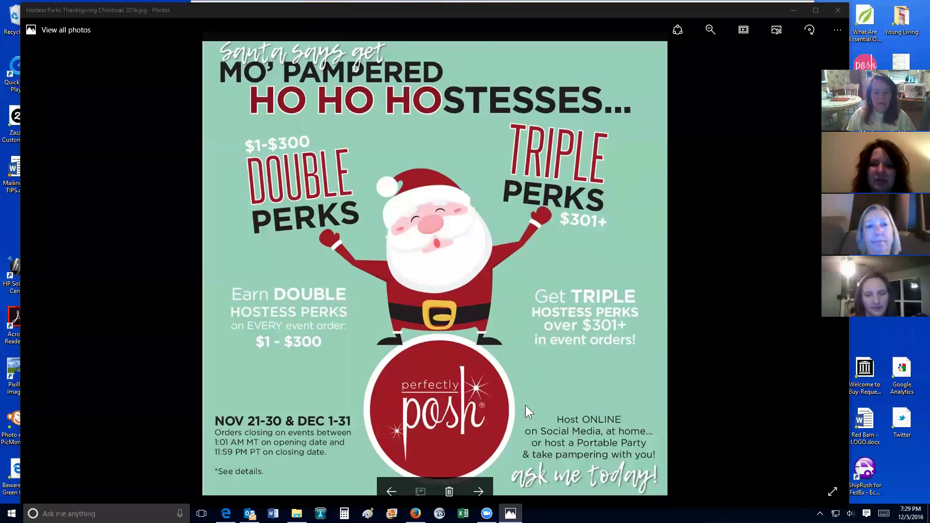
pyautogui.click(478, 491)
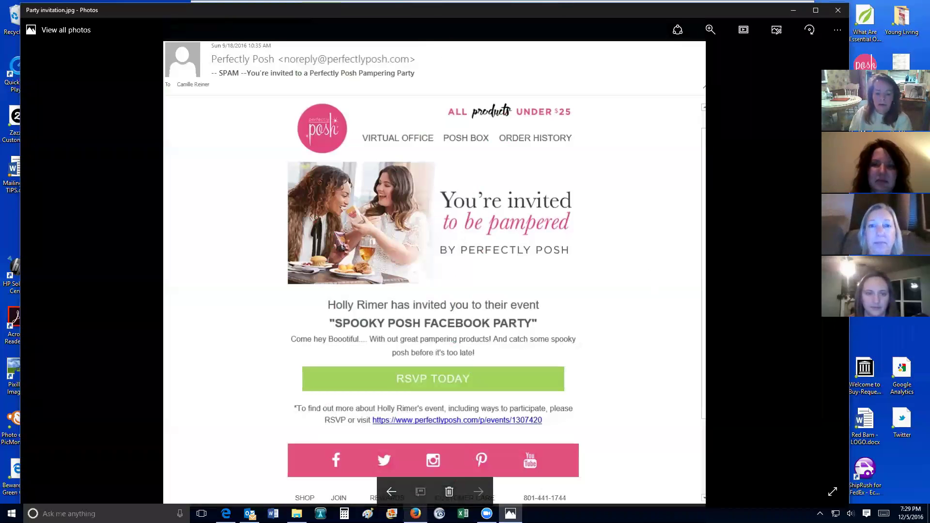
# Switch back to Firefox and review the guest cart's $28.88 payment balance on the party carts page
pyautogui.click(415, 514)
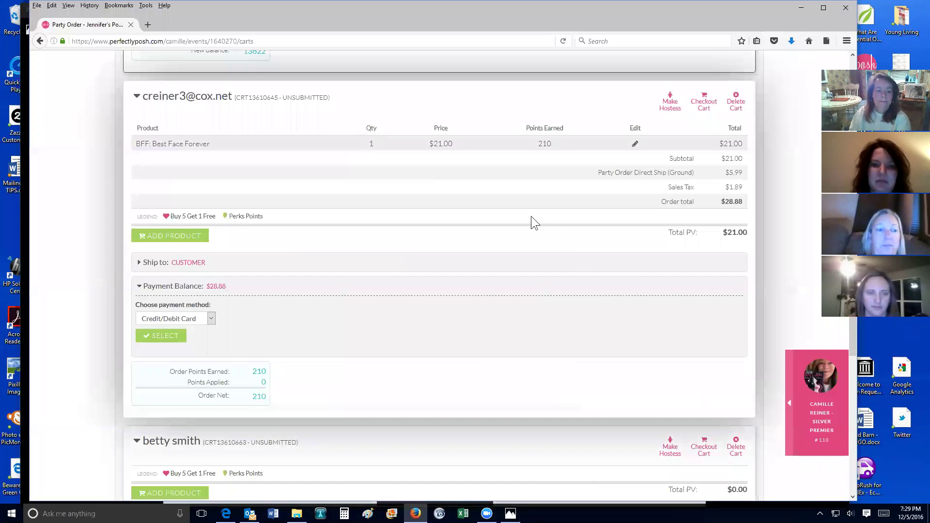
pyautogui.scroll(2, 631, 363)
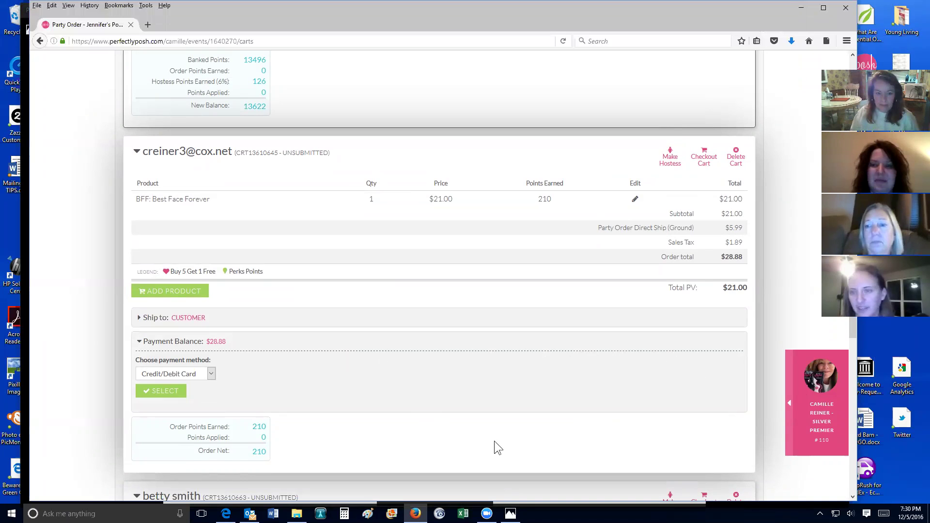
pyautogui.scroll(-5, 494, 440)
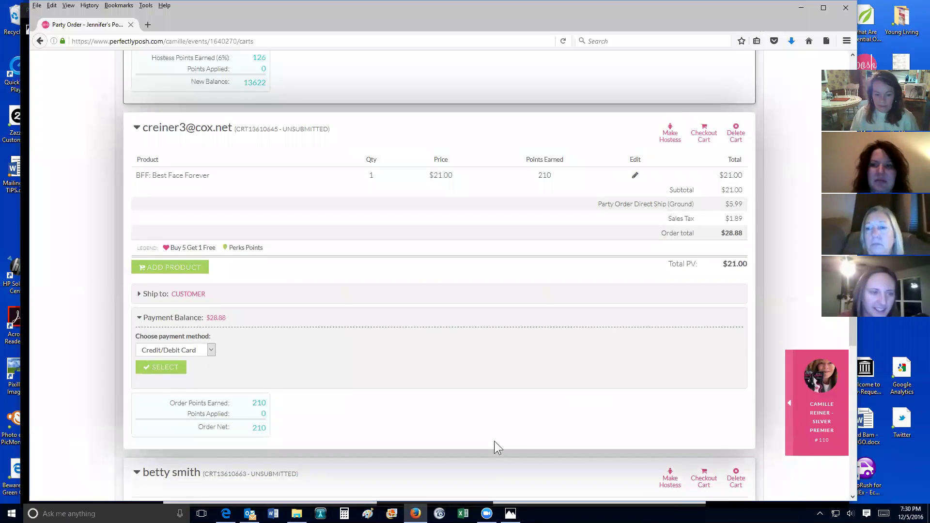
pyautogui.scroll(-1, 494, 440)
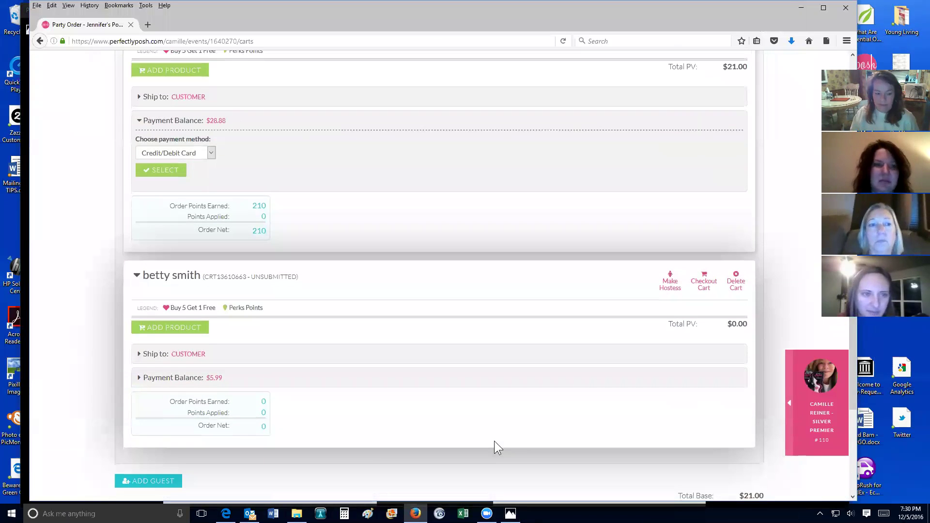
pyautogui.scroll(1, 494, 441)
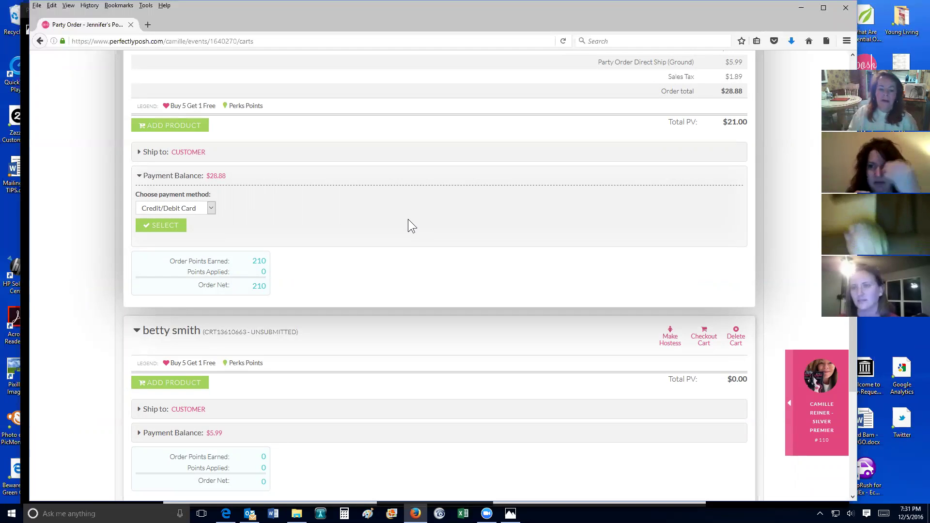
# Leave the party carts page and start an Add Individual Order from the Virtual Office ORDERS section
pyautogui.click(40, 41)
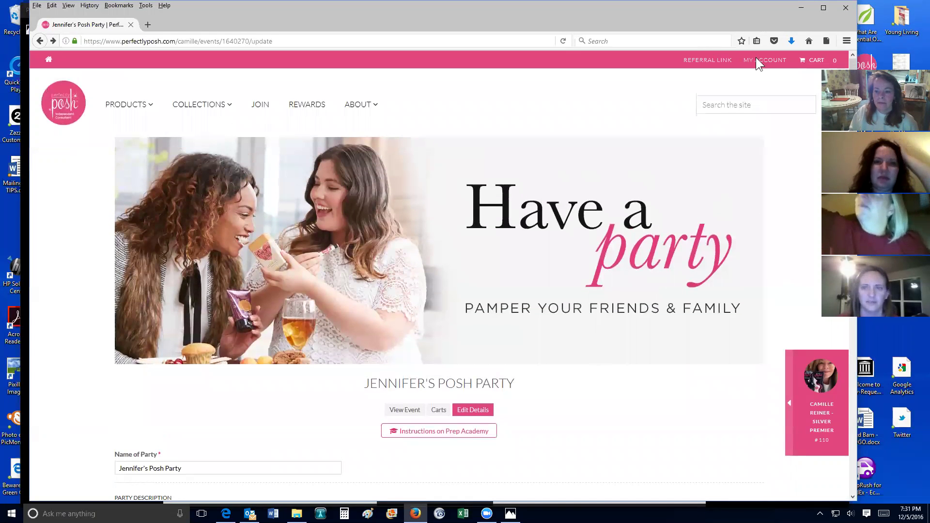
pyautogui.moveTo(757, 63)
pyautogui.click(659, 131)
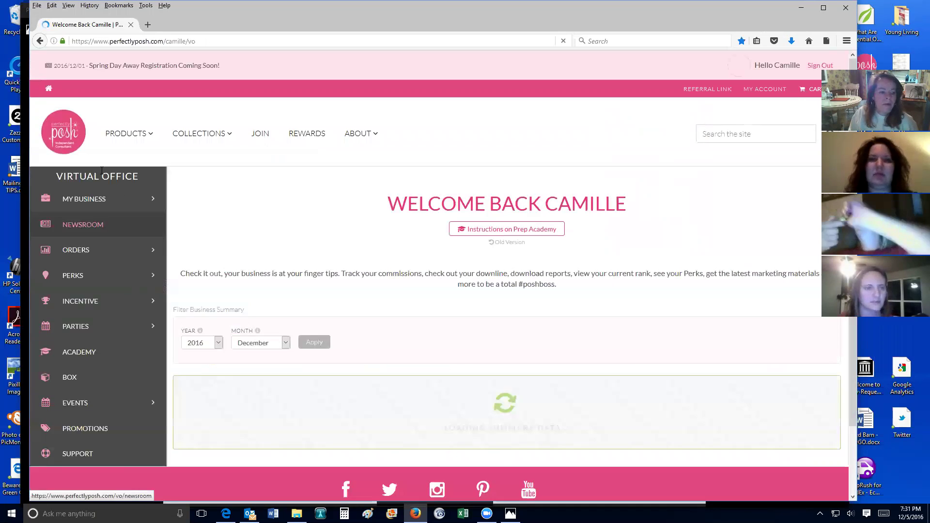
pyautogui.click(151, 255)
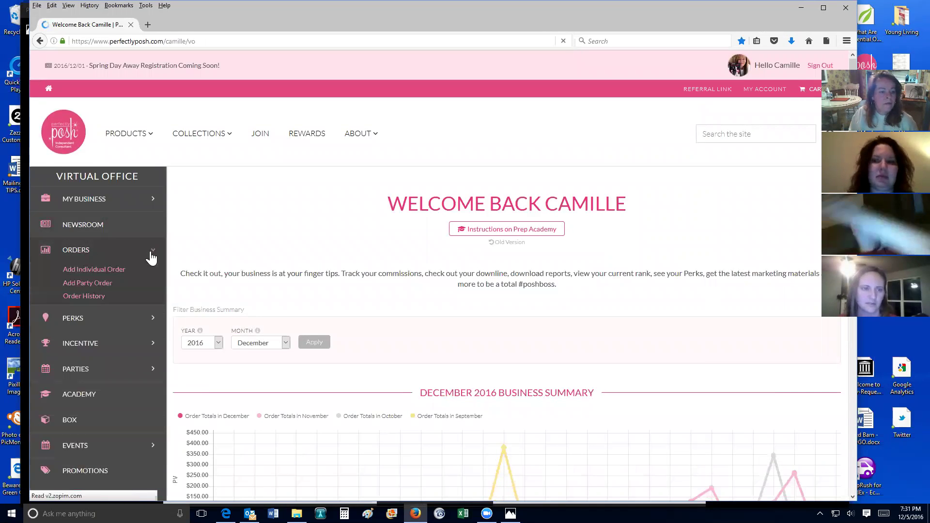
pyautogui.click(120, 274)
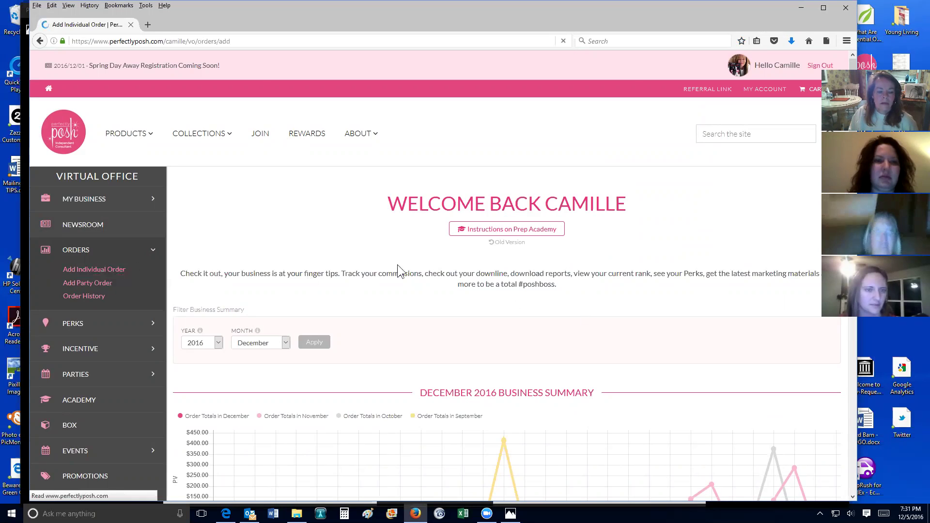
# Create an empty Order for Myself individual order with a $0.00 balance due
pyautogui.click(285, 304)
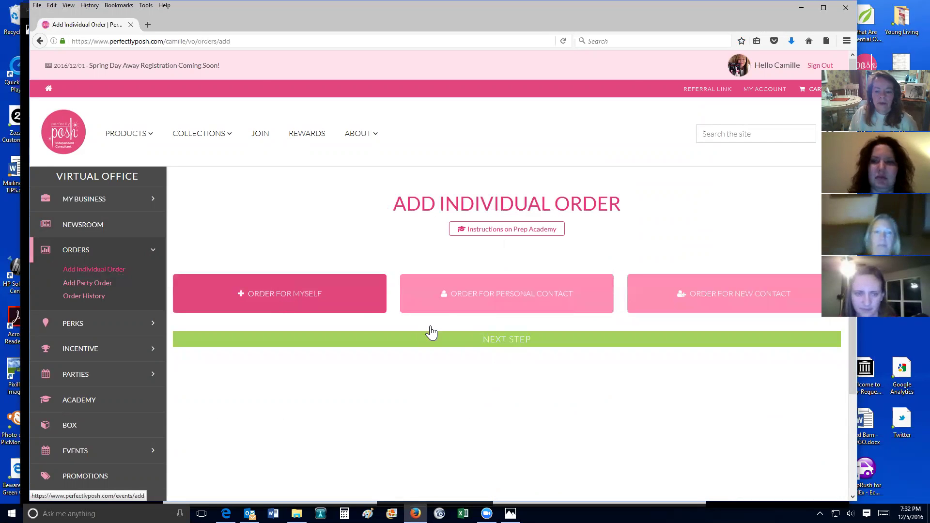
pyautogui.click(515, 341)
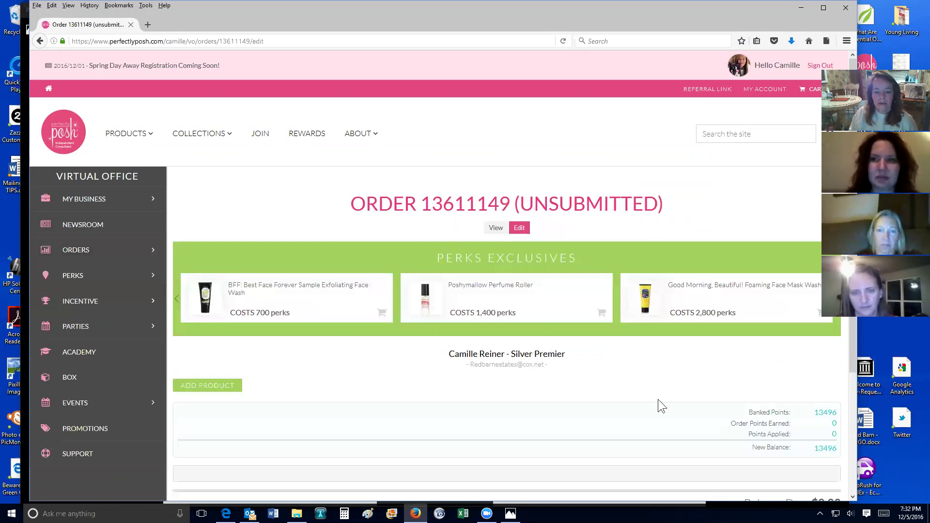
pyautogui.scroll(-3, 673, 404)
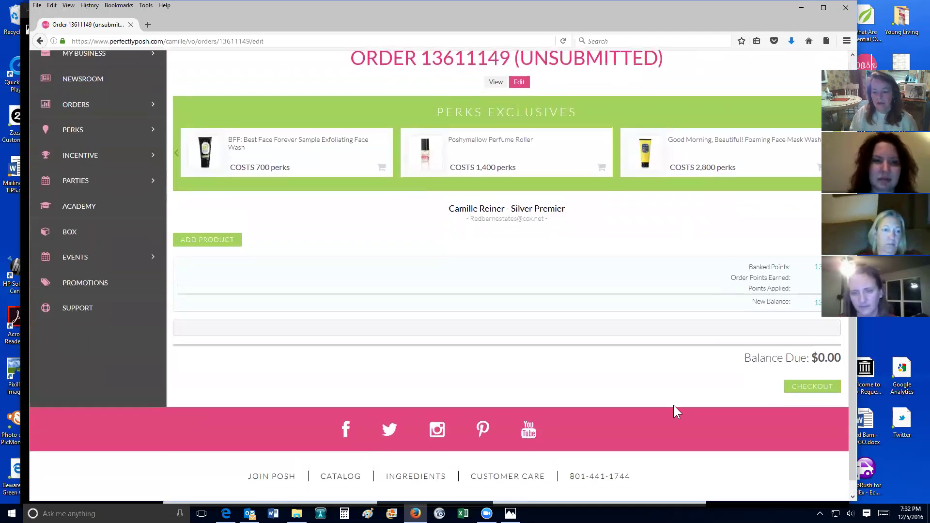
pyautogui.scroll(1, 610, 367)
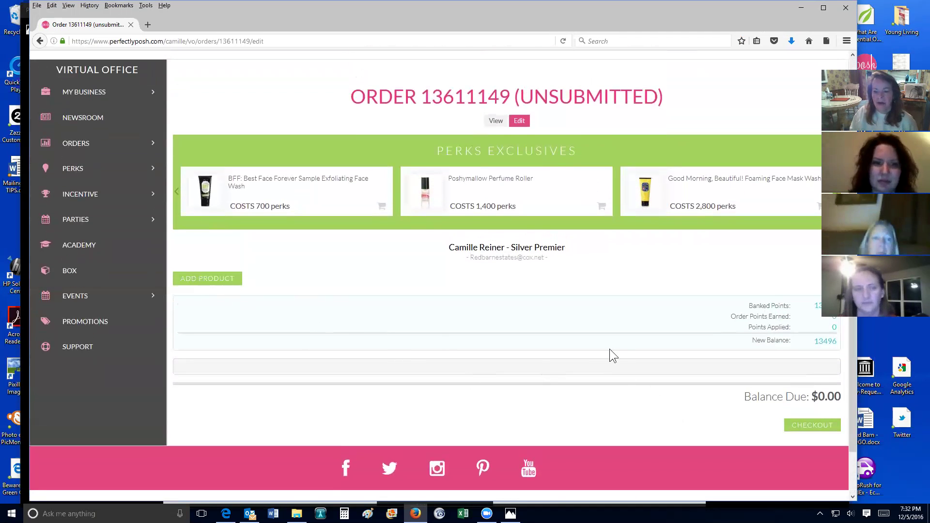
pyautogui.scroll(3, 609, 349)
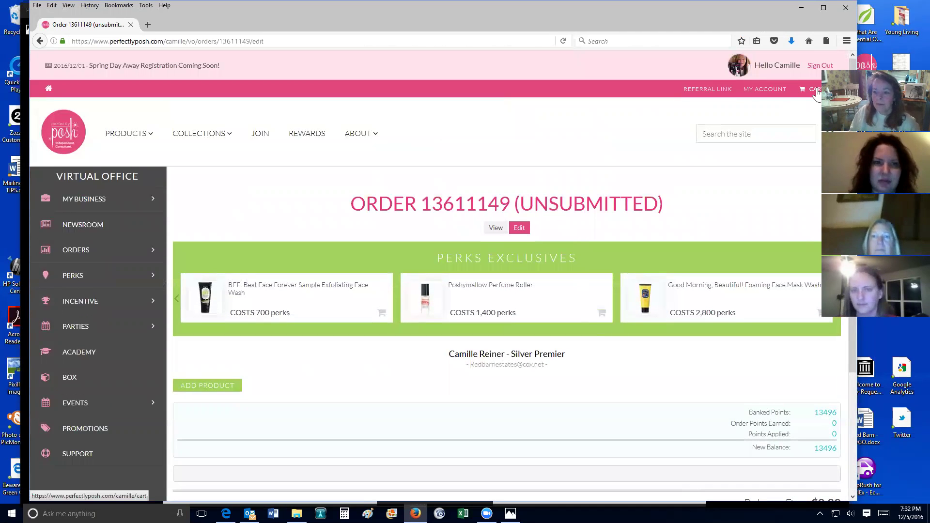
# Confirm the shopping cart is empty, then go to the shop's product list
pyautogui.click(815, 90)
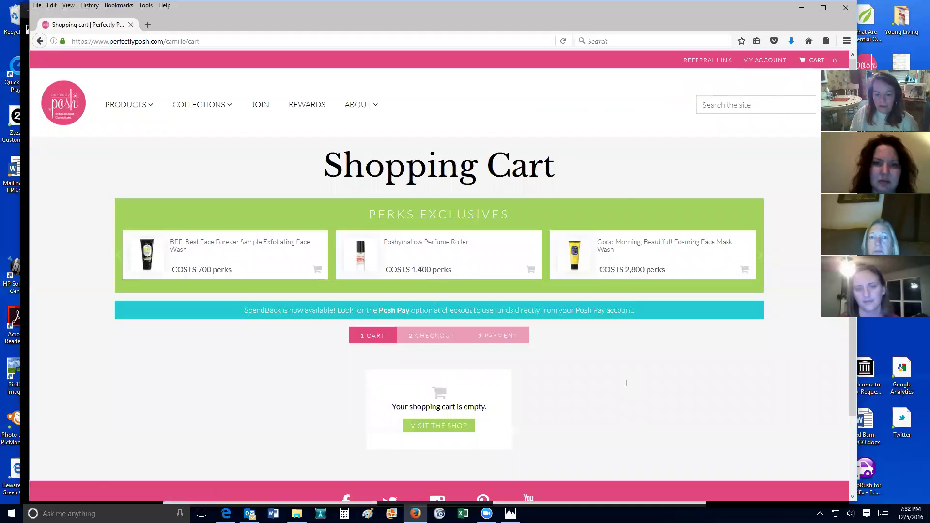
pyautogui.scroll(-2, 415, 423)
pyautogui.click(441, 371)
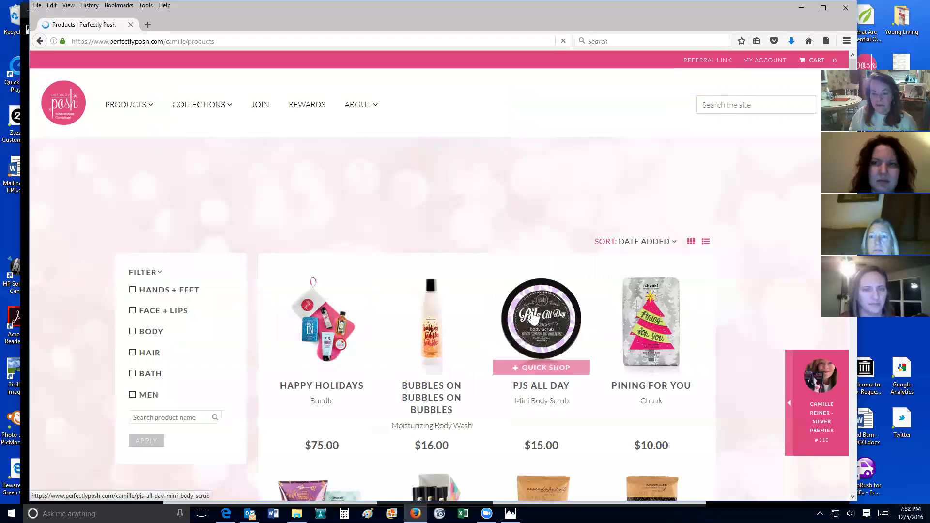
# After briefly viewing PJs All Day, add one Pining For You Chunk via Quick Shop
pyautogui.click(557, 328)
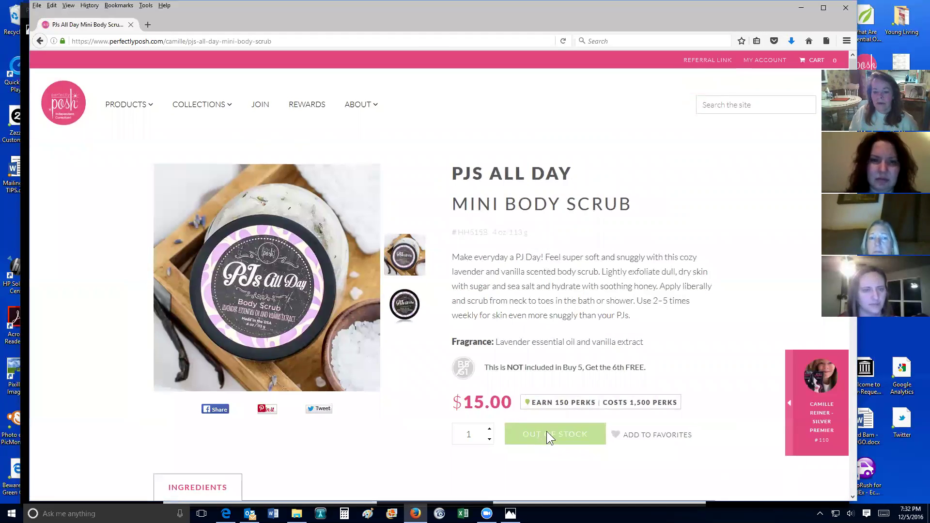
pyautogui.click(38, 40)
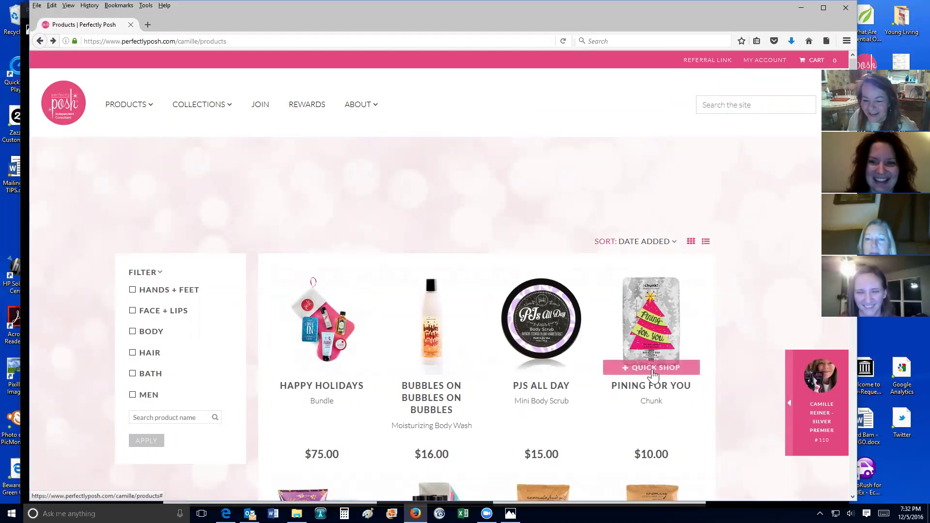
pyautogui.click(653, 367)
pyautogui.click(629, 358)
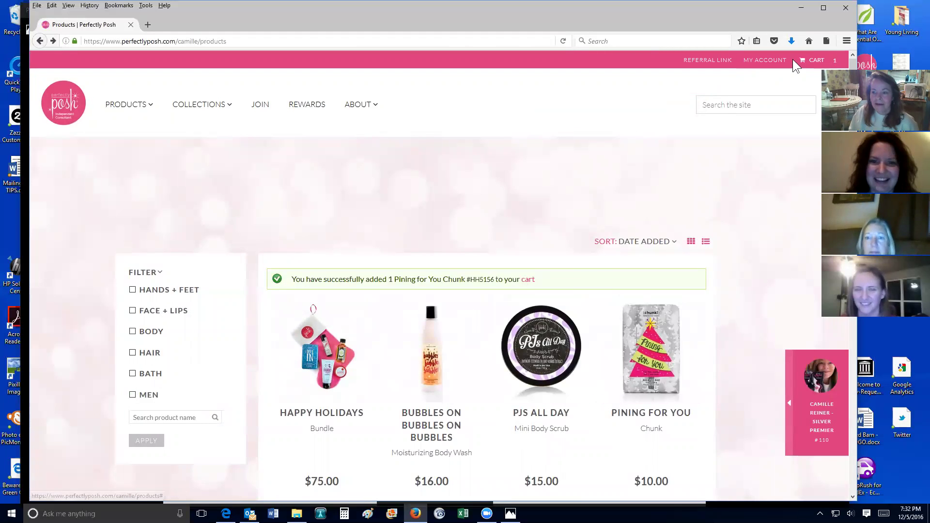
# Review the cart: one Pining For You Chunk at $10.00, 100 perks, $10.00 total
pyautogui.click(816, 61)
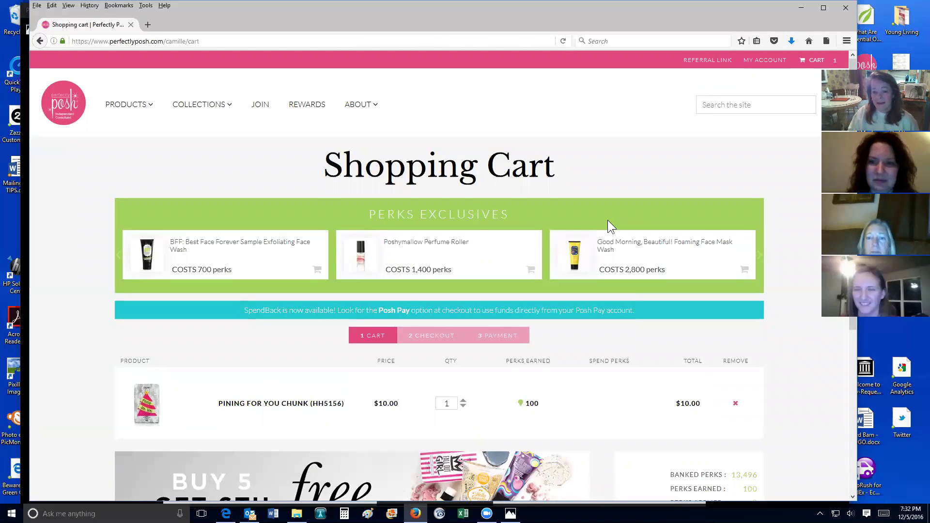
pyautogui.scroll(-2, 750, 257)
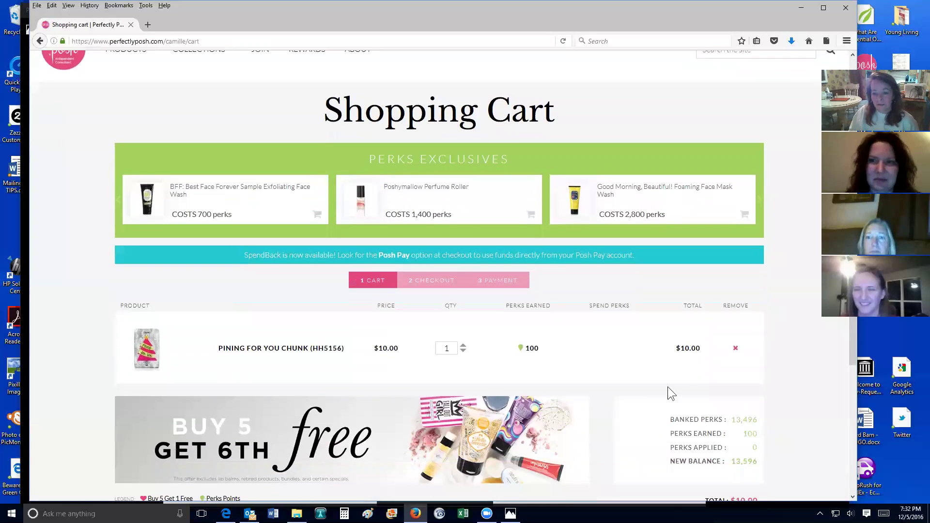
pyautogui.scroll(-2, 622, 385)
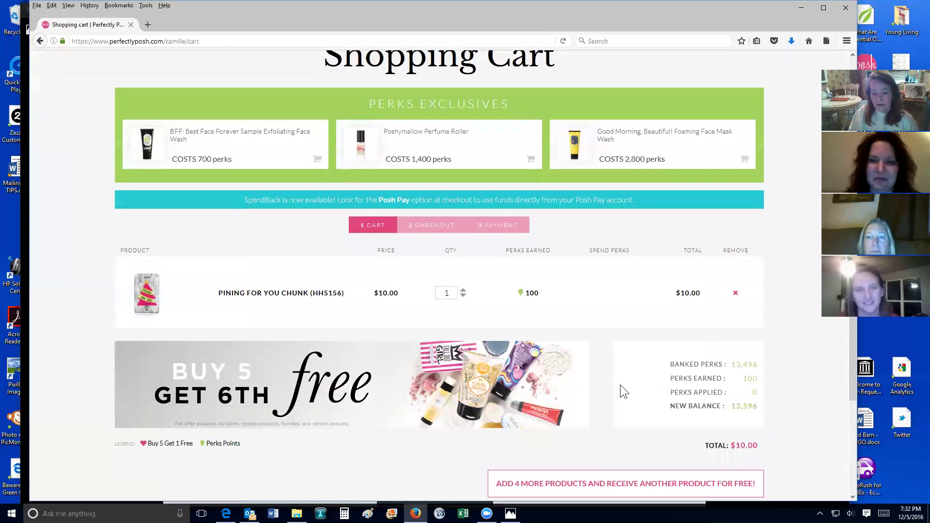
pyautogui.scroll(-2, 620, 385)
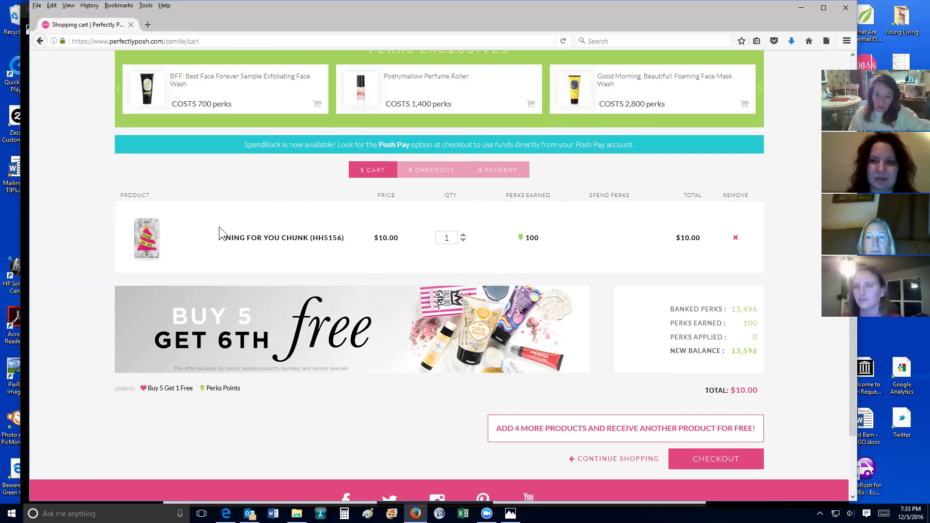
# Proceed to checkout and review Individual Order (Ground) shipping at $5.99 and the billing address
pyautogui.click(700, 461)
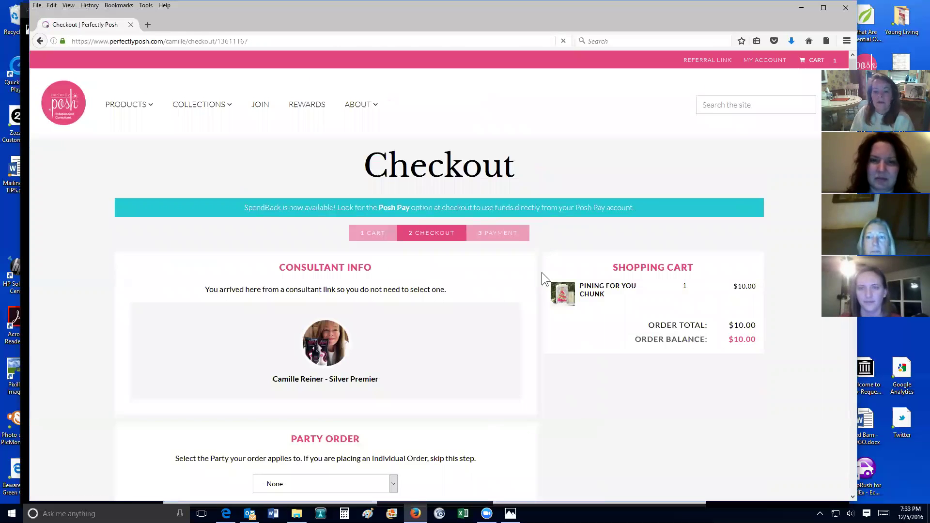
pyautogui.scroll(-2, 591, 386)
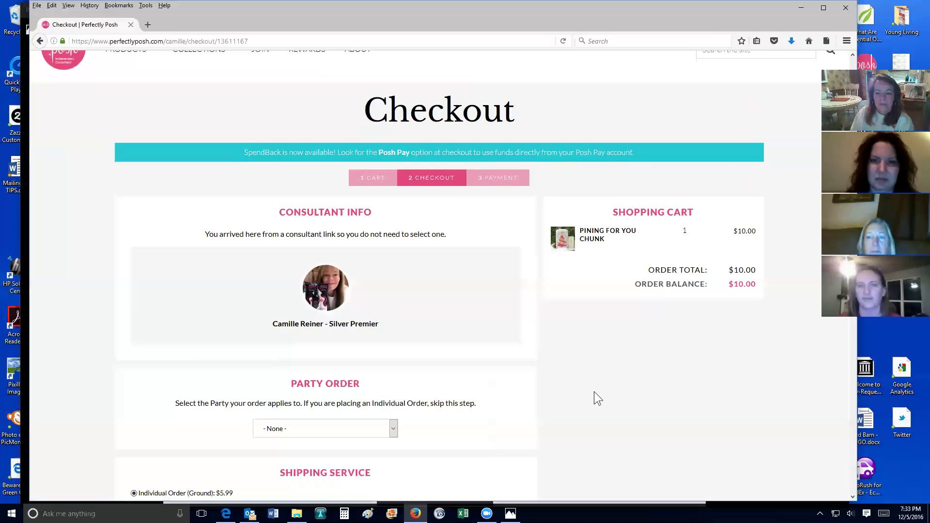
pyautogui.scroll(-2, 603, 397)
pyautogui.scroll(-4, 603, 397)
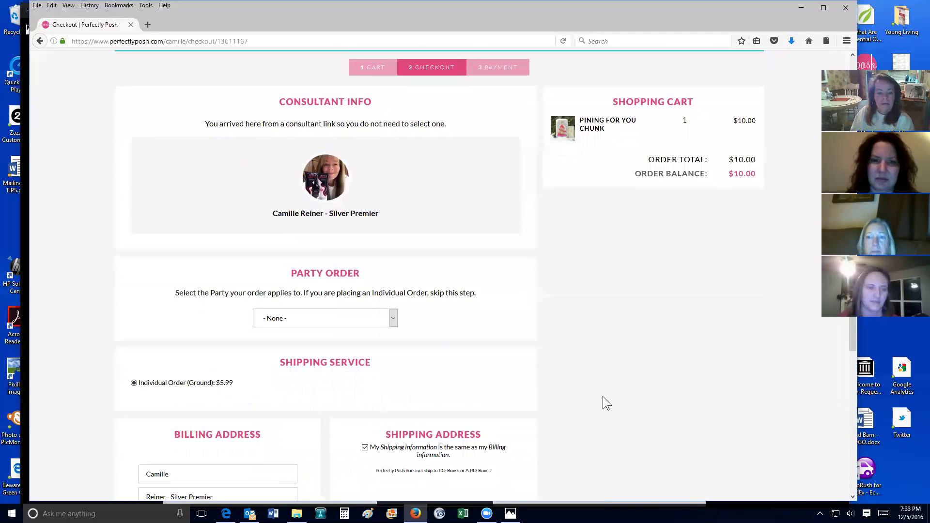
pyautogui.scroll(-4, 602, 396)
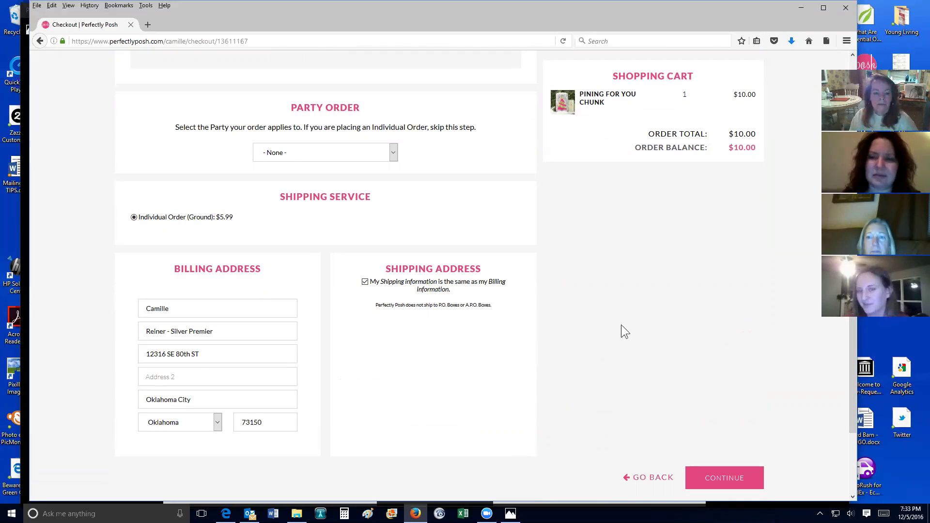
pyautogui.scroll(2, 621, 324)
pyautogui.scroll(-1, 620, 325)
pyautogui.scroll(-2, 624, 332)
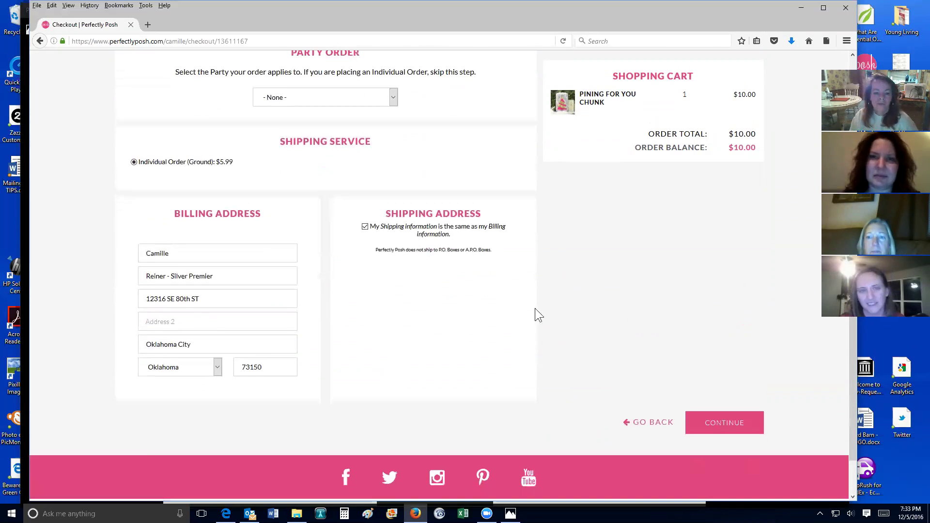
# Uncheck 'shipping same as billing' and review the separate shipping address fields
pyautogui.click(368, 226)
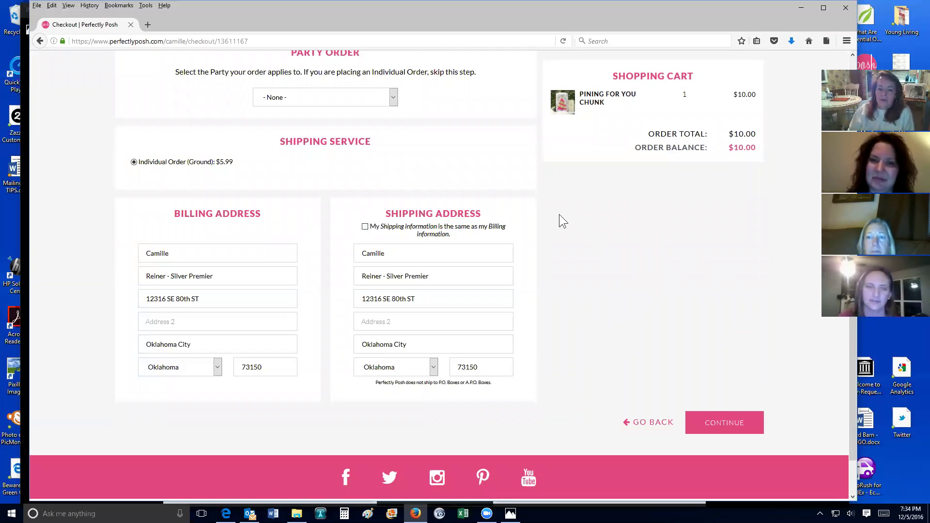
pyautogui.scroll(2, 627, 322)
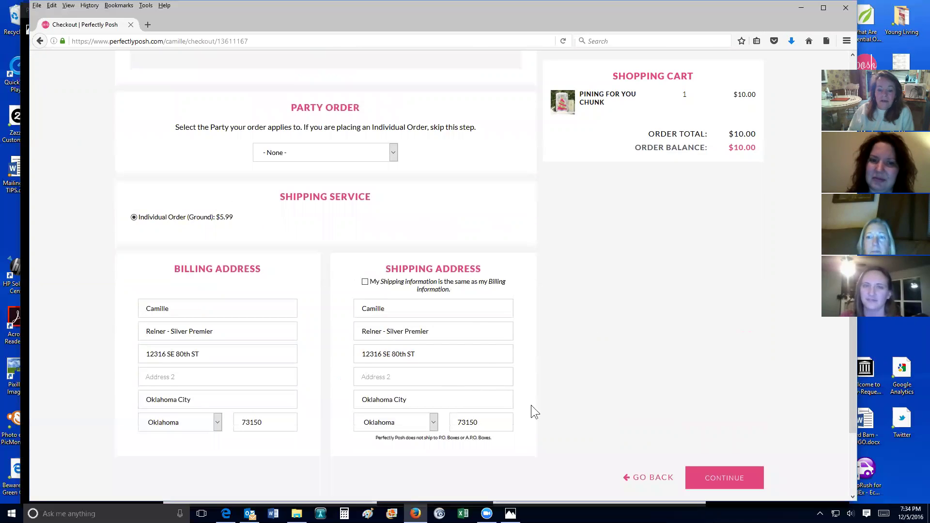
pyautogui.scroll(-2, 629, 404)
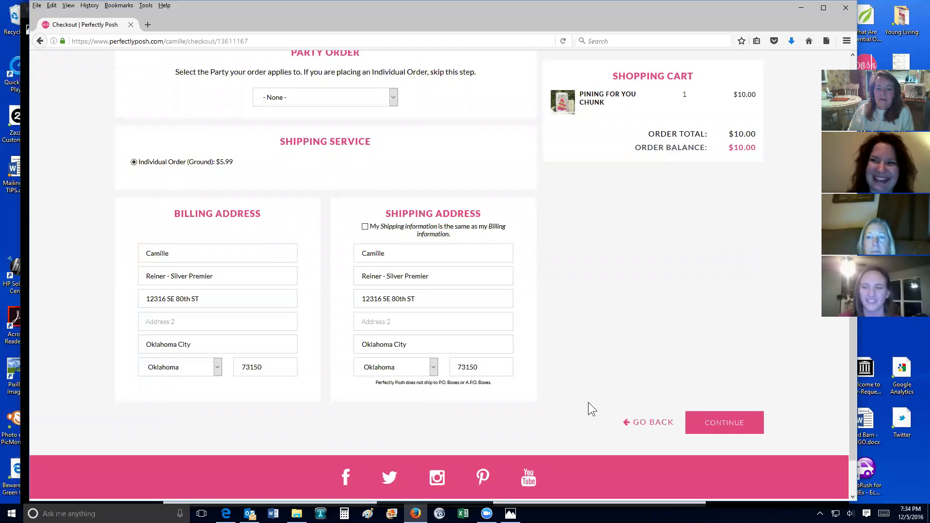
pyautogui.scroll(2, 588, 402)
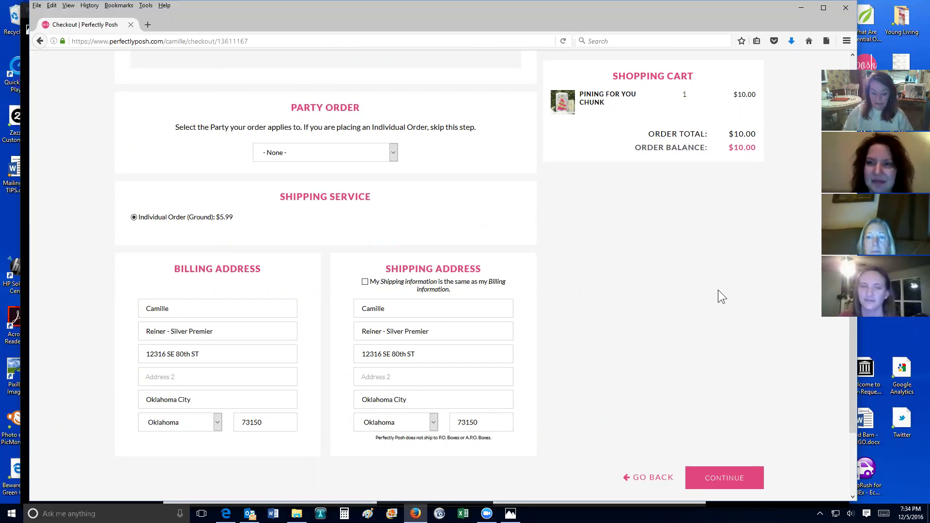
pyautogui.scroll(7, 622, 434)
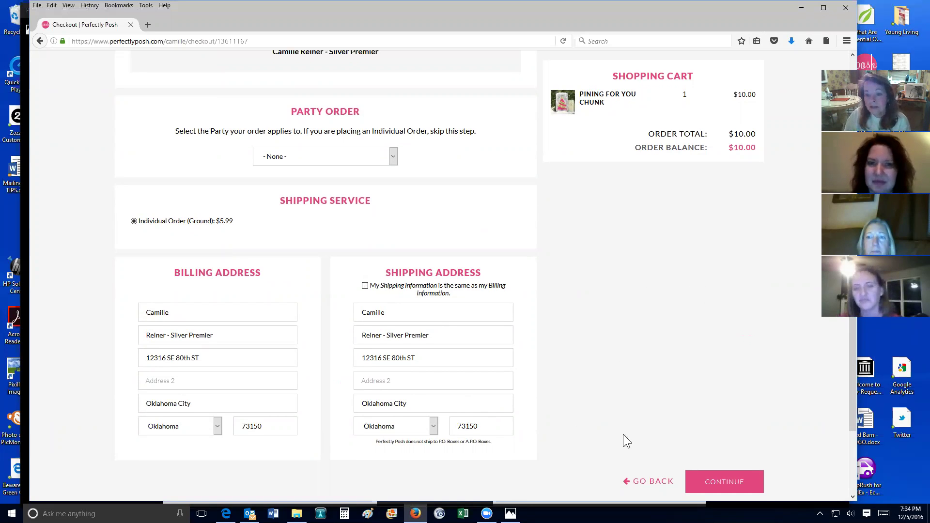
pyautogui.scroll(-6, 589, 297)
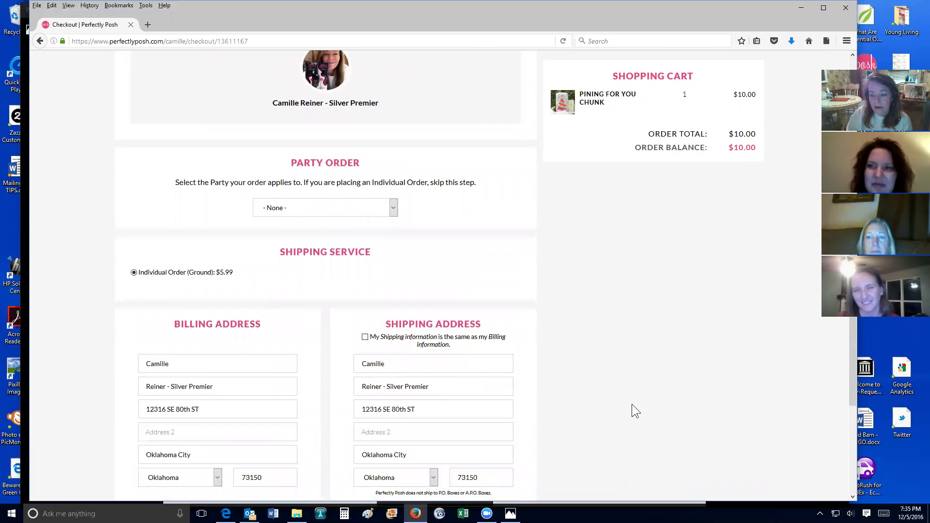
# Submit the checkout details to move on to the Payment step
pyautogui.scroll(-1, 653, 246)
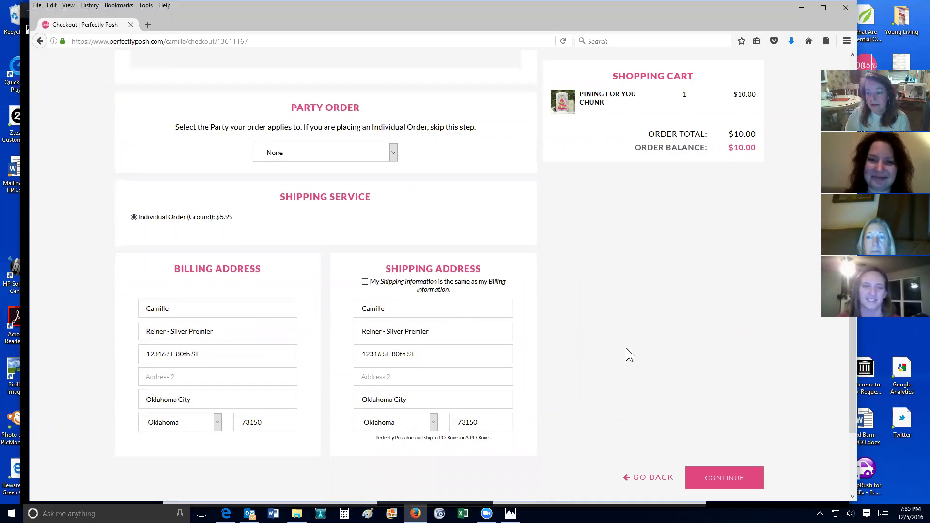
pyautogui.scroll(5, 599, 418)
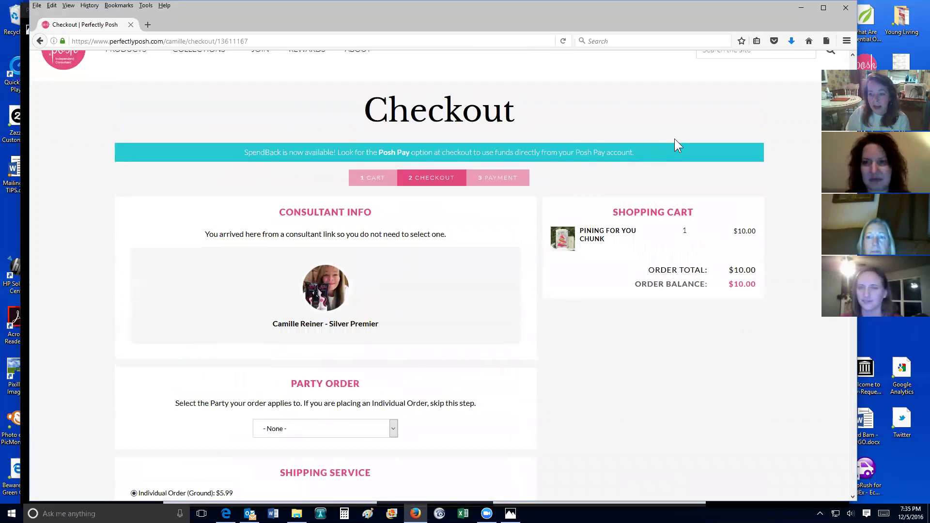
pyautogui.scroll(-7, 438, 343)
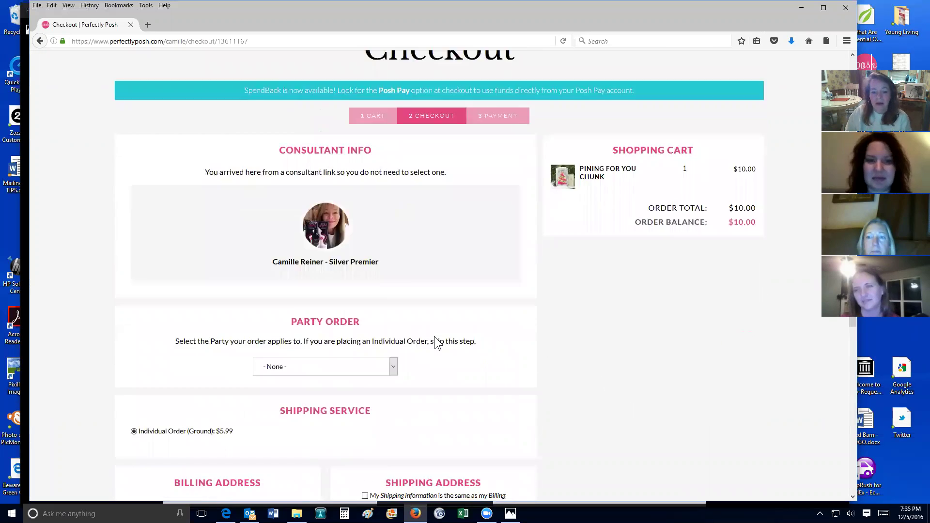
pyautogui.click(712, 363)
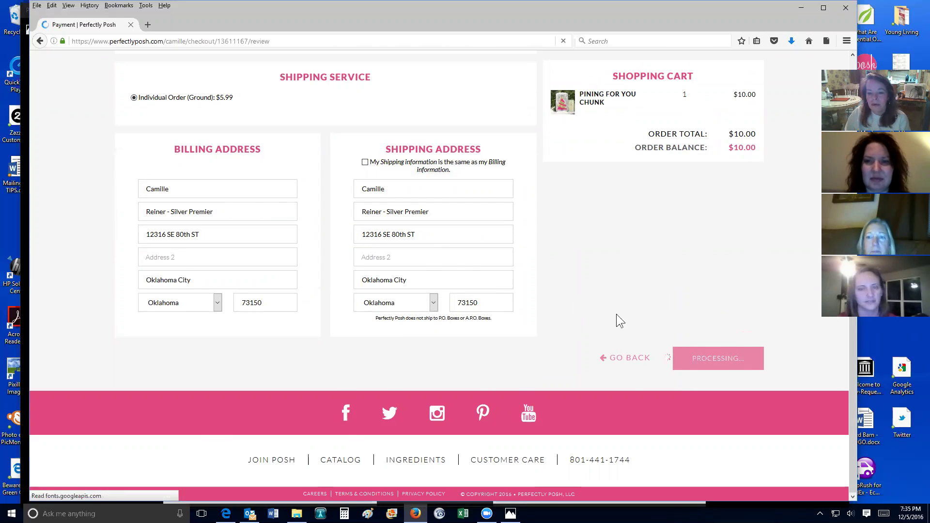
# Review payment totals: $16.83 including $5.99 ground shipping and $0.84 tax, Posh Pay selected
pyautogui.scroll(-1, 614, 405)
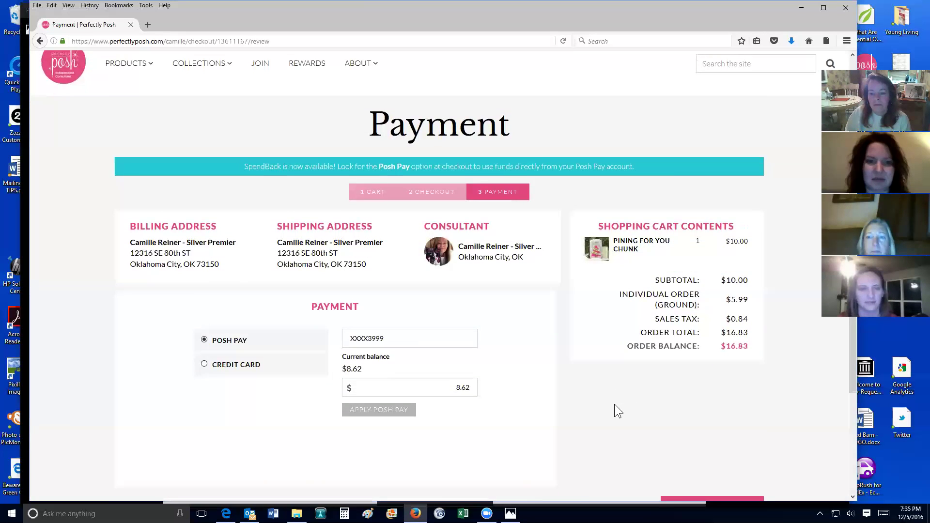
pyautogui.scroll(-2, 614, 404)
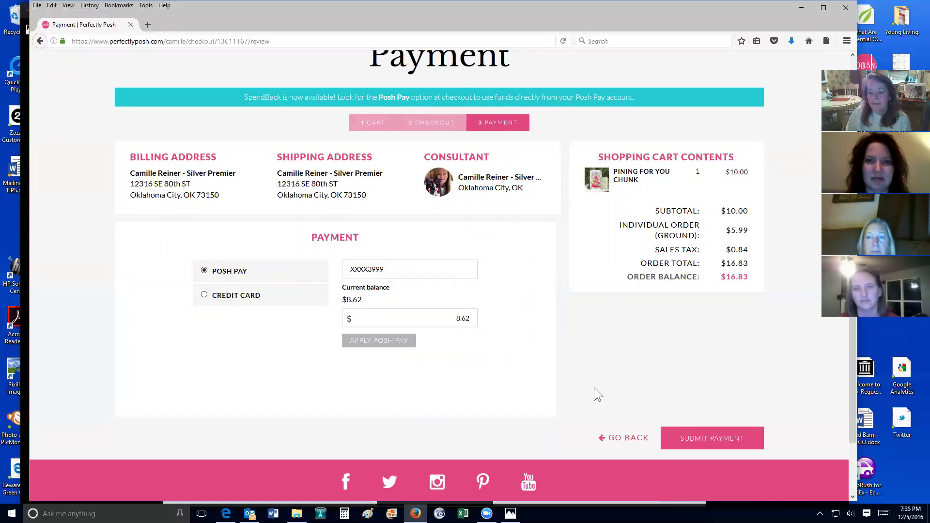
pyautogui.scroll(3, 594, 388)
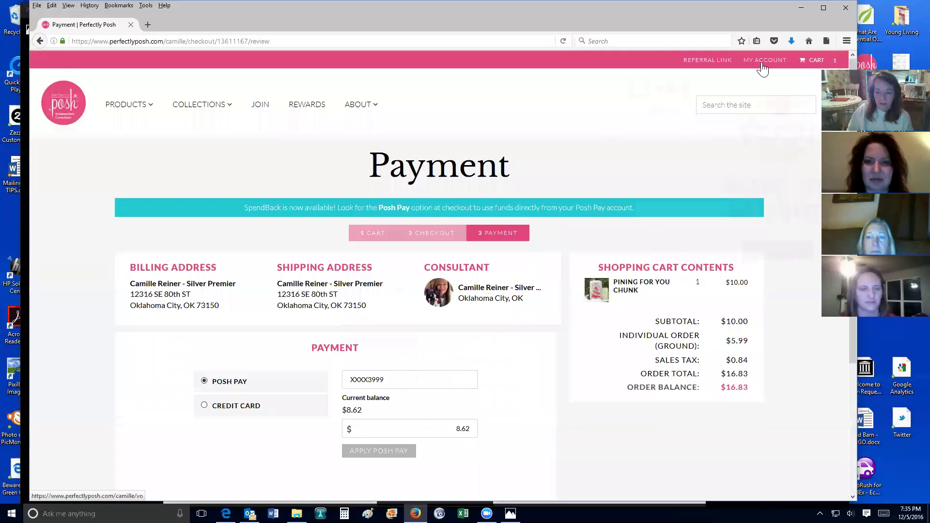
# Open Order History under Virtual Office ORDERS and locate the new $16.83 order in Checkout status
pyautogui.moveTo(763, 62)
pyautogui.click(659, 131)
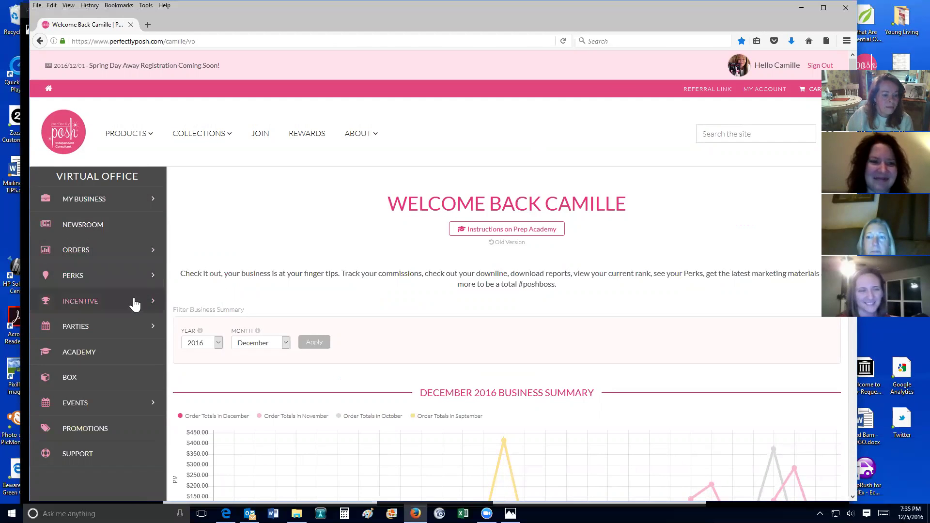
pyautogui.click(151, 258)
pyautogui.click(83, 303)
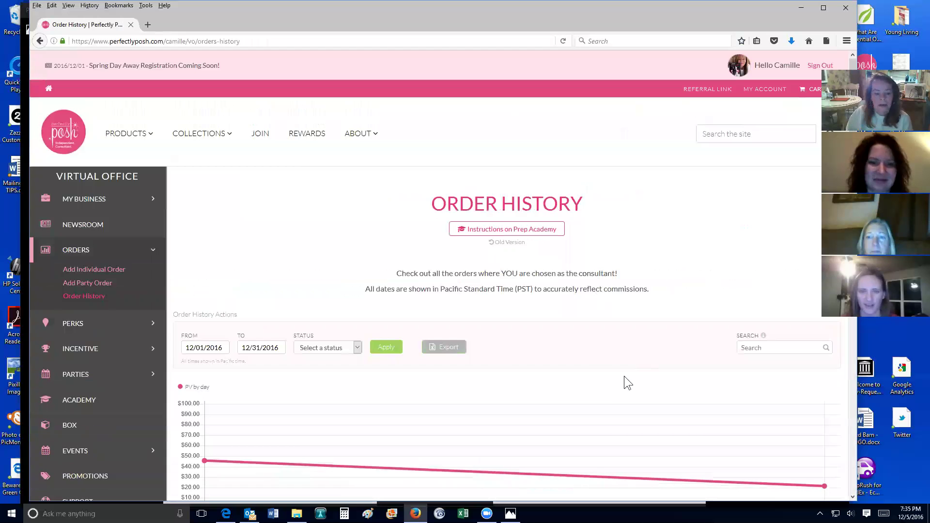
pyautogui.scroll(-6, 630, 382)
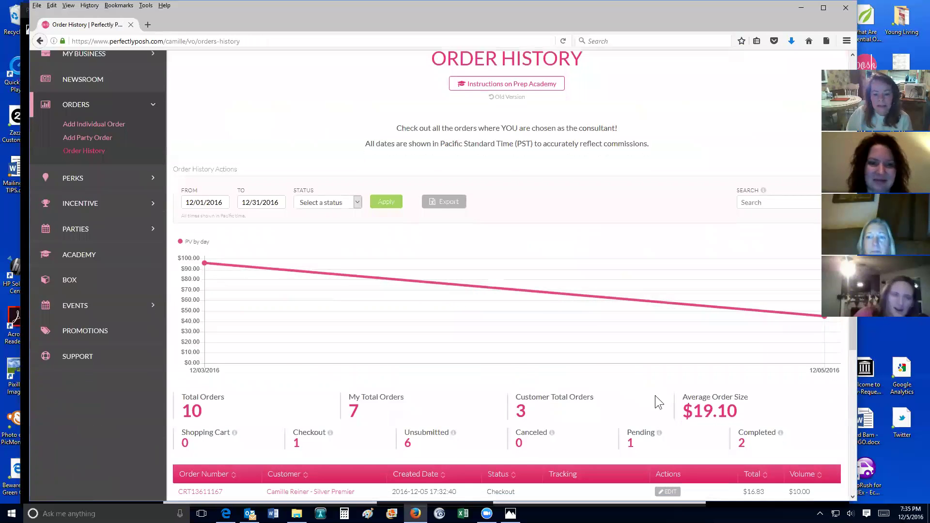
pyautogui.scroll(2, 655, 395)
pyautogui.scroll(1, 655, 395)
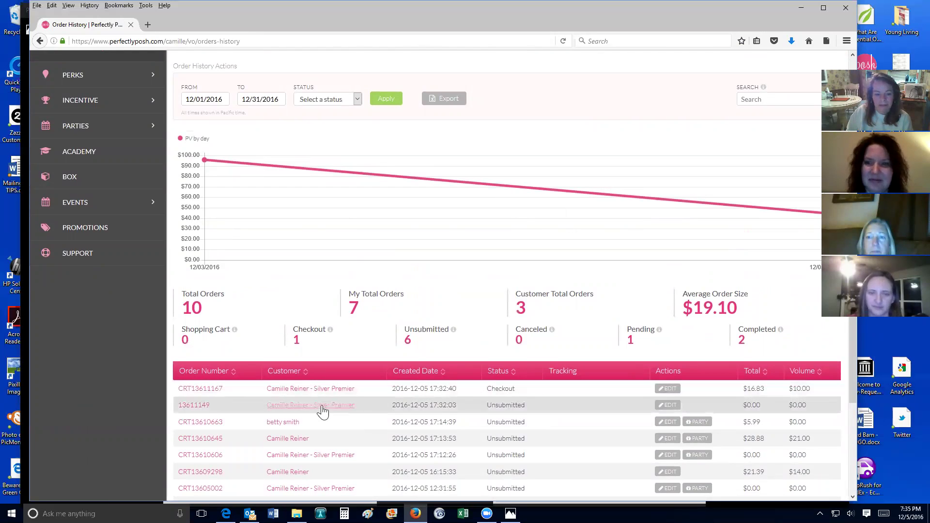
# Open the top $16.83 order's edit page and review its Pining for You Chunk line
pyautogui.click(669, 389)
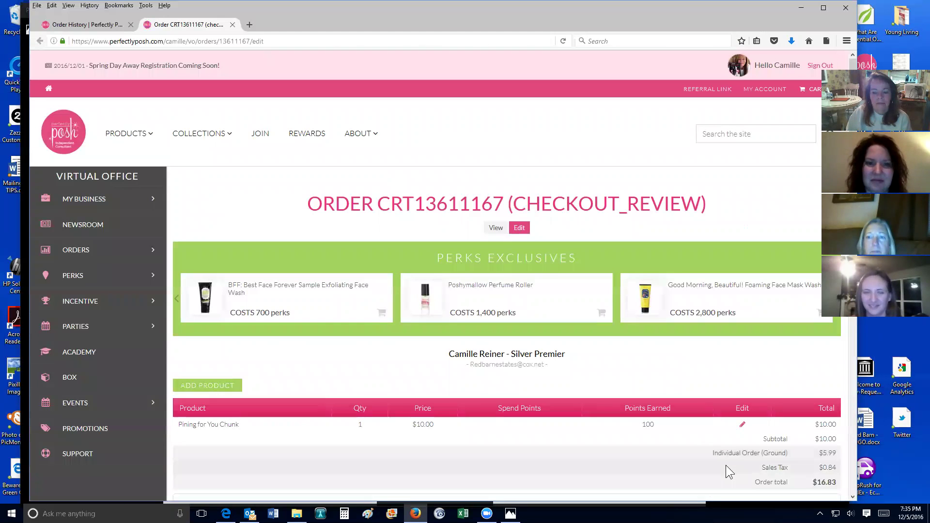
pyautogui.scroll(-5, 664, 442)
pyautogui.scroll(-2, 608, 434)
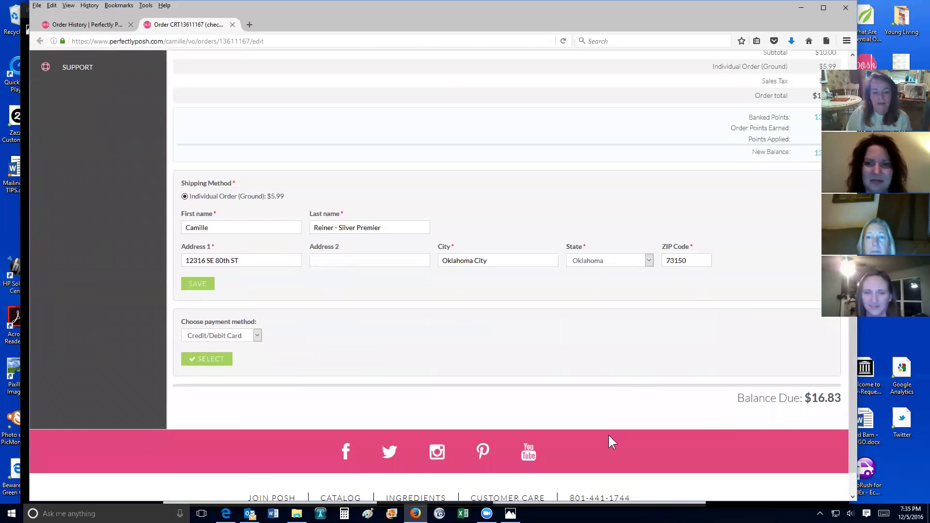
pyautogui.scroll(7, 650, 437)
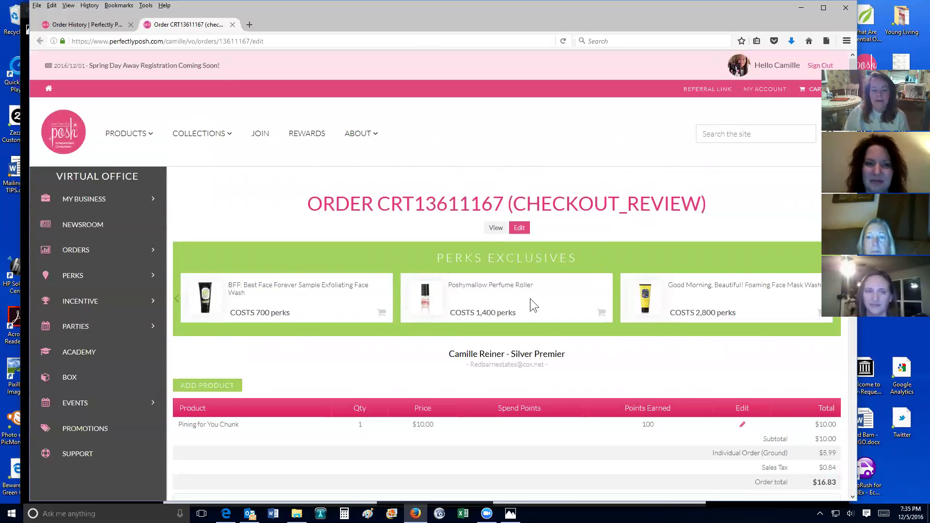